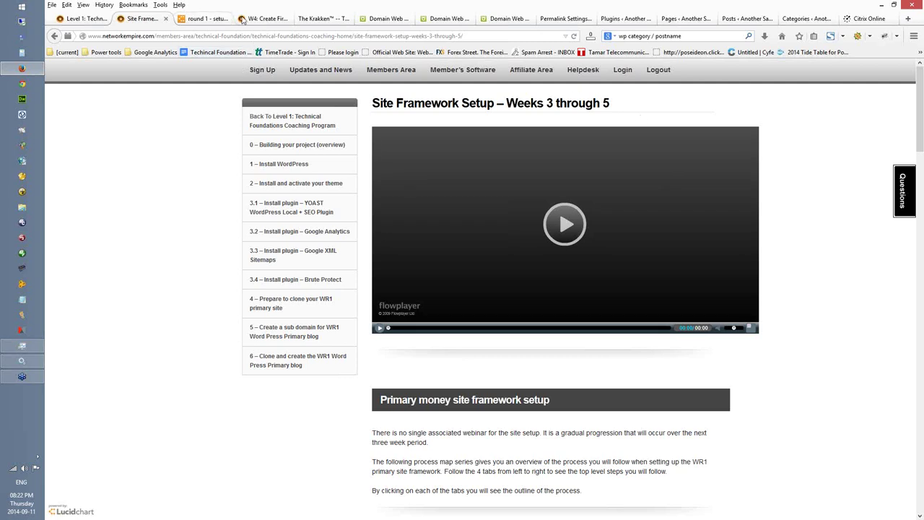
Step: Switch to The Krakken tab to view the sassi-market-analysis cluster's themes and market values
left_click(322, 19)
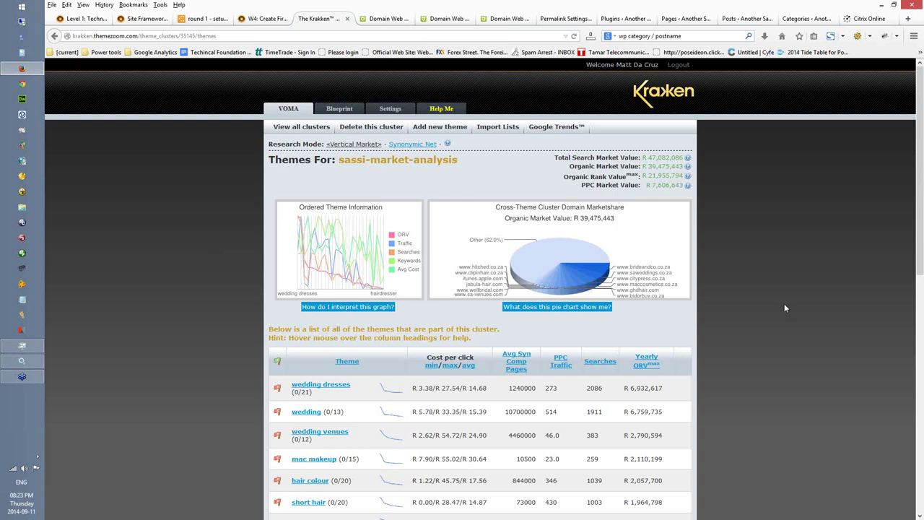
scroll(784, 308, "down", 2)
Step: Open the wedding dresses theme market analysis from the cluster's theme list
scroll(785, 308, "up", 2)
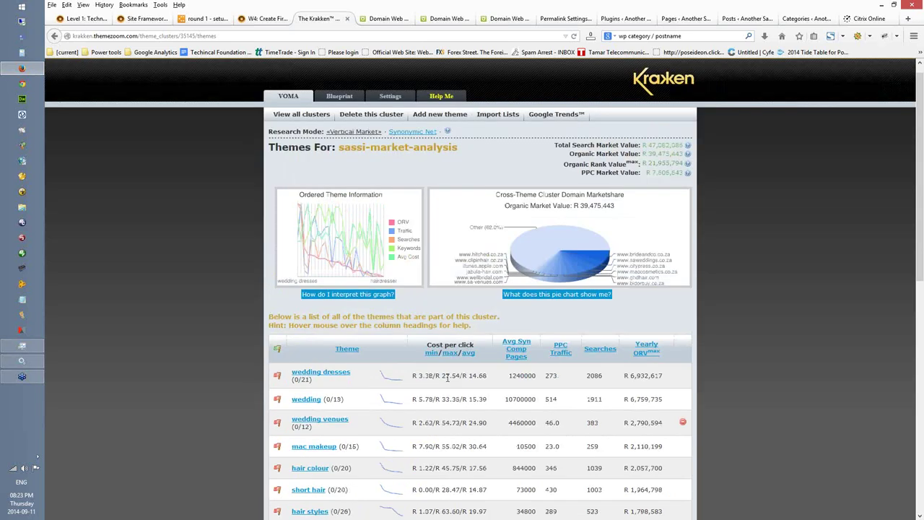
scroll(650, 314, "down", 1)
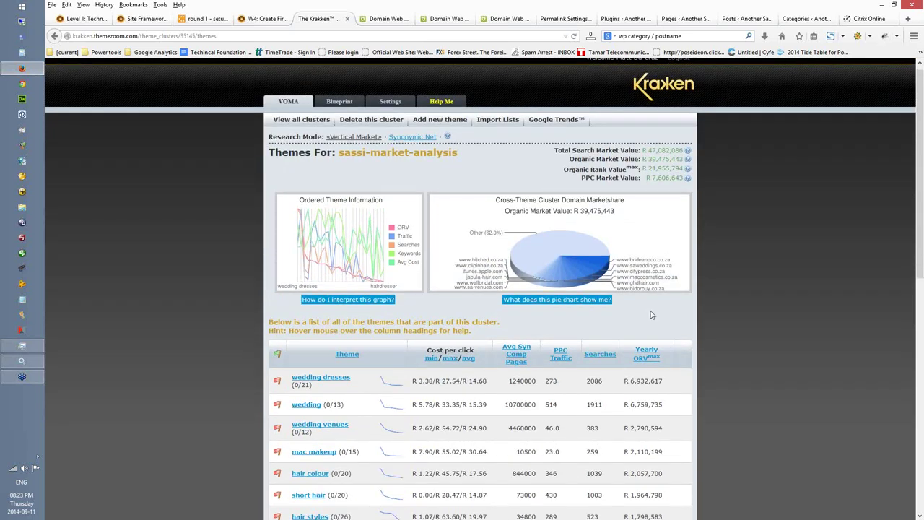
scroll(650, 315, "down", 3)
scroll(650, 315, "down", 1)
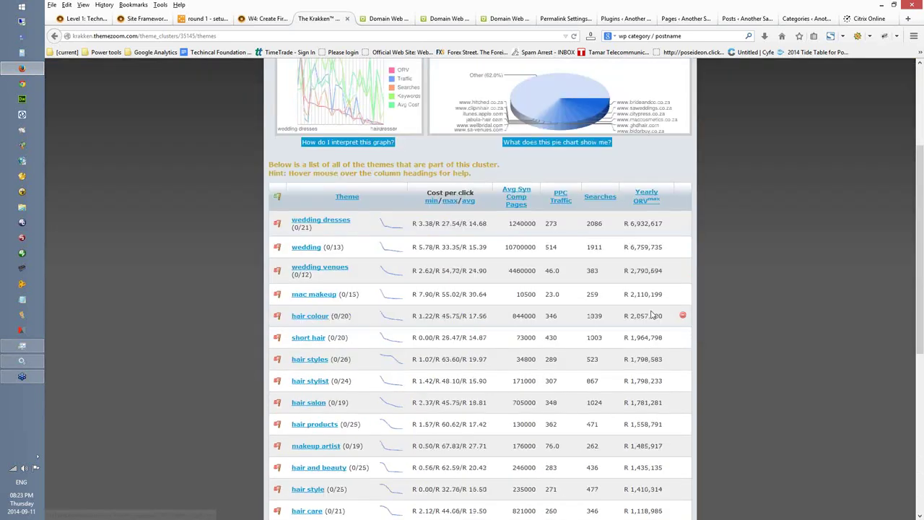
scroll(650, 315, "down", 1)
left_click(326, 170)
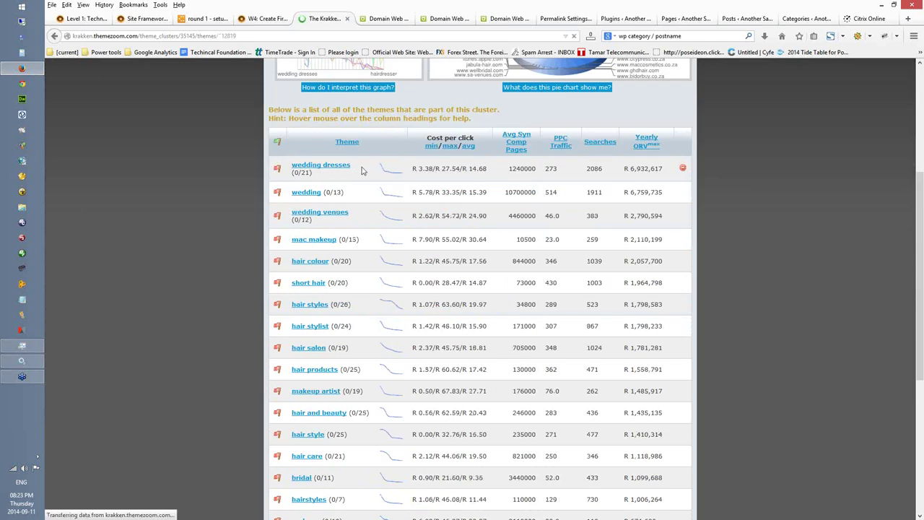
Step: Show all keywords for the wedding dresses theme instead of only interesting ones
scroll(775, 323, "down", 3)
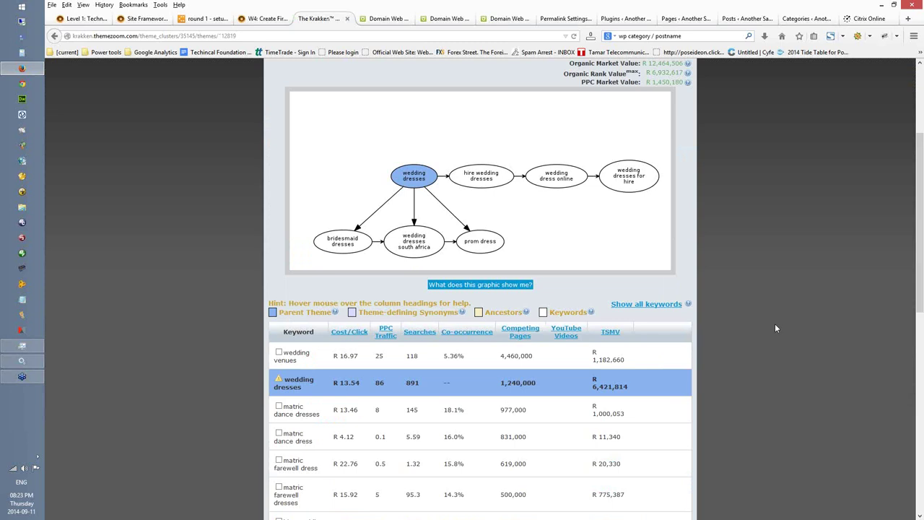
scroll(774, 324, "down", 3)
scroll(736, 238, "up", 1)
left_click(648, 137)
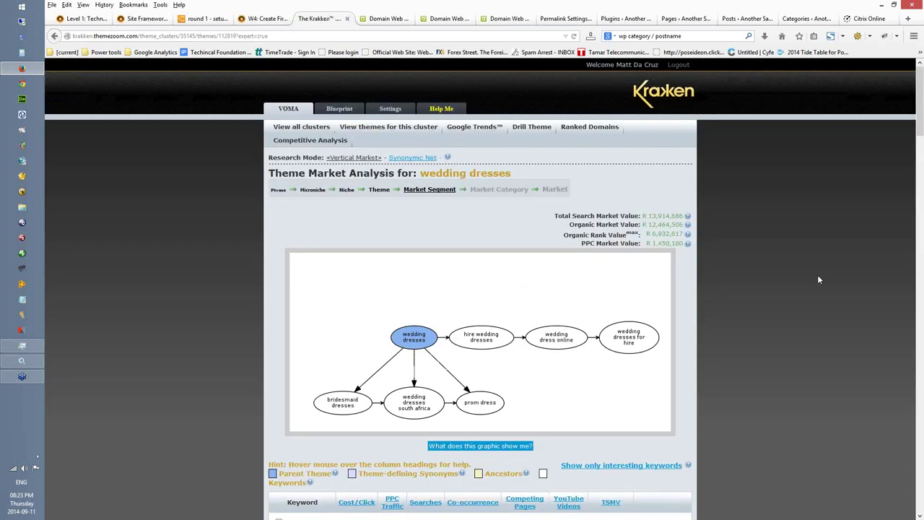
Step: Check the CSV 'Export as' link's options at the table bottom, dismiss them, and return to the top
scroll(817, 278, "down", 3)
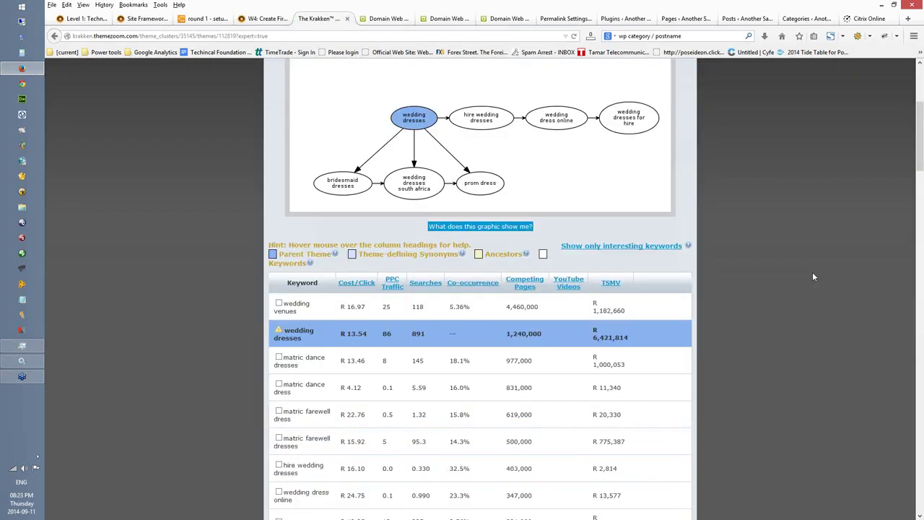
scroll(812, 276, "down", 4)
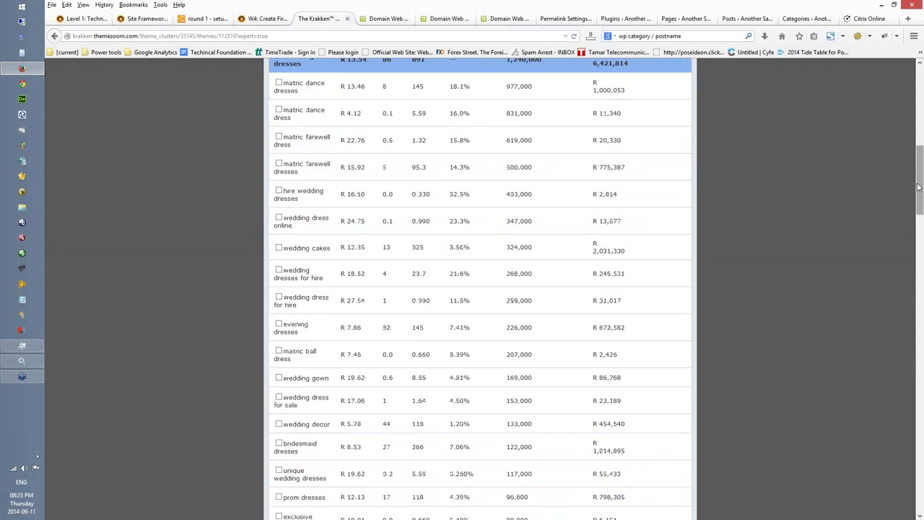
left_click_drag(921, 195, 920, 498)
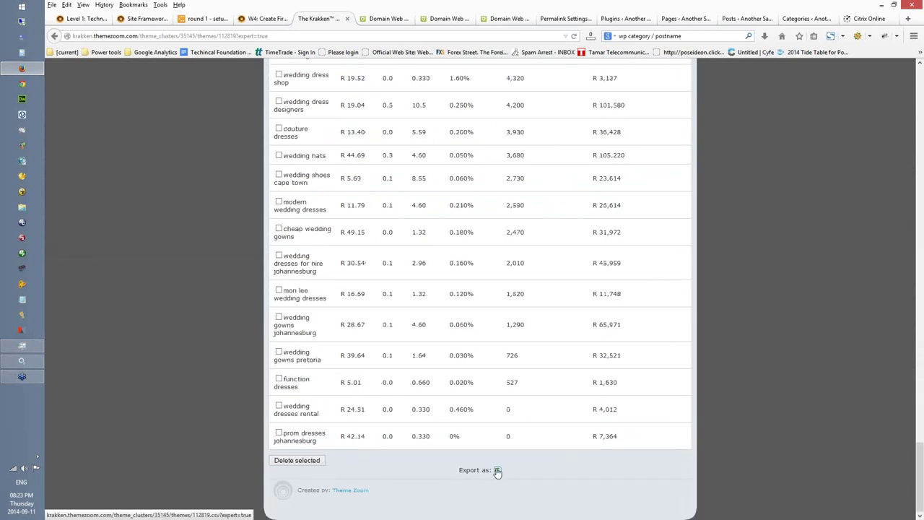
right_click(497, 470)
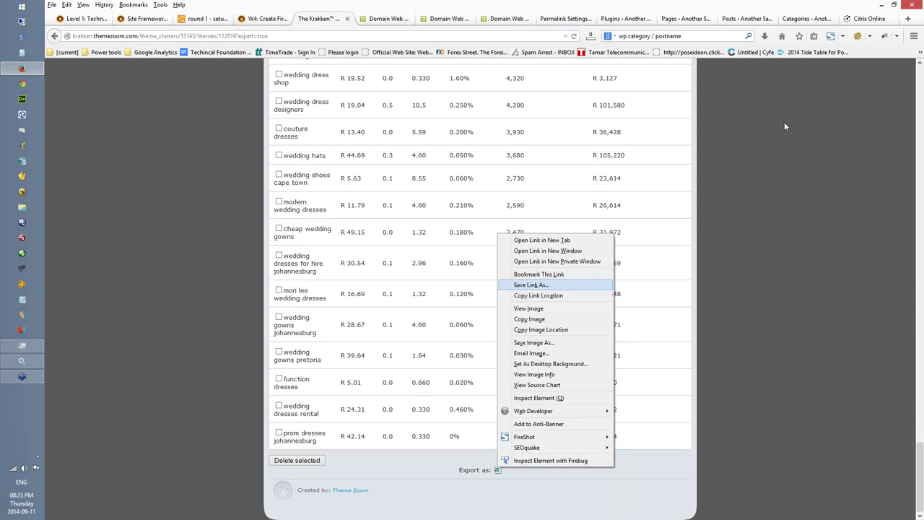
left_click(810, 155)
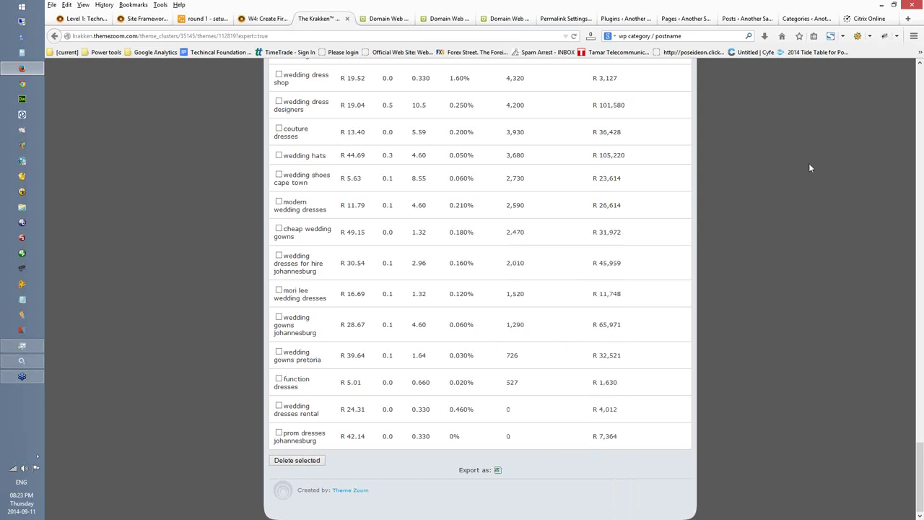
scroll(809, 166, "up", 10)
scroll(809, 163, "up", 10)
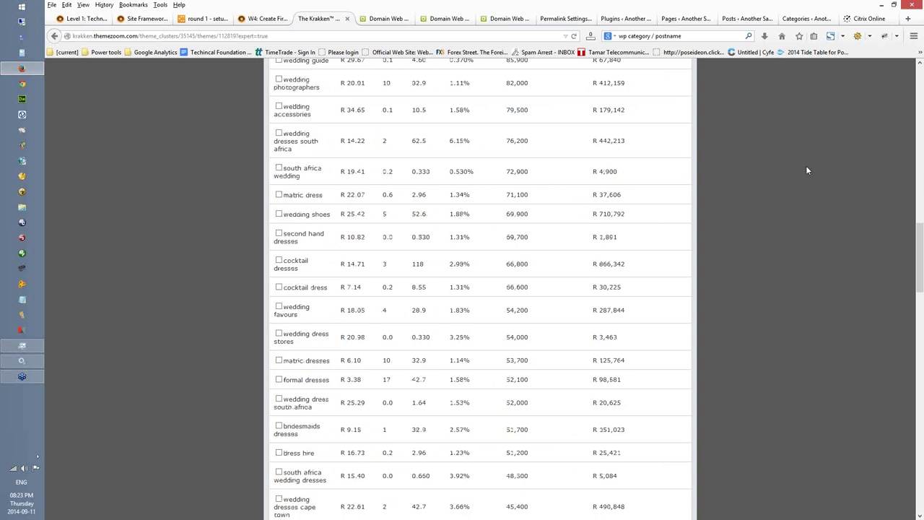
scroll(807, 170, "up", 10)
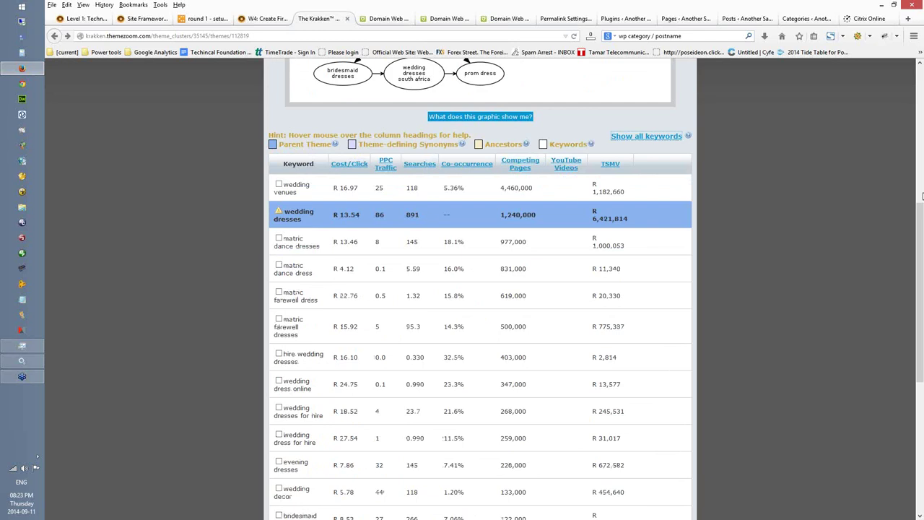
scroll(921, 196, "up", 8)
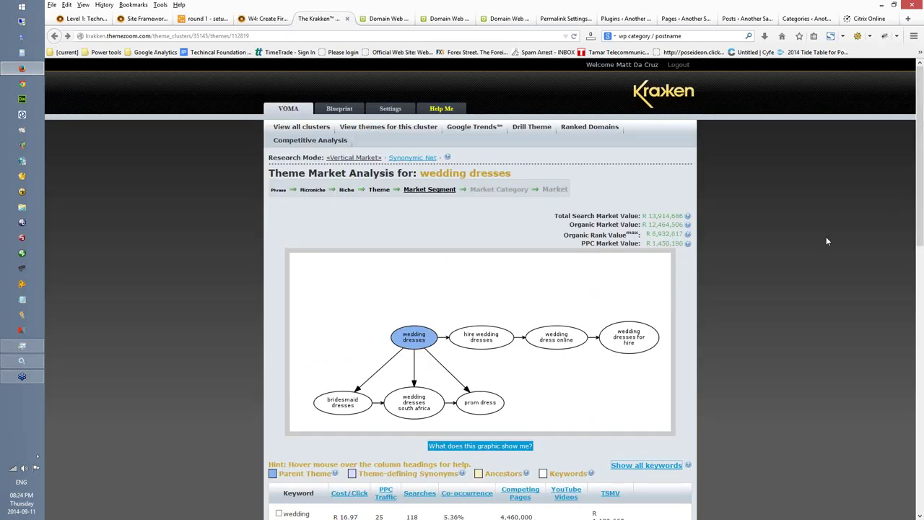
Step: Highlight the wedding venues keyword, its cost per click and 118 searches, then the wedding dresses row
scroll(827, 241, "down", 1)
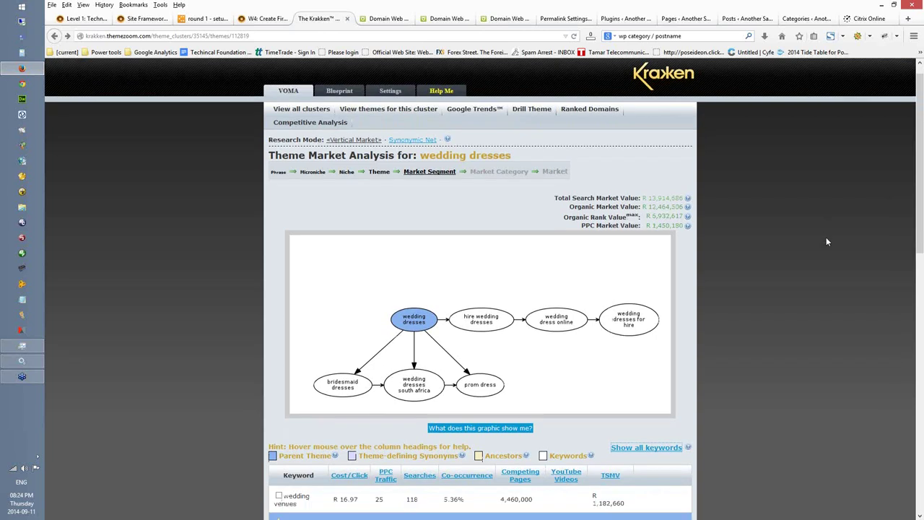
scroll(824, 240, "down", 5)
scroll(418, 104, "up", 1)
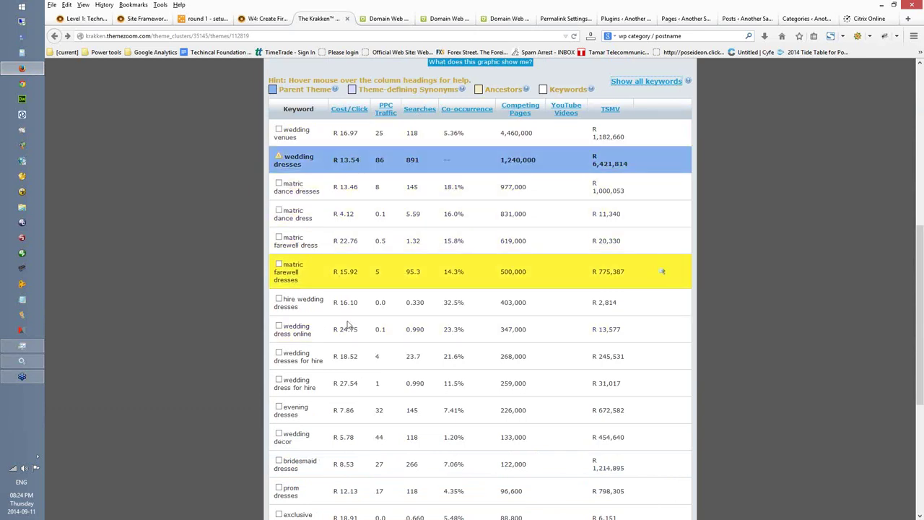
triple_click(301, 141)
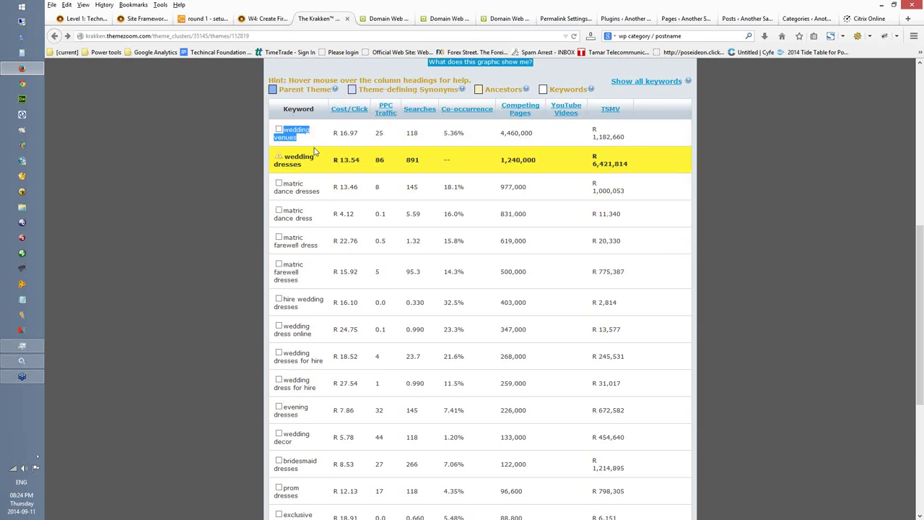
left_click_drag(341, 133, 355, 132)
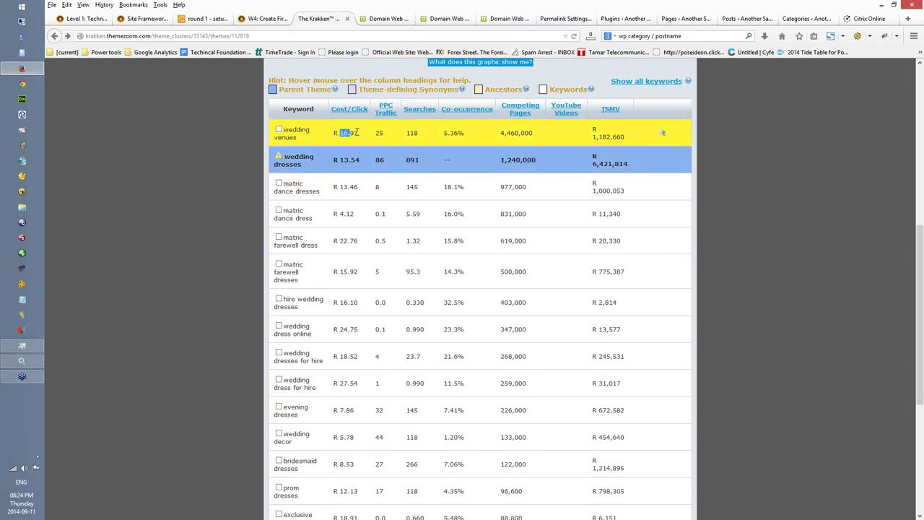
left_click_drag(420, 133, 405, 133)
left_click(567, 171)
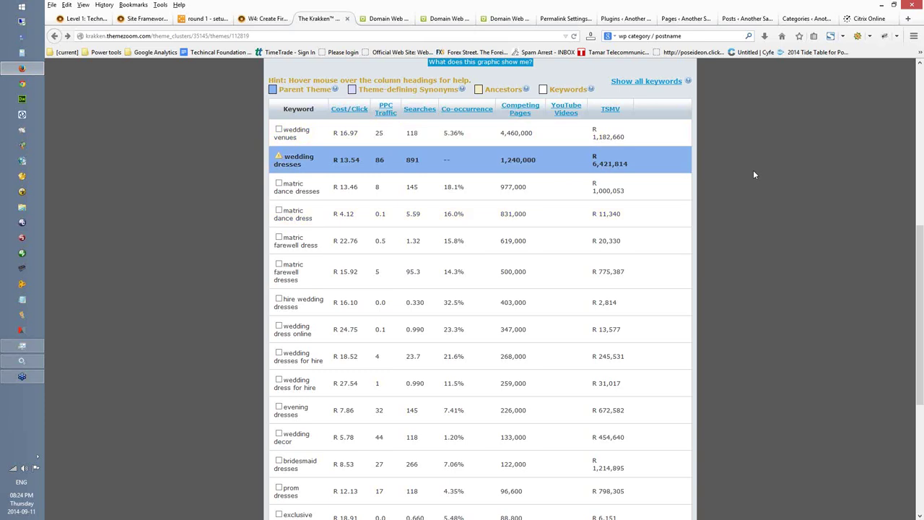
Step: Go back to the cluster's full theme list via 'View themes for this cluster'
scroll(753, 174, "up", 1)
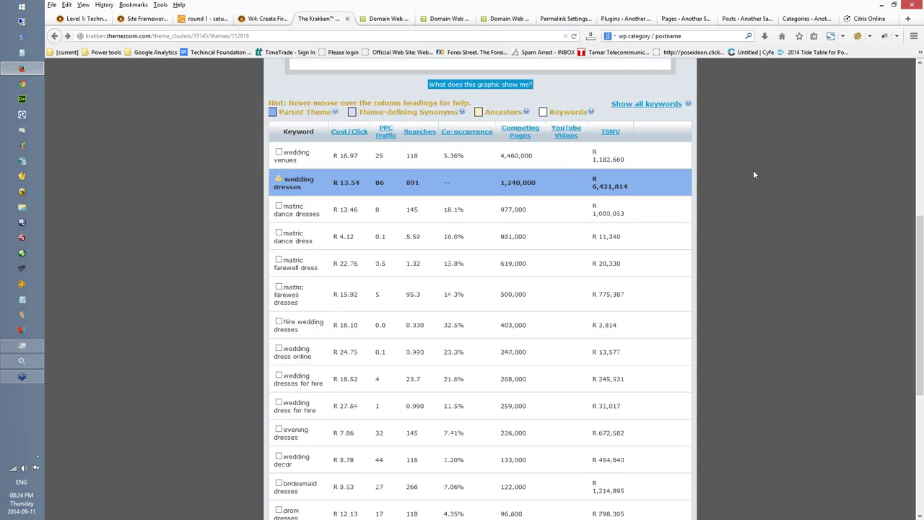
scroll(753, 174, "up", 2)
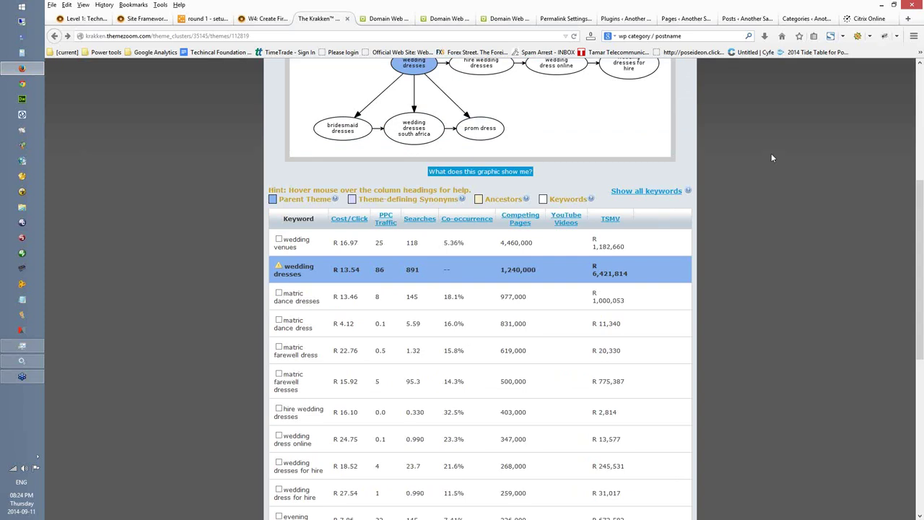
scroll(771, 155, "up", 1)
scroll(771, 157, "up", 3)
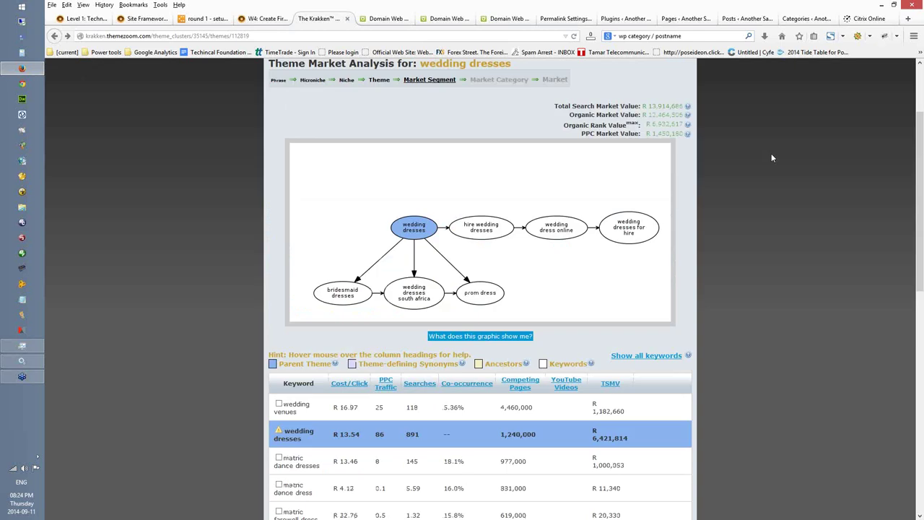
scroll(771, 157, "up", 1)
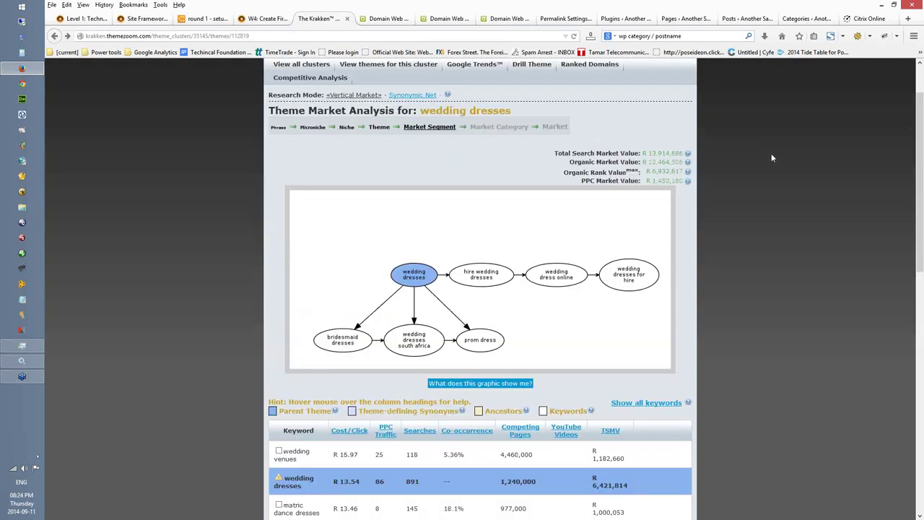
scroll(771, 153, "up", 1)
mouse_move(418, 275)
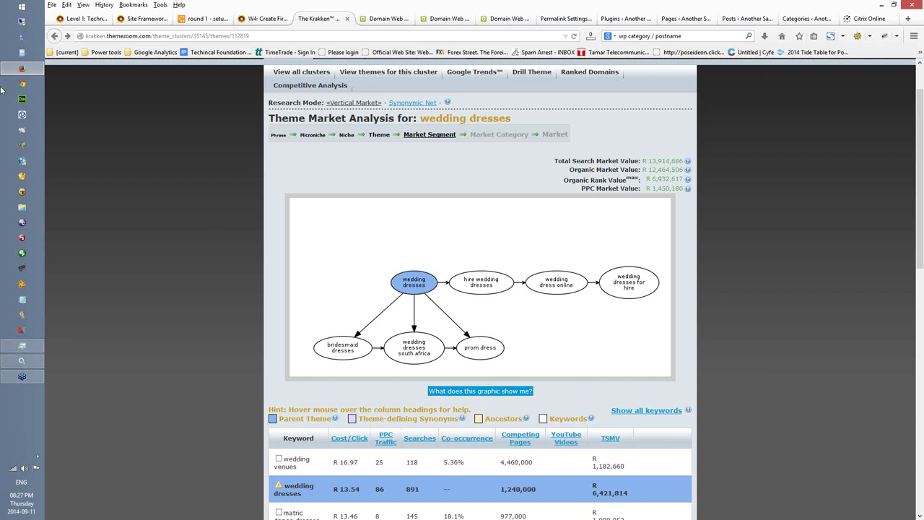
left_click(381, 77)
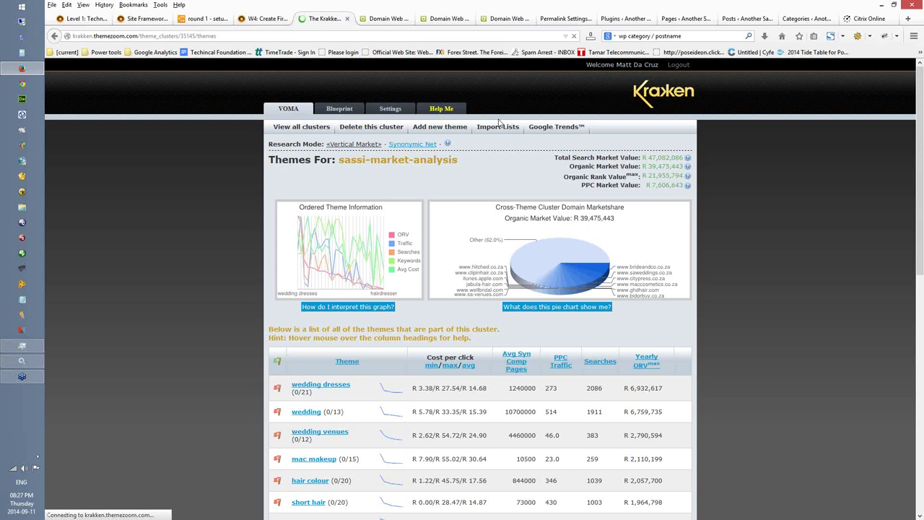
Step: Highlight the mac makeup theme and review the table down to hairdresser at R 12,408 yearly ORV
left_click_drag(339, 460, 292, 459)
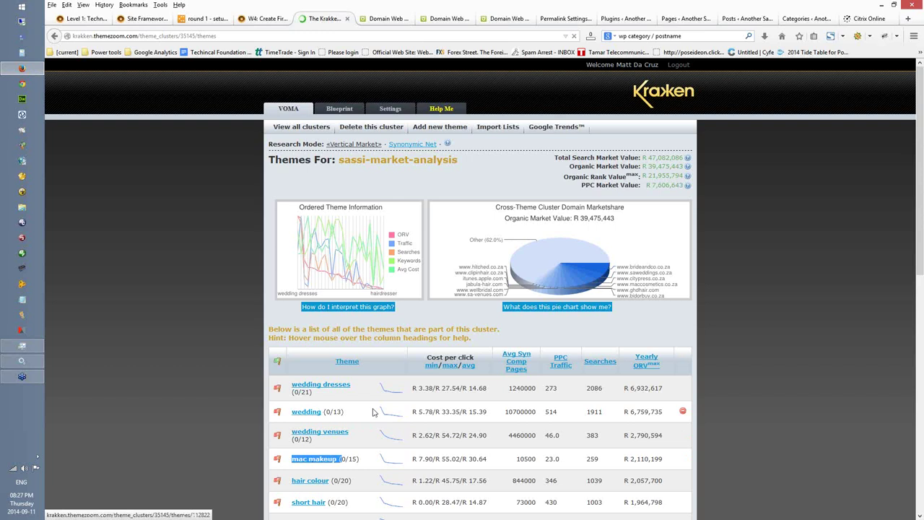
scroll(373, 411, "down", 1)
scroll(373, 411, "down", 5)
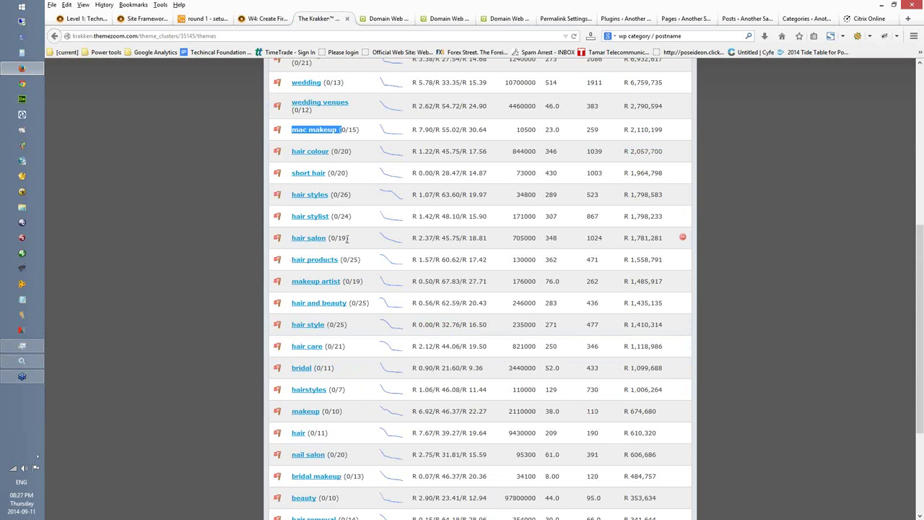
scroll(347, 238, "down", 1)
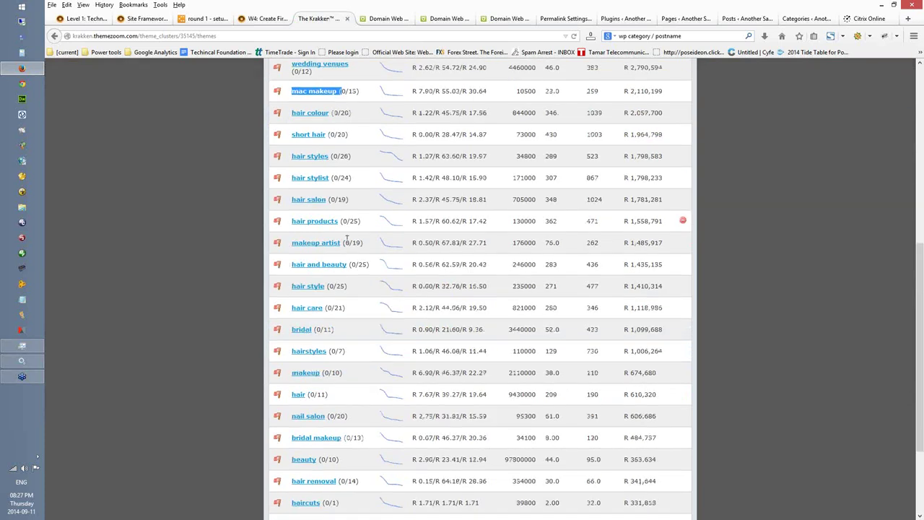
scroll(349, 400, "down", 3)
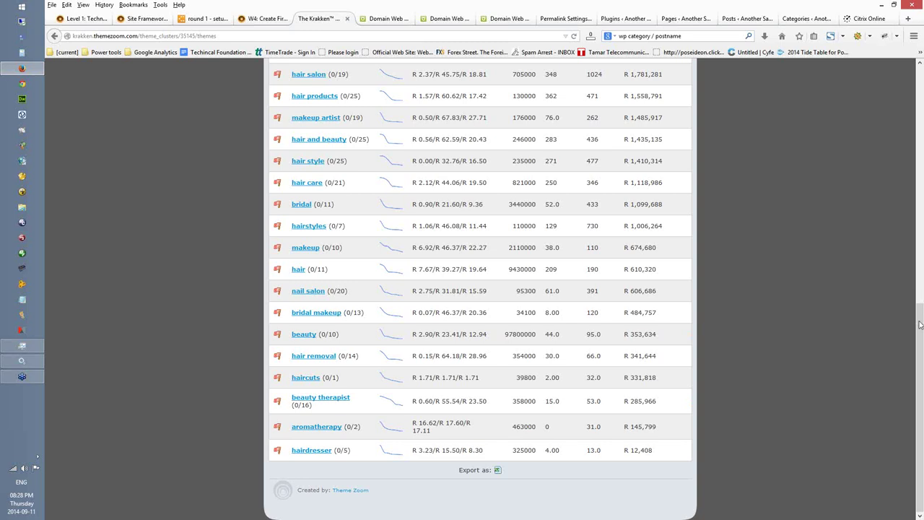
scroll(920, 275, "up", 1)
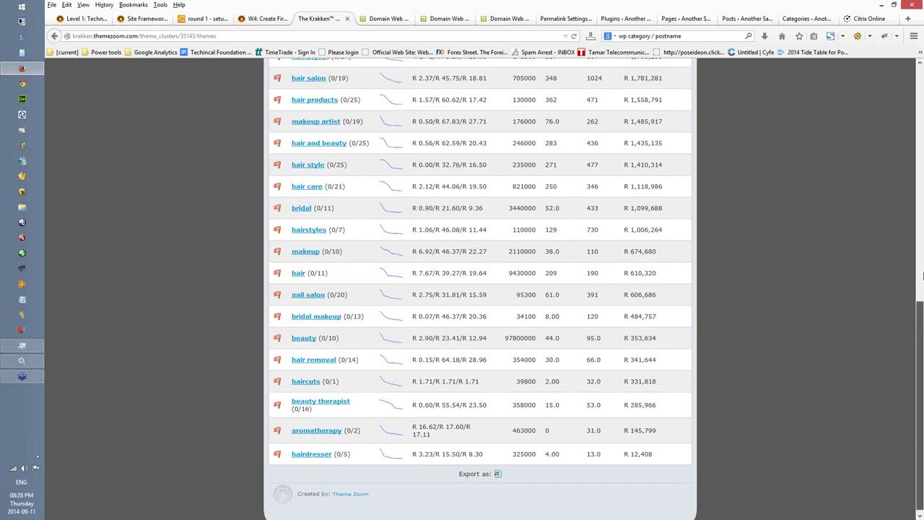
scroll(922, 275, "up", 5)
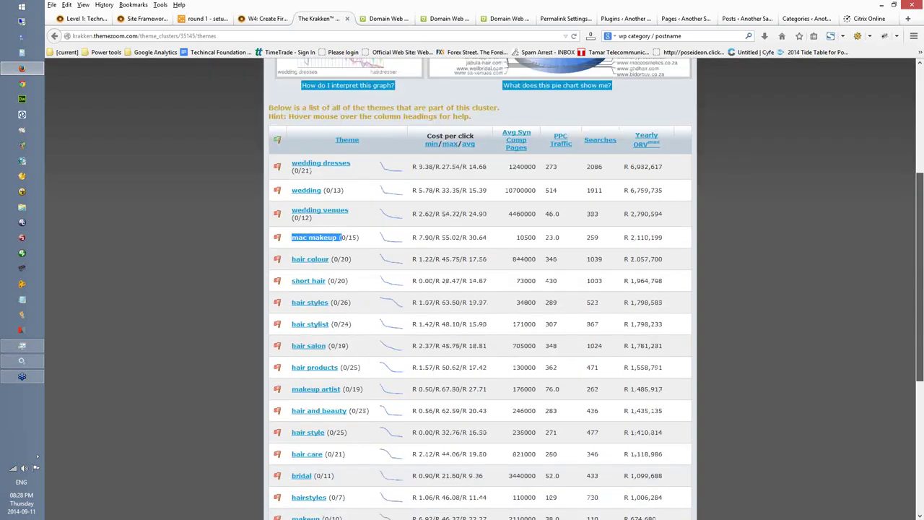
scroll(921, 275, "up", 1)
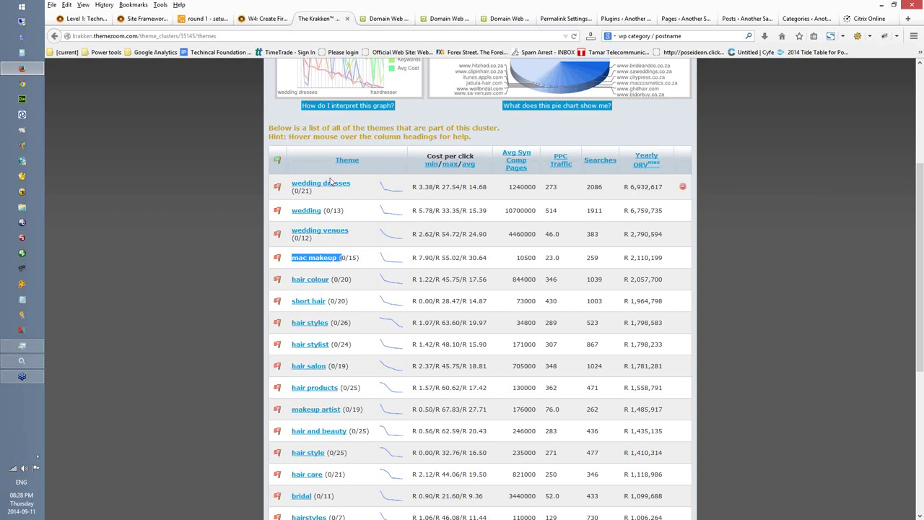
left_click_drag(284, 176, 649, 193)
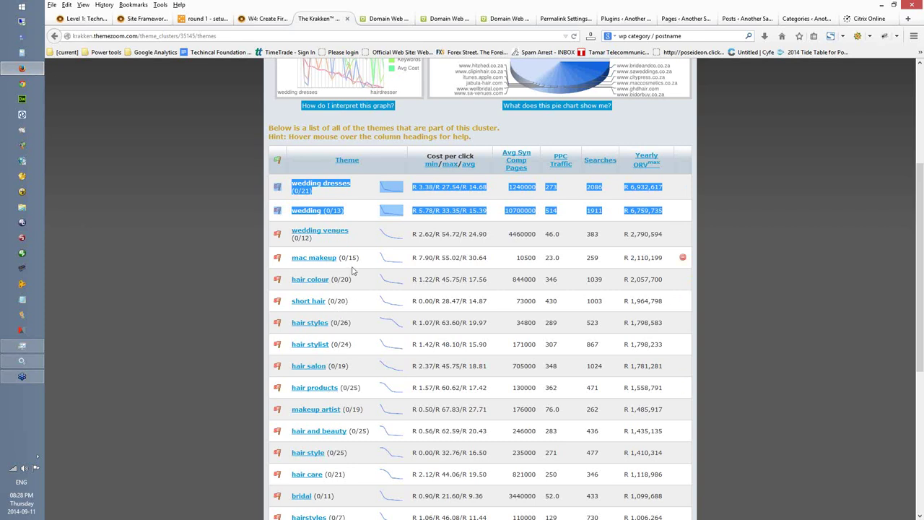
scroll(353, 271, "down", 3)
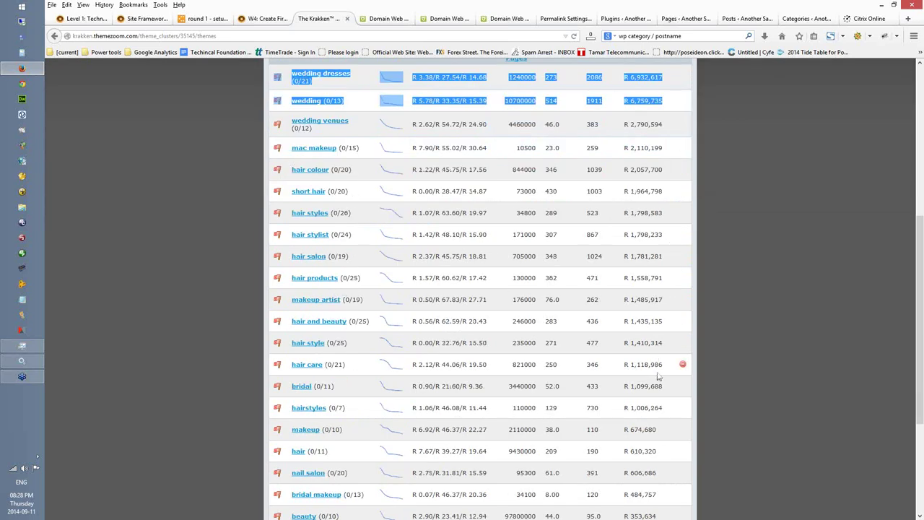
left_click_drag(671, 409, 256, 195)
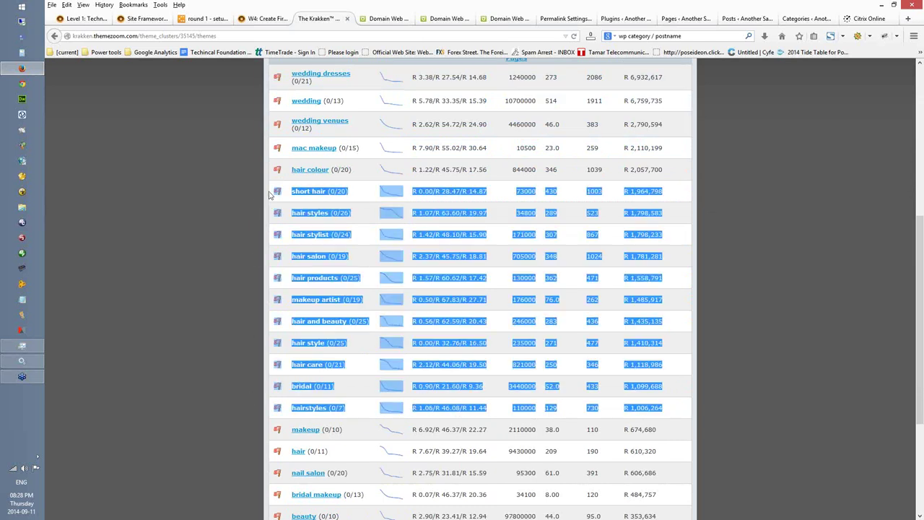
left_click_drag(683, 189, 682, 189)
left_click(192, 188)
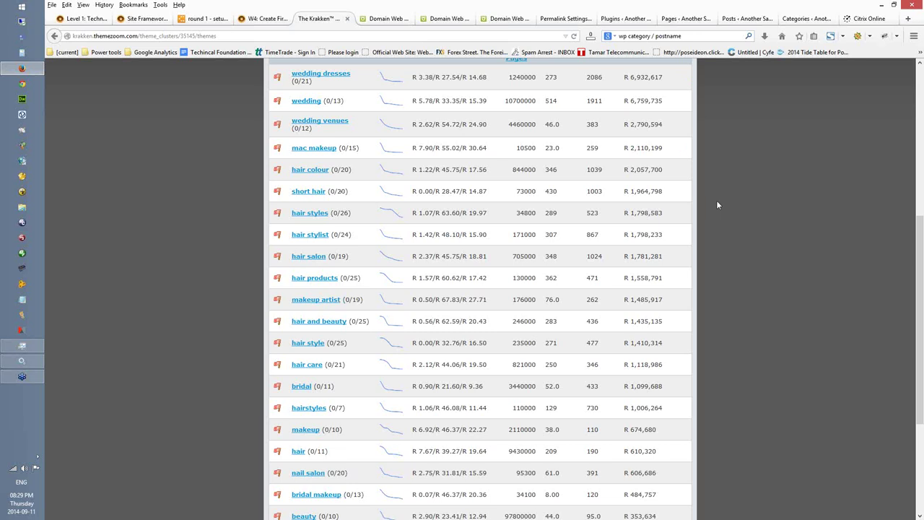
scroll(716, 205, "up", 1)
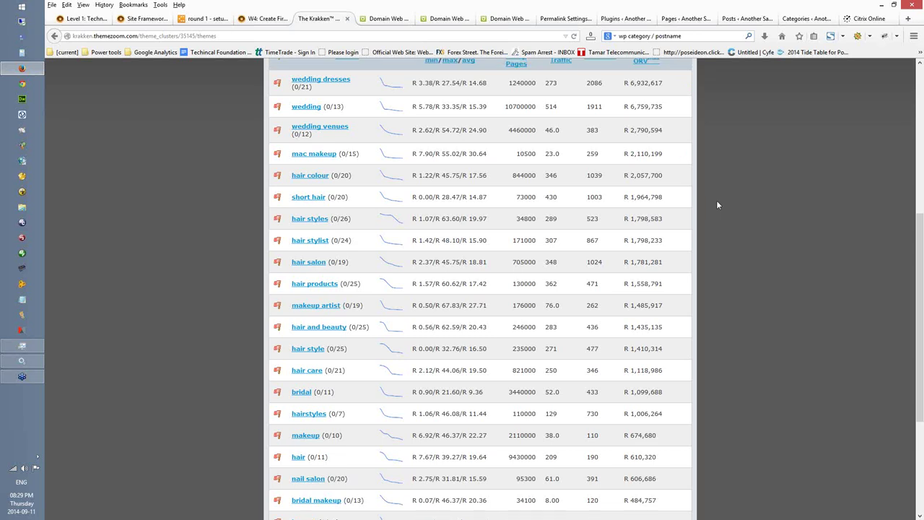
scroll(717, 205, "up", 3)
scroll(716, 200, "up", 3)
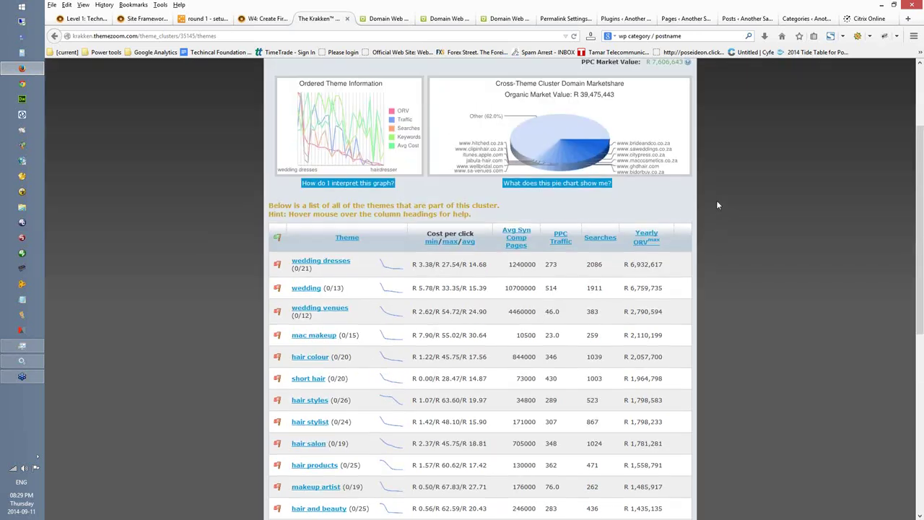
scroll(717, 208, "down", 3)
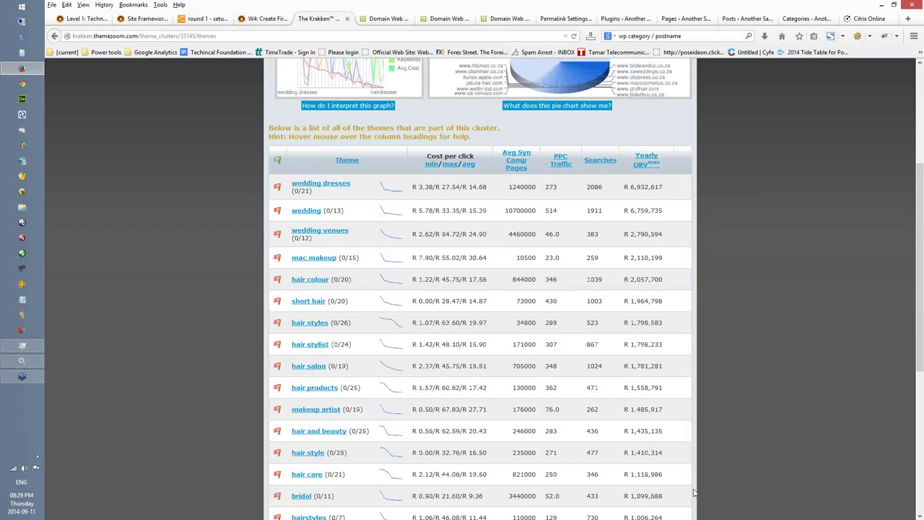
left_click_drag(663, 210, 331, 192)
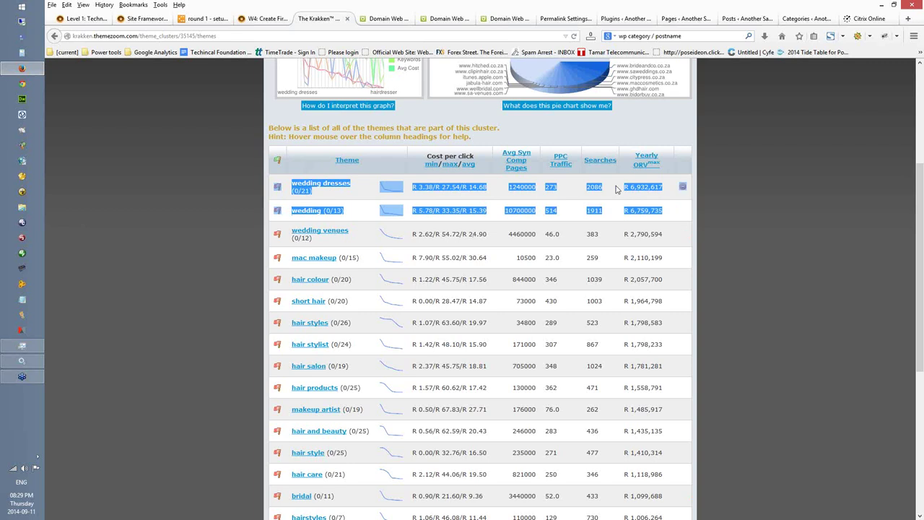
left_click(228, 238)
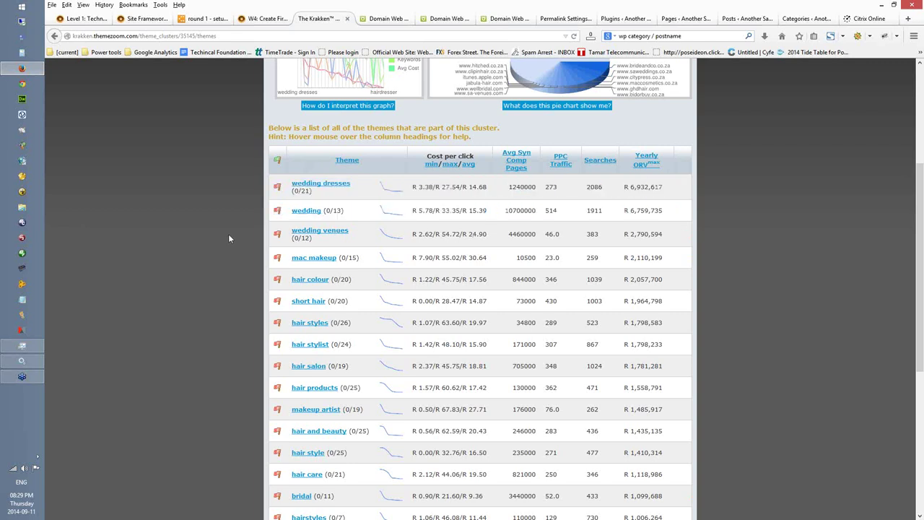
scroll(228, 239, "down", 1)
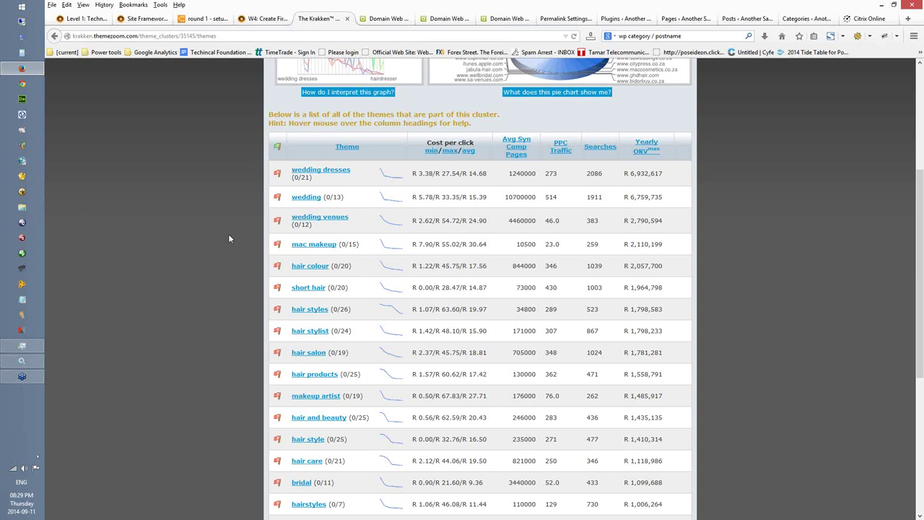
scroll(229, 238, "down", 3)
left_click_drag(310, 160, 517, 117)
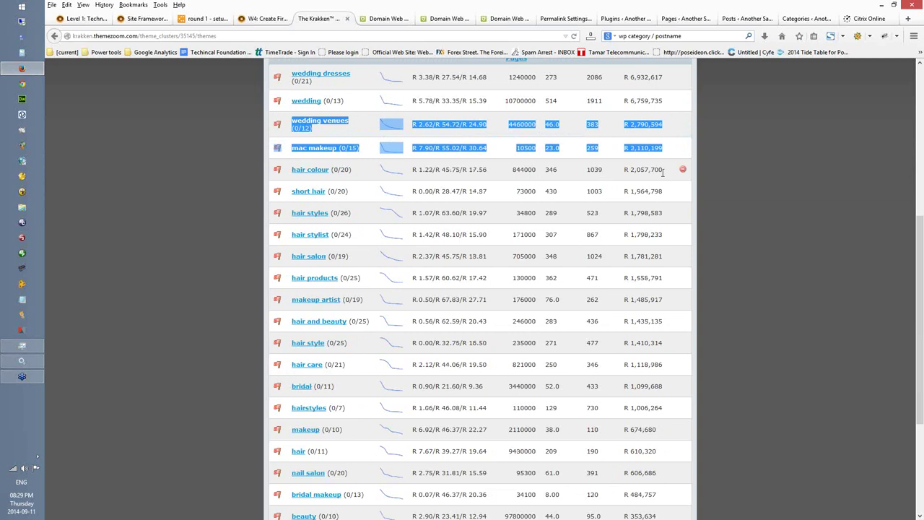
Step: Highlight the hair theme rows from short hair (R 1,964,798) to hair styles, then deselect them
left_click_drag(664, 190, 667, 413)
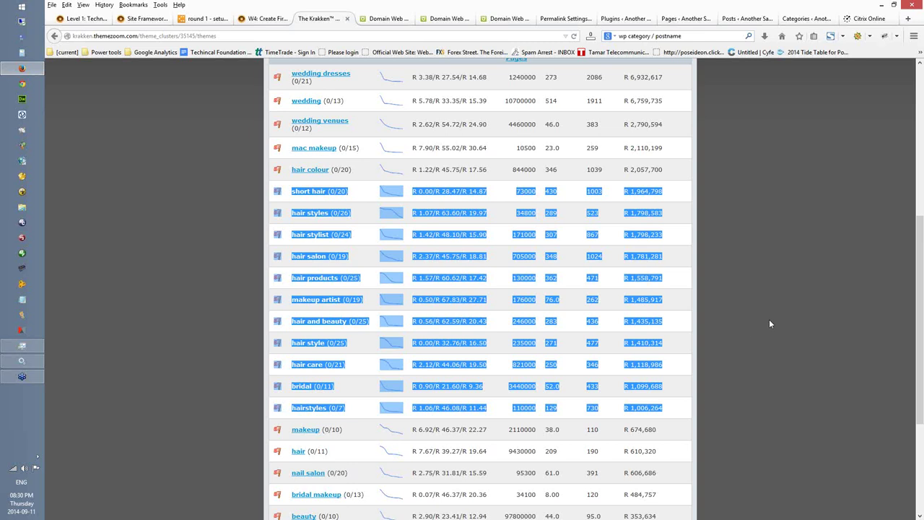
scroll(769, 324, "down", 5)
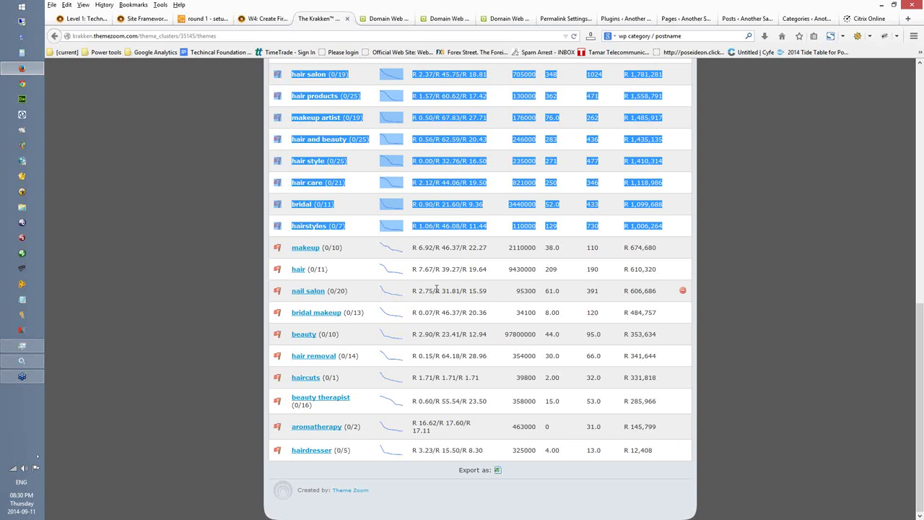
scroll(436, 290, "up", 1)
scroll(436, 289, "up", 4)
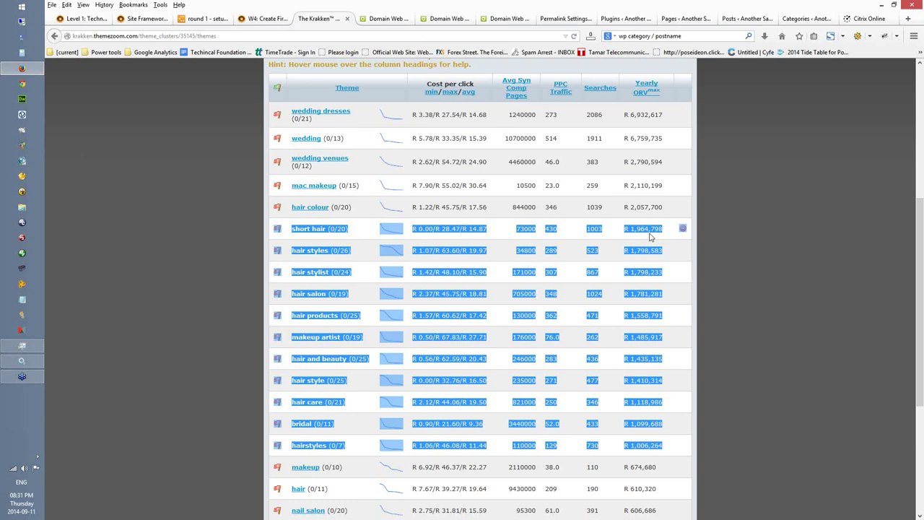
left_click(784, 298)
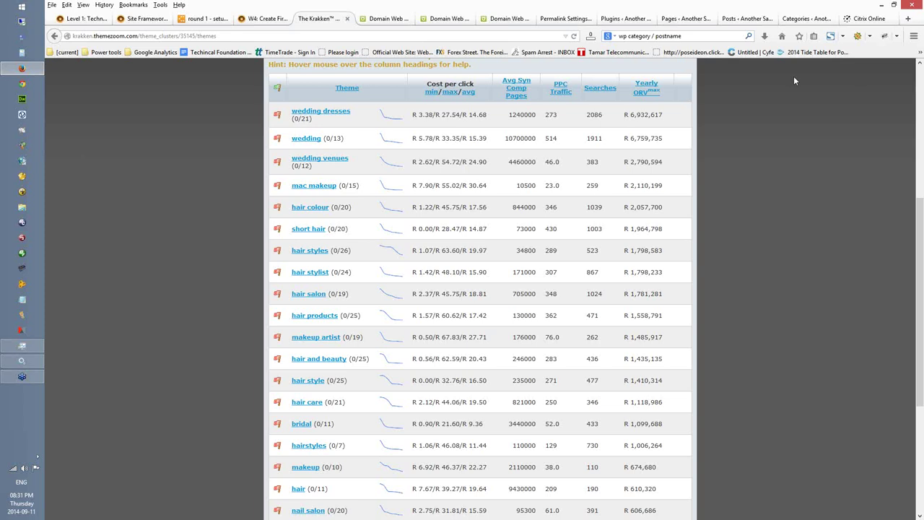
left_click(387, 19)
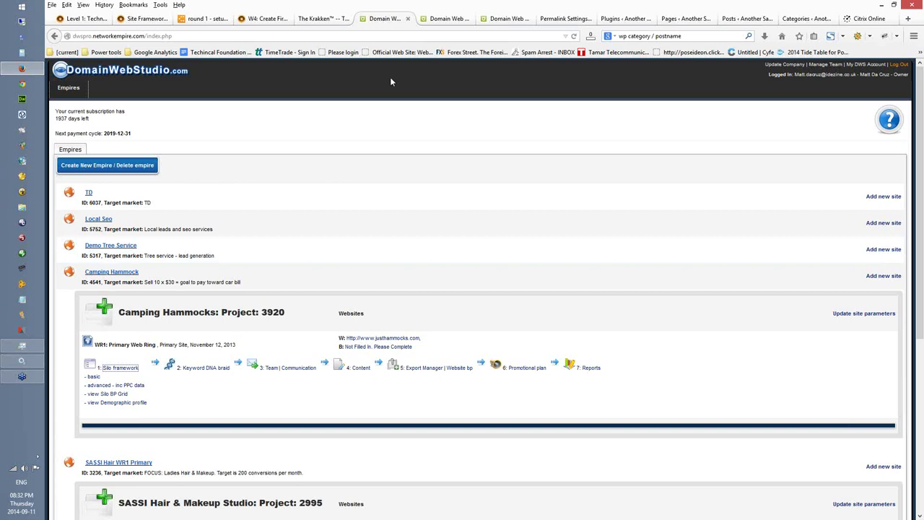
Step: Sign in to Network Empire (m.n) in a new tab with the saved credentials, then return to DomainWebStudio
left_click(908, 21)
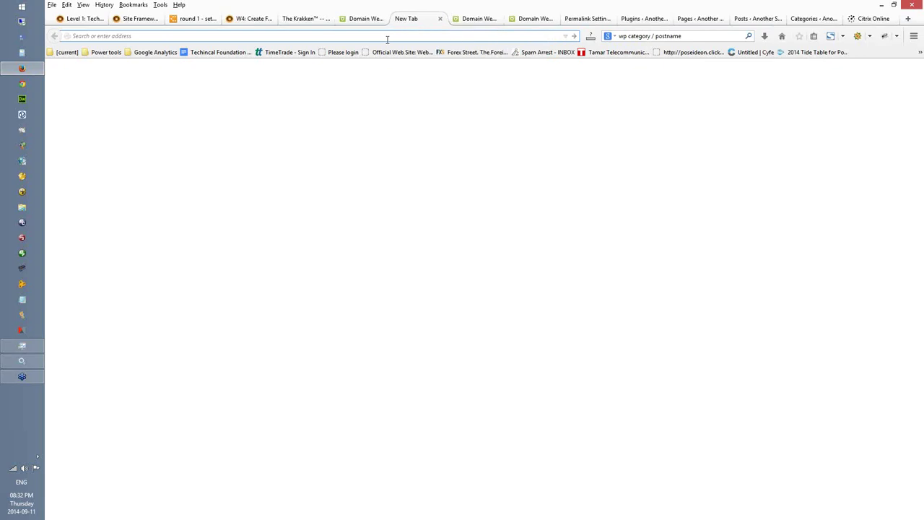
type("m.n")
key("Return")
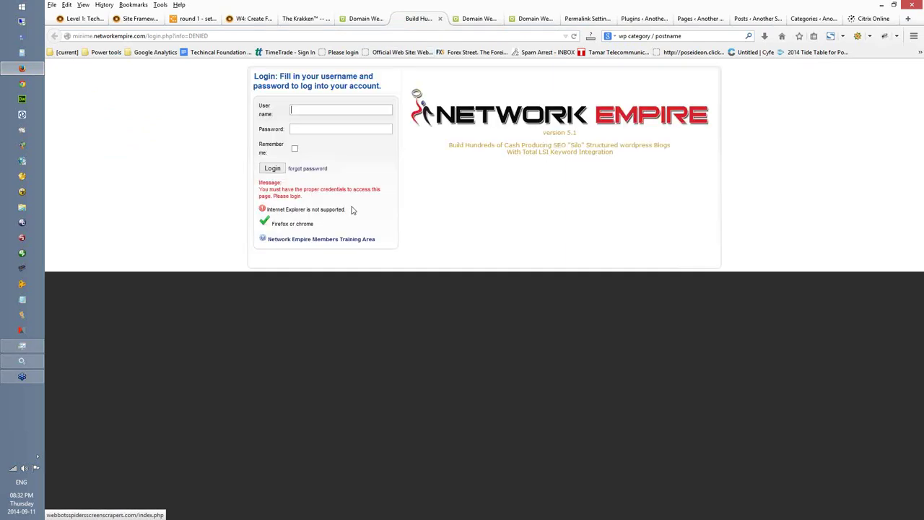
left_click(339, 110)
left_click(325, 121)
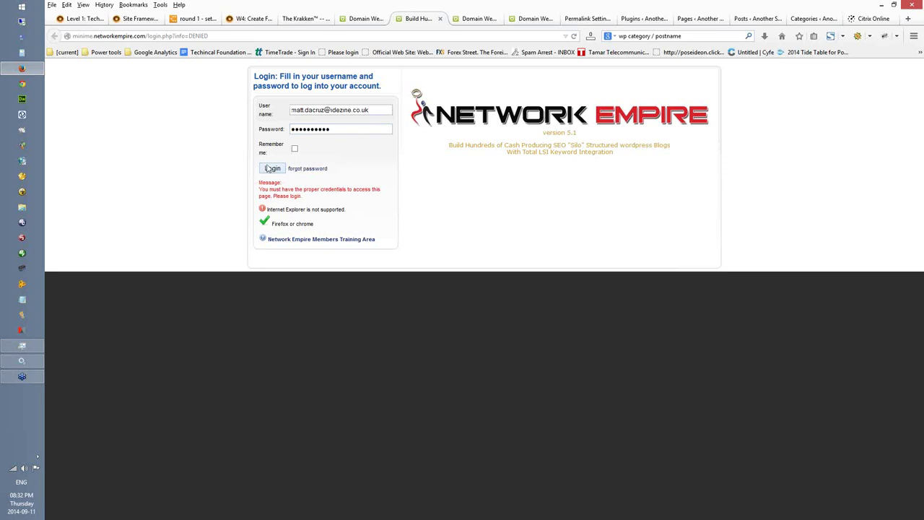
left_click(264, 166)
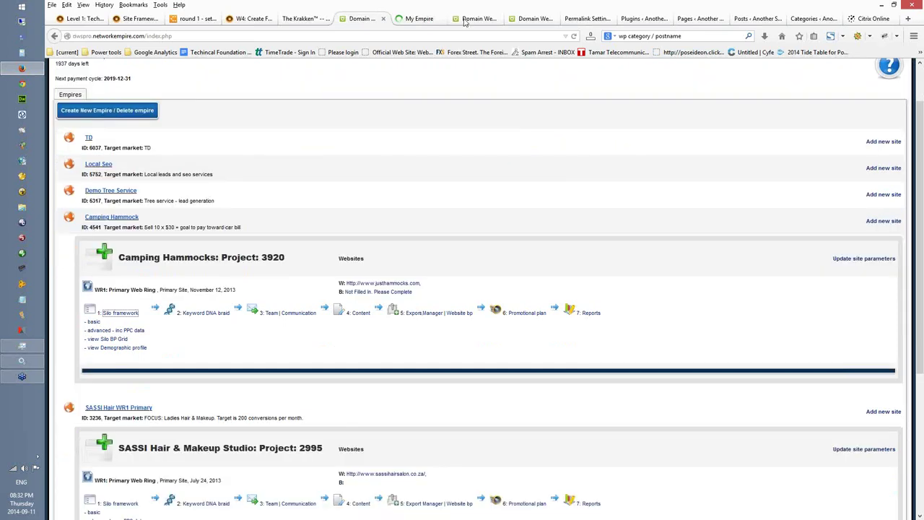
left_click(466, 20)
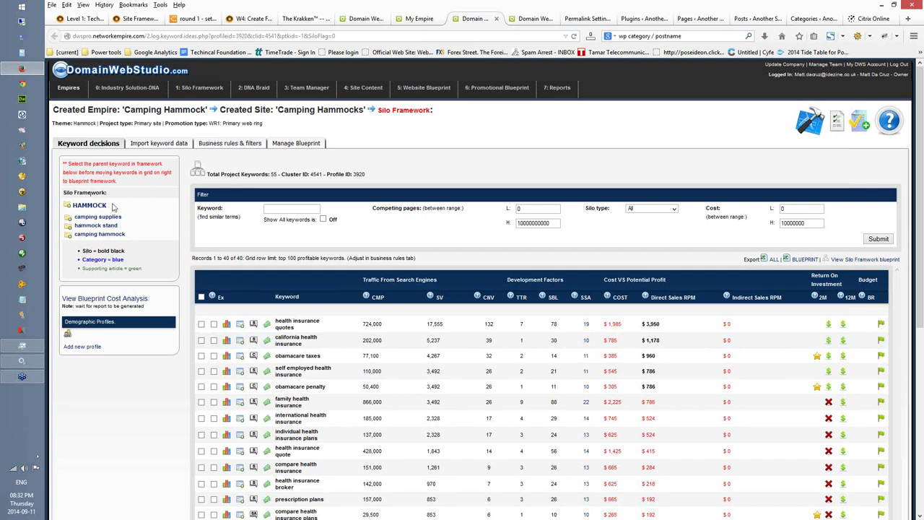
Step: Open the SASSI Hair project's Silo Framework keyword decisions page in Domain Web Studio
left_click(535, 19)
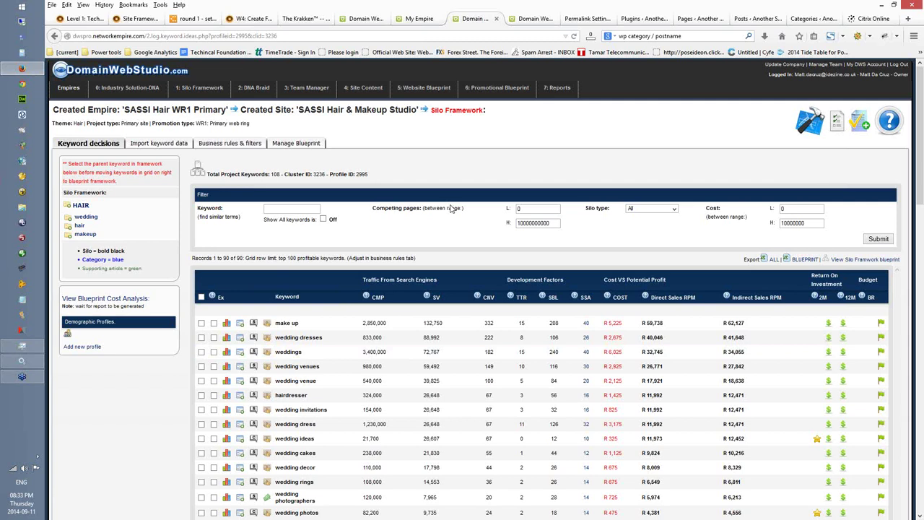
Step: Open SASSI Hair's business rules and filters, leaving competitor average page rank at 5
left_click(235, 147)
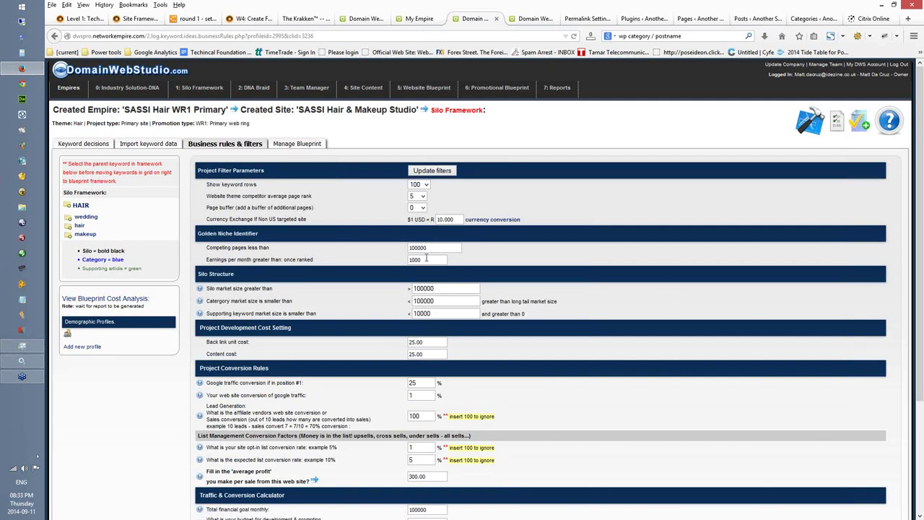
left_click(425, 197)
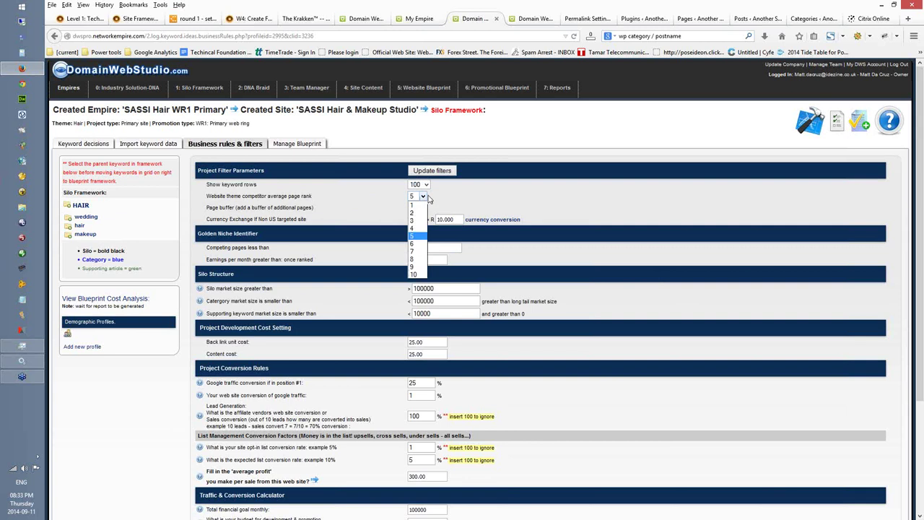
left_click(440, 198)
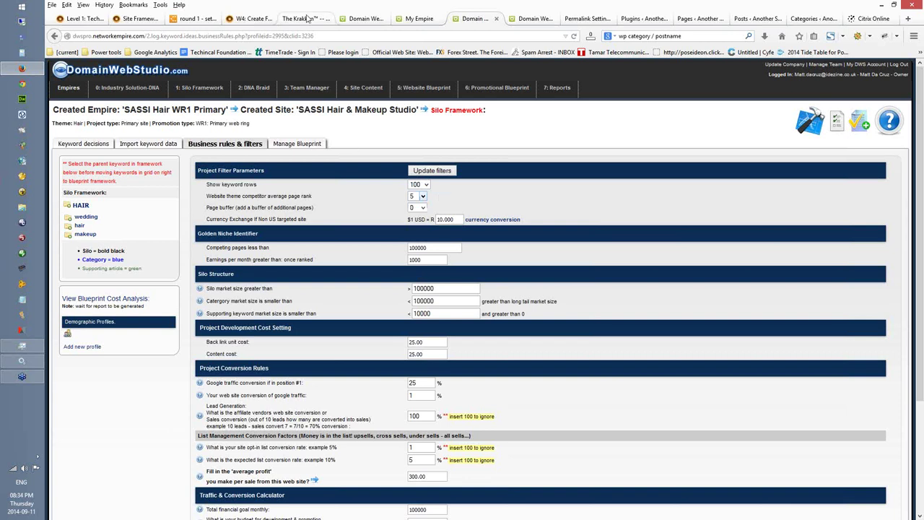
Step: Open the hair salon Competitive Intelligence Whitepaper from the Krakken cluster theme table
left_click(307, 19)
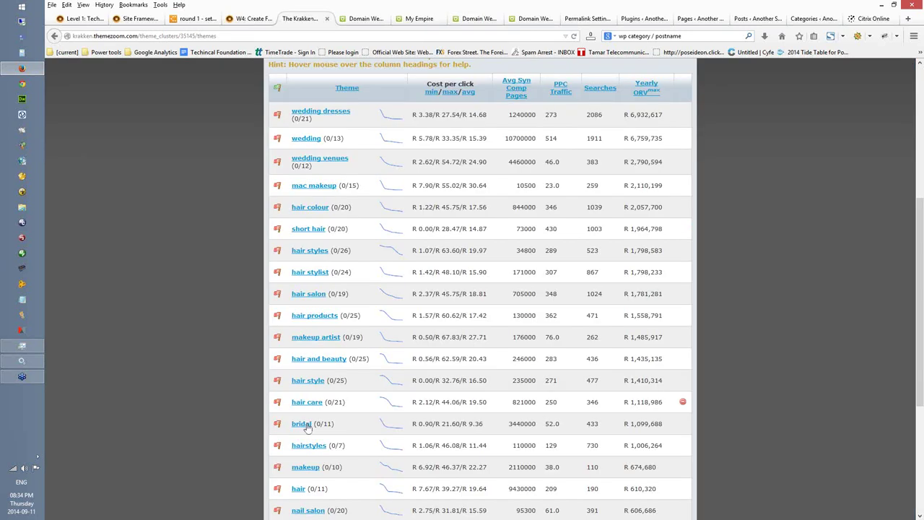
scroll(306, 428, "down", 3)
left_click(304, 321)
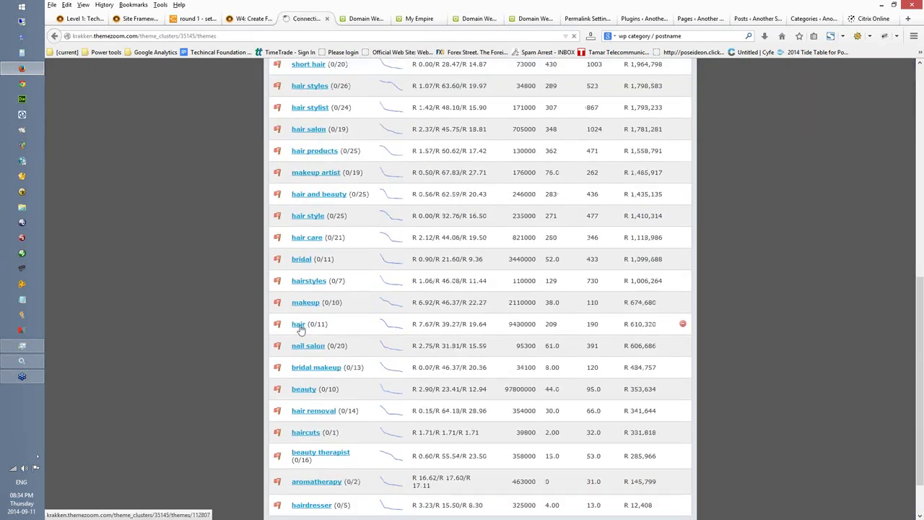
scroll(310, 318, "up", 4)
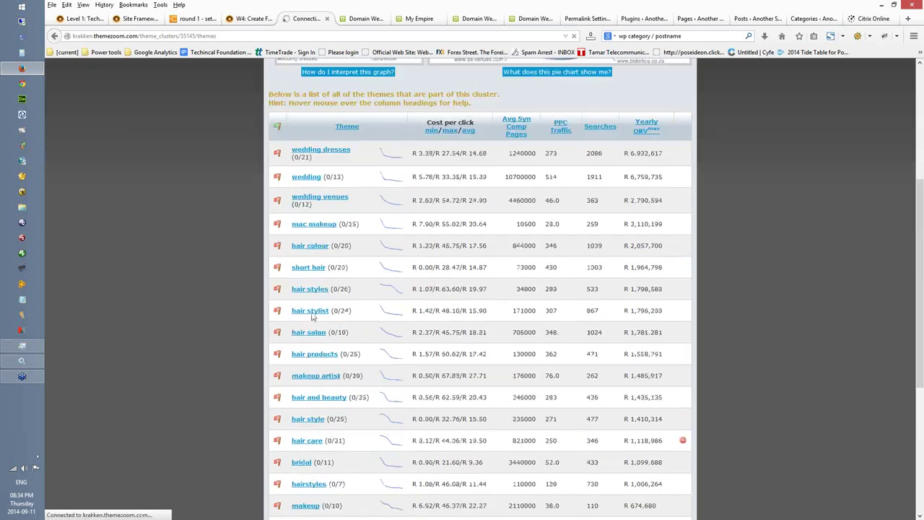
scroll(317, 296, "up", 1)
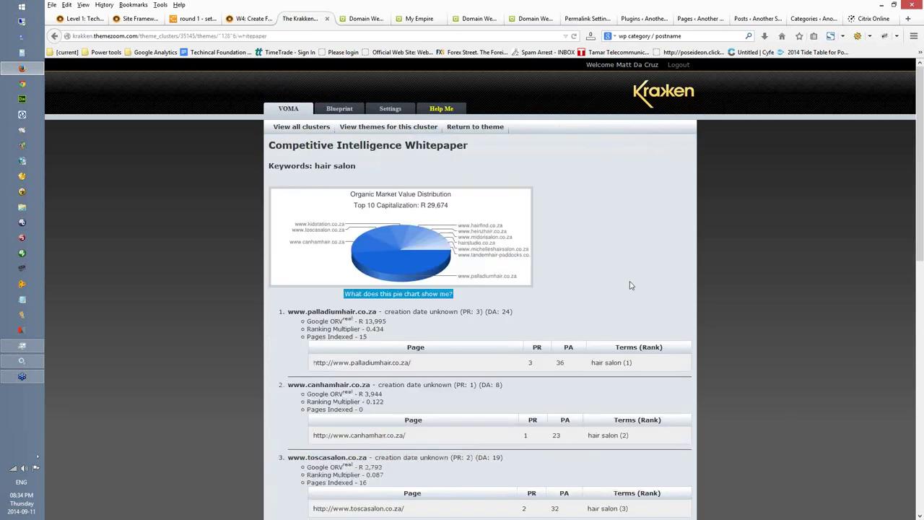
scroll(629, 286, "down", 1)
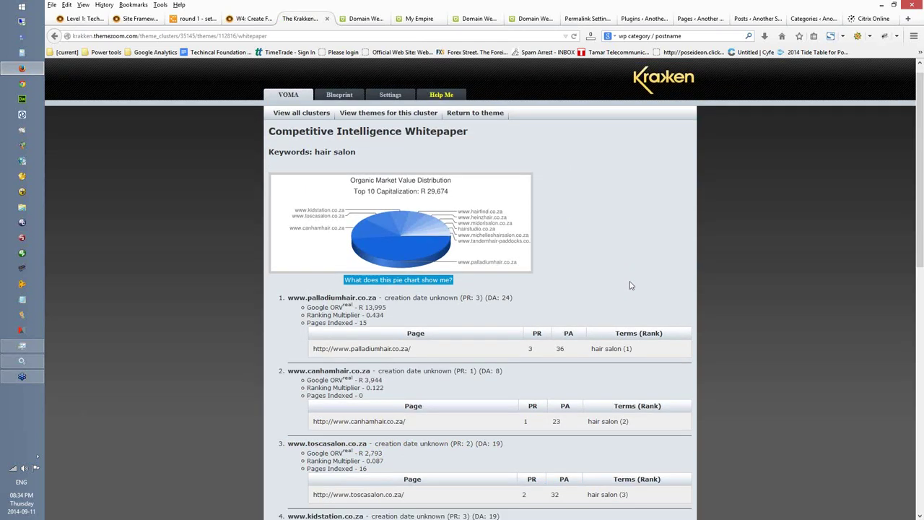
Step: Inspect the top competitors' authorities: PA 36 / DA 24, then DA 8 / PA 23
scroll(629, 286, "down", 3)
double_click(559, 253)
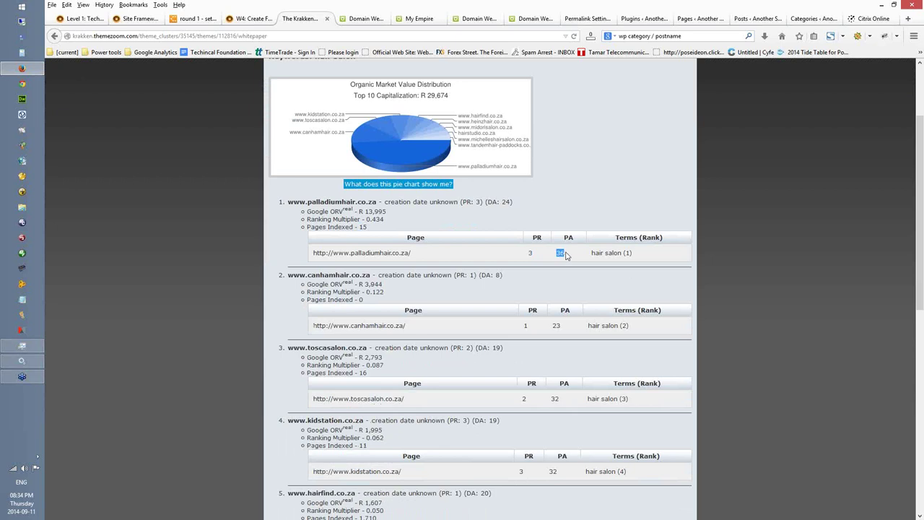
double_click(510, 202)
double_click(498, 275)
double_click(556, 326)
left_click(565, 332)
left_click_drag(565, 331, 547, 330)
left_click(748, 270)
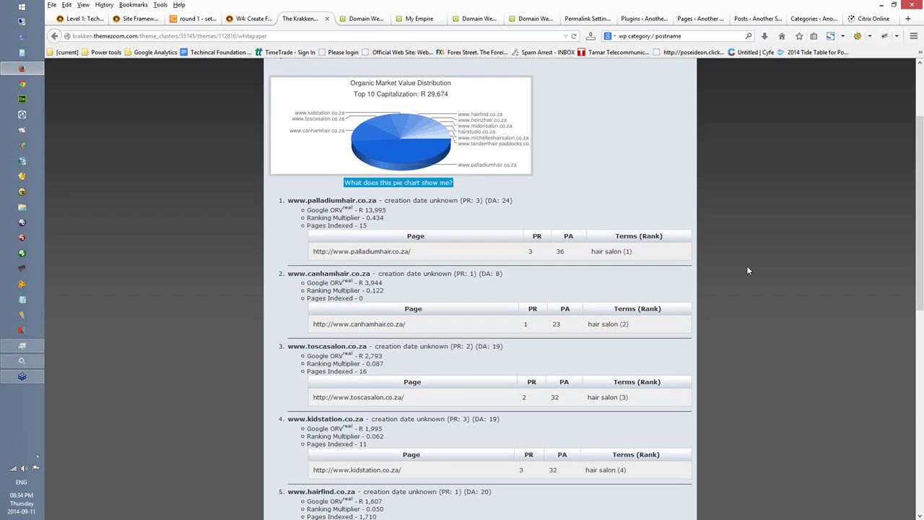
Step: Scroll through the rest of the competitor list and return to DomainWebStudio's business rules
scroll(748, 269, "down", 3)
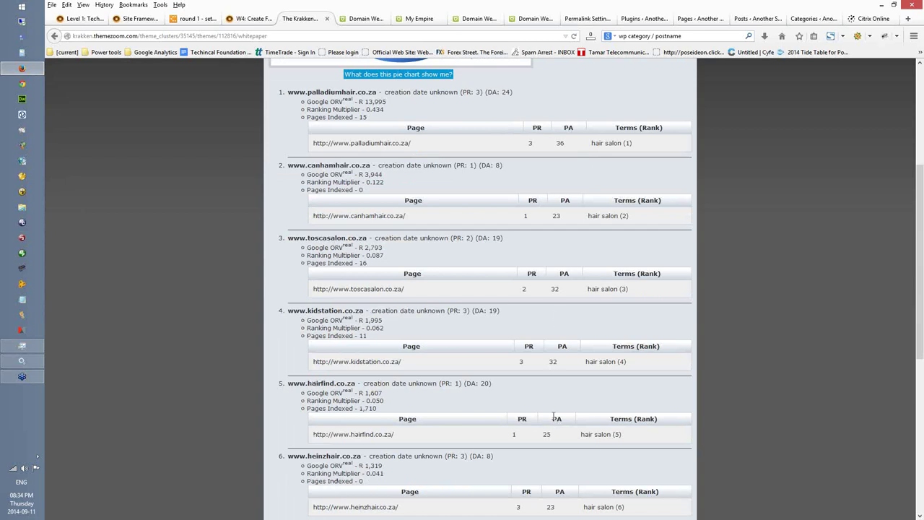
scroll(553, 417, "down", 1)
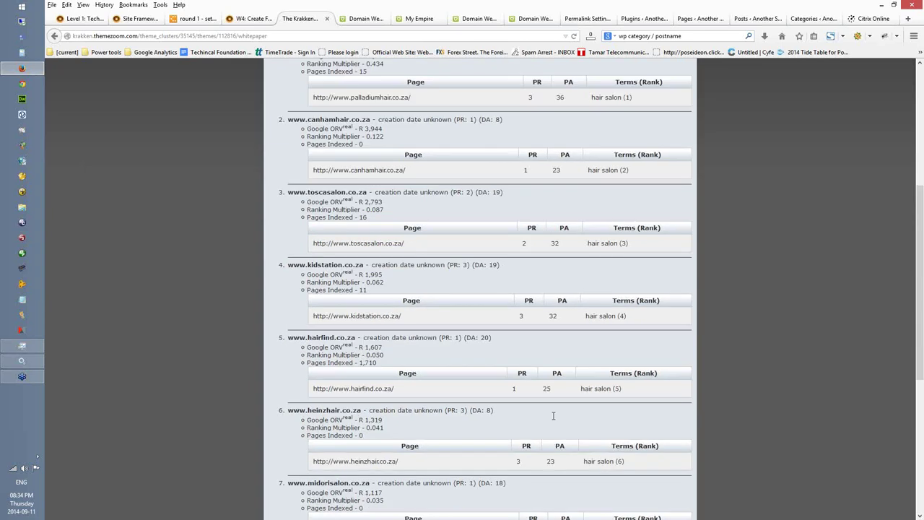
scroll(554, 415, "down", 2)
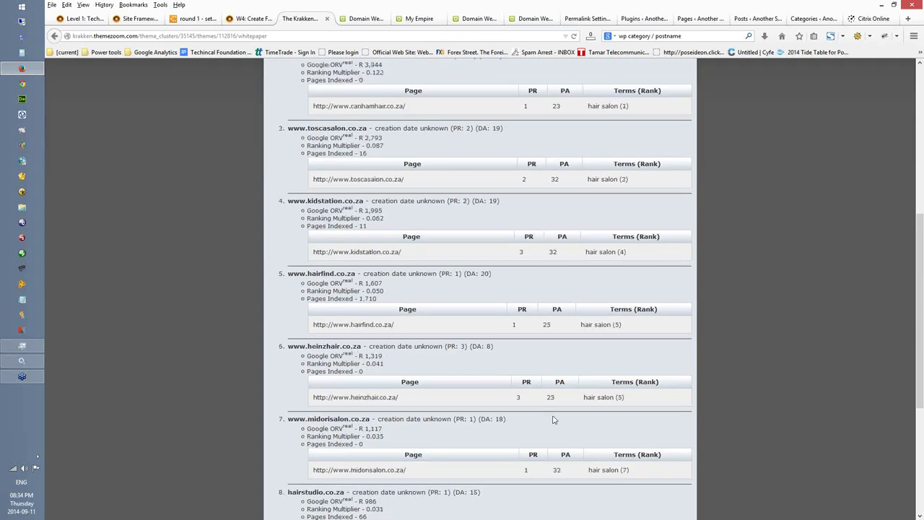
left_click(486, 19)
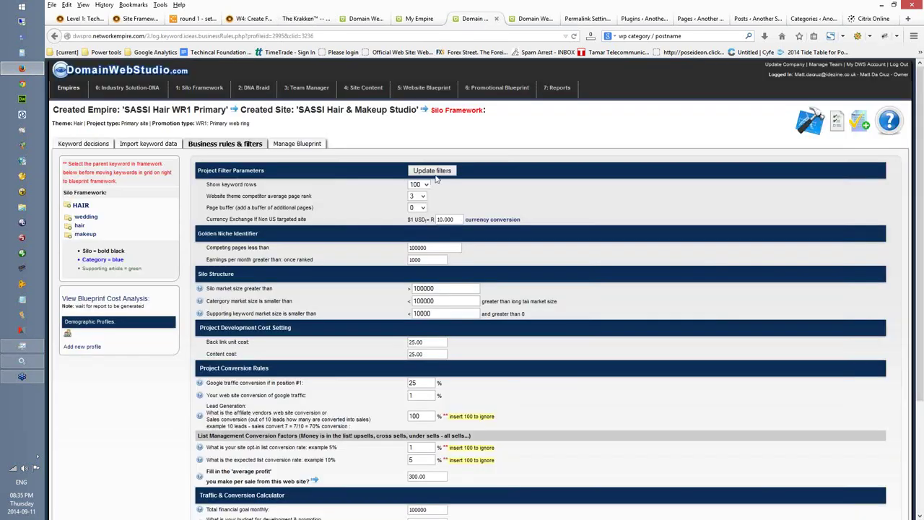
Step: Set the website theme competitor average page rank to 3, cross-checking the Krakken competitor list
left_click(416, 196)
left_click(422, 198)
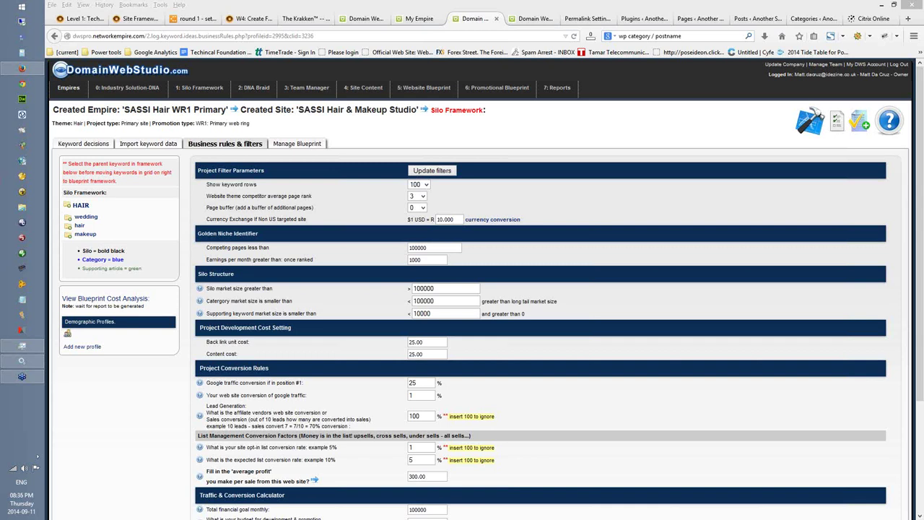
left_click(424, 195)
left_click(306, 21)
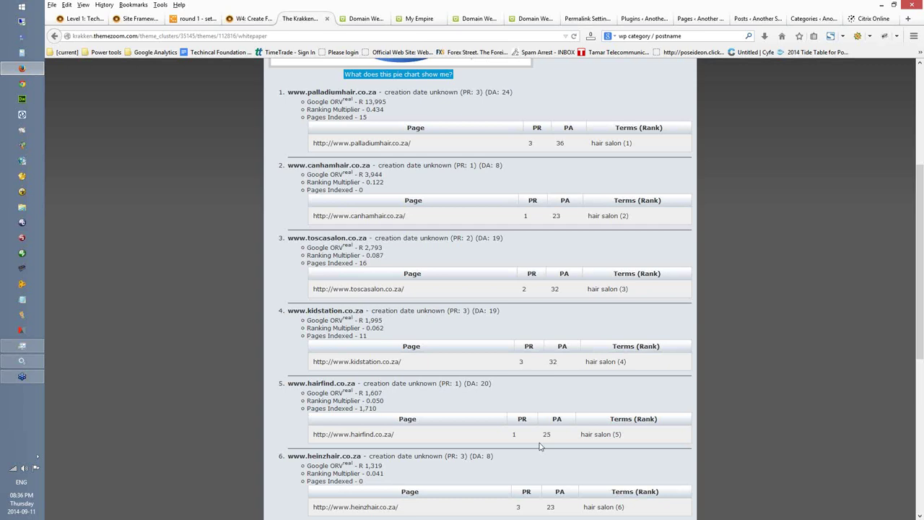
left_click(476, 19)
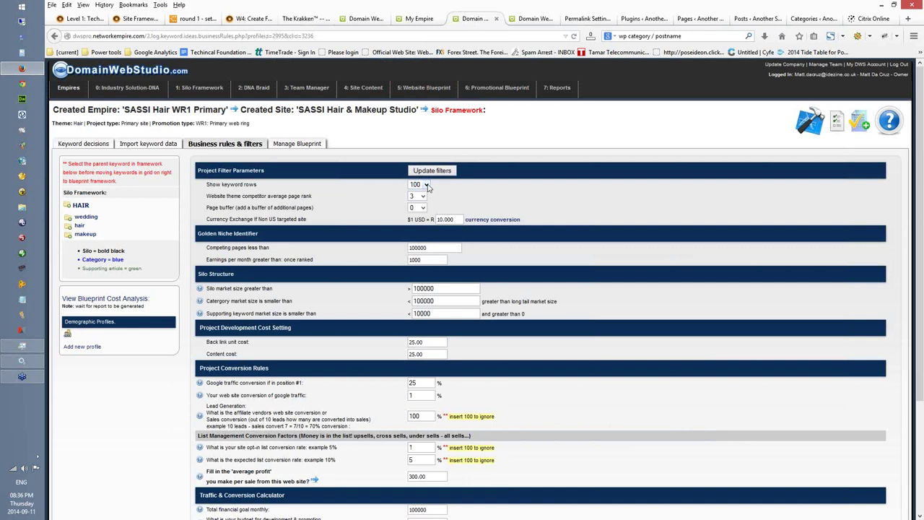
left_click_drag(215, 219, 413, 223)
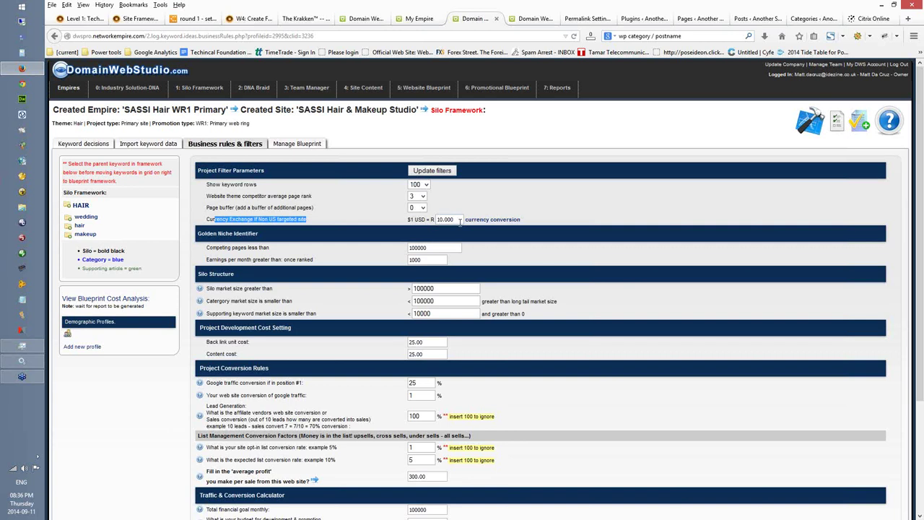
left_click_drag(459, 220, 438, 220)
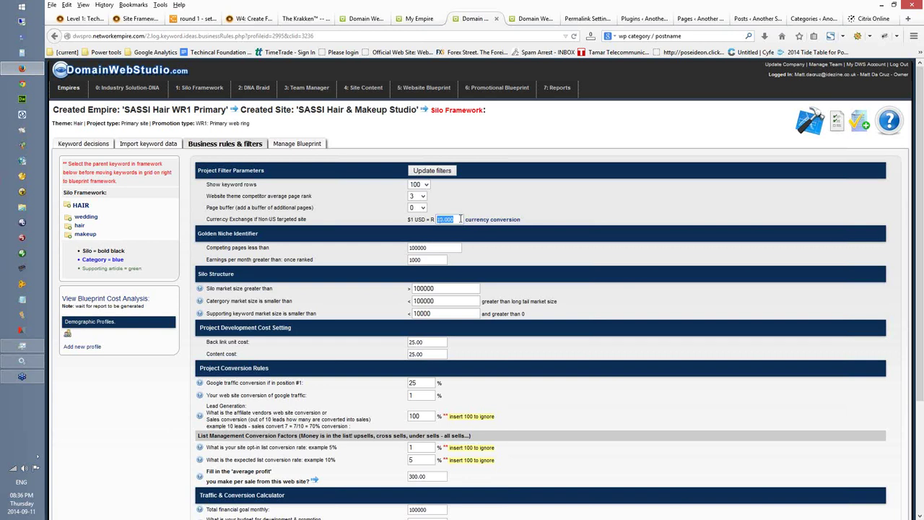
left_click_drag(311, 220, 206, 220)
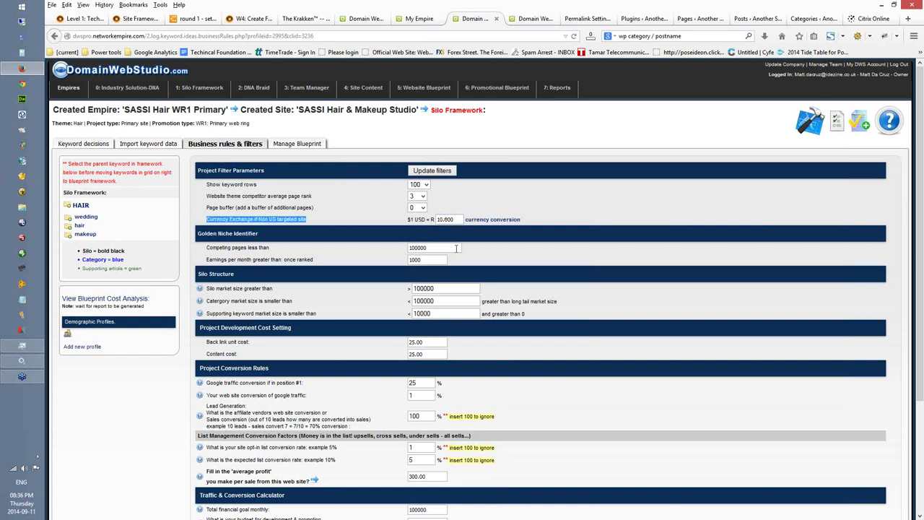
left_click_drag(440, 249, 401, 250)
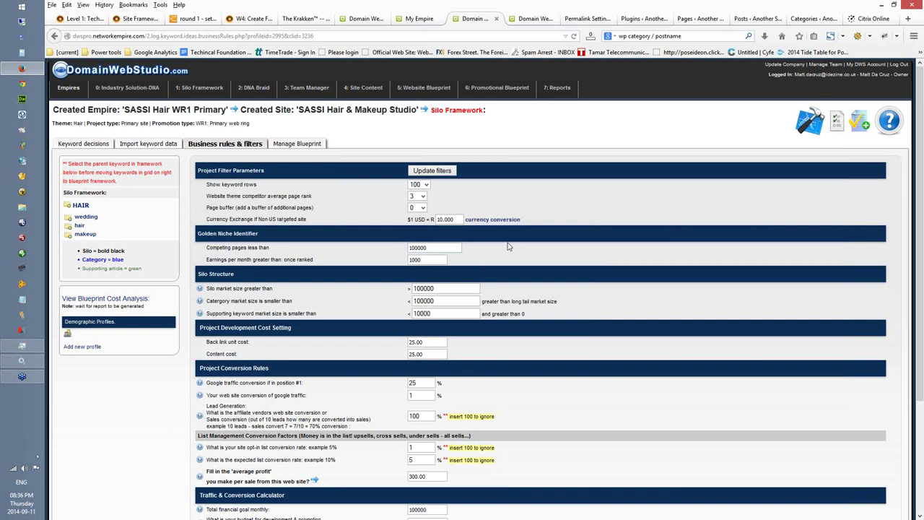
scroll(508, 246, "down", 1)
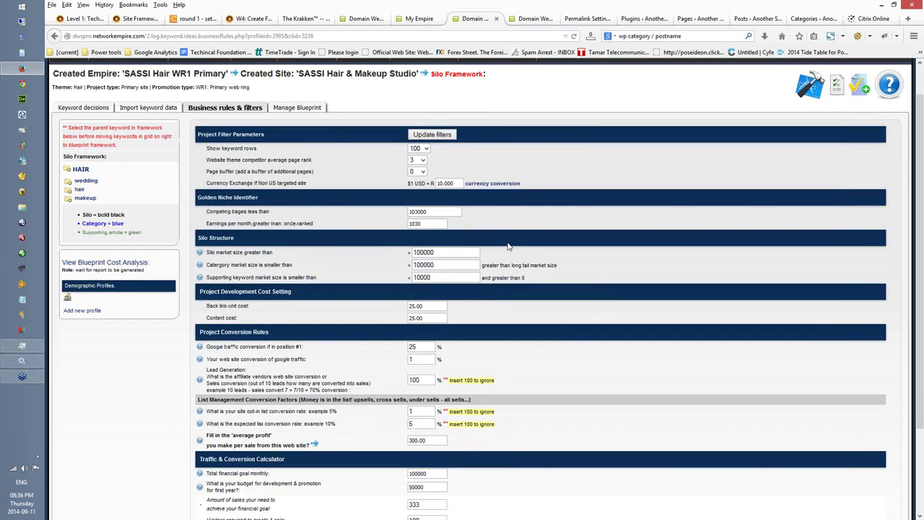
scroll(507, 246, "down", 2)
double_click(409, 137)
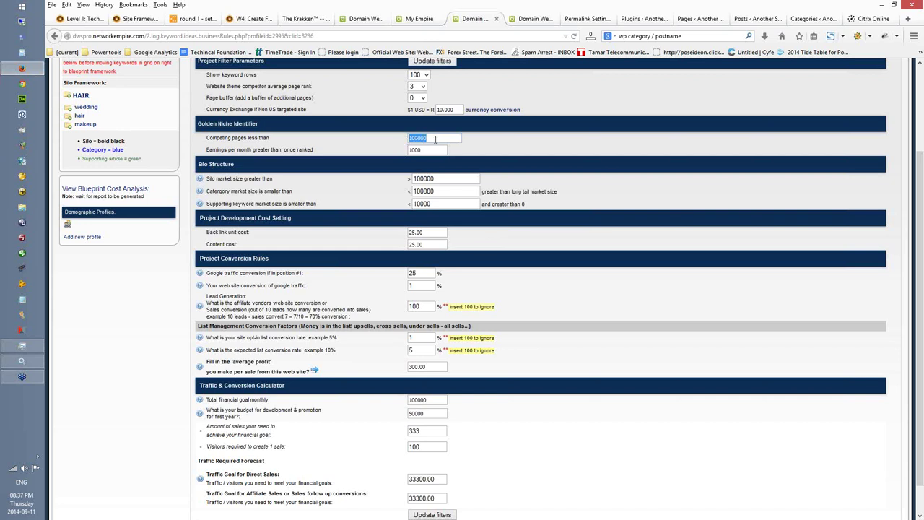
double_click(424, 150)
left_click(611, 165)
scroll(610, 165, "down", 1)
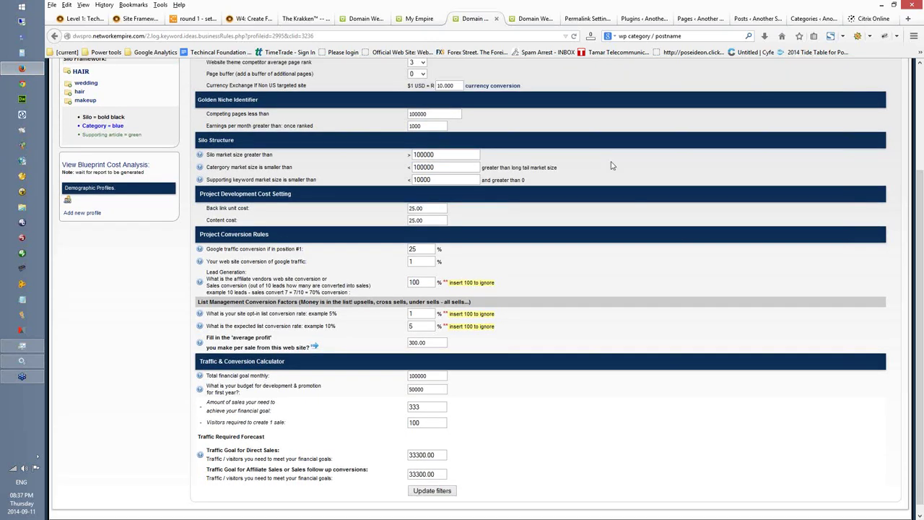
scroll(610, 165, "down", 1)
key("Tab")
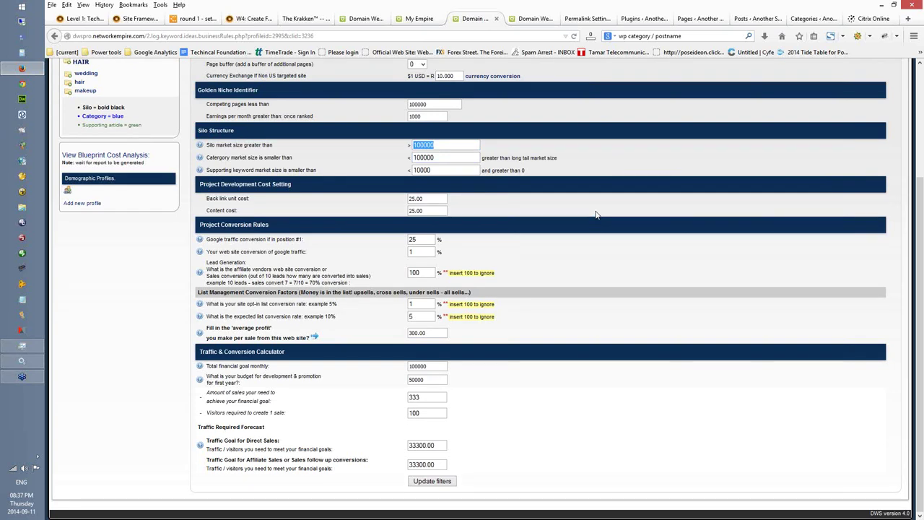
double_click(419, 170)
left_click_drag(445, 146, 410, 157)
left_click(485, 210)
left_click(427, 199)
left_click_drag(431, 210, 405, 210)
scroll(547, 199, "up", 2)
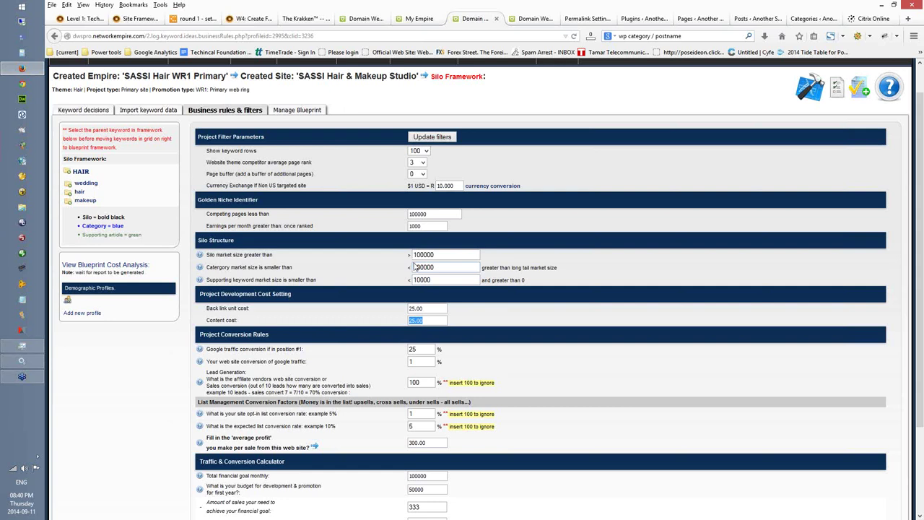
scroll(414, 266, "down", 3)
scroll(414, 266, "down", 1)
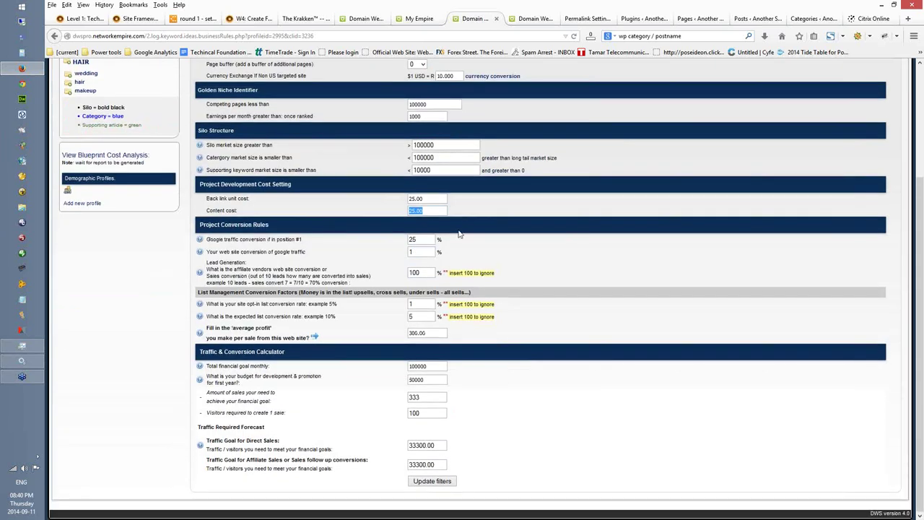
left_click(464, 240)
left_click_drag(200, 289, 298, 291)
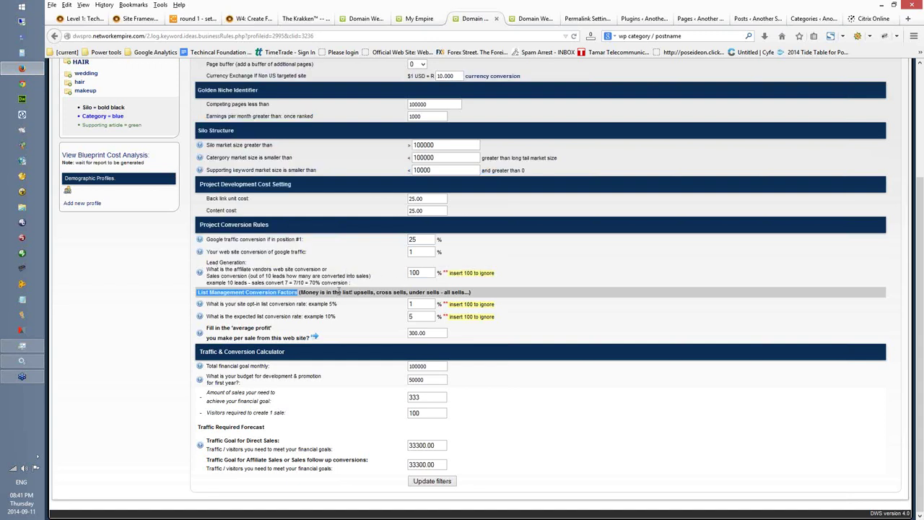
left_click_drag(352, 282, 206, 262)
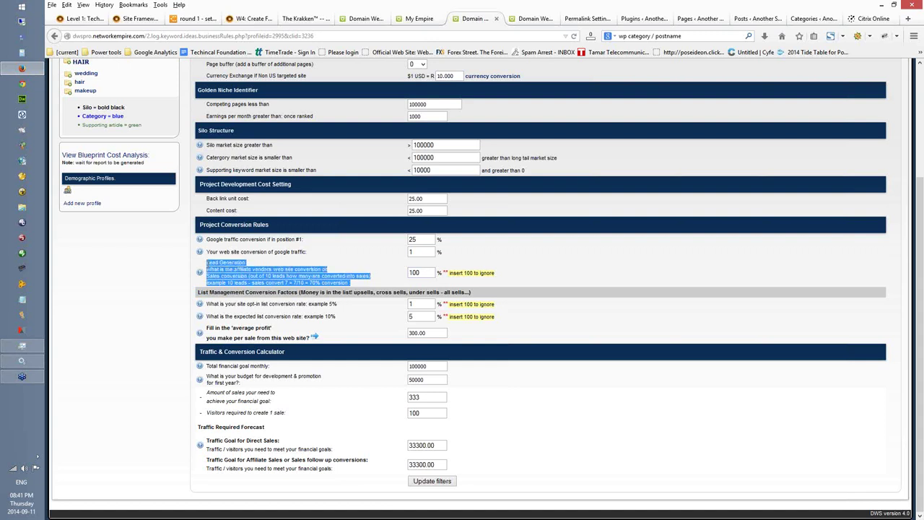
double_click(417, 272)
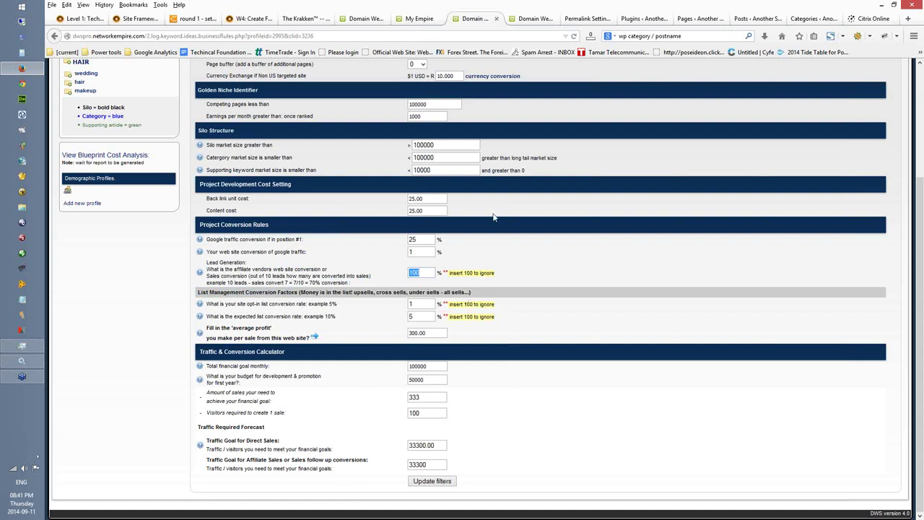
double_click(408, 240)
type("25")
left_click(405, 244)
double_click(419, 239)
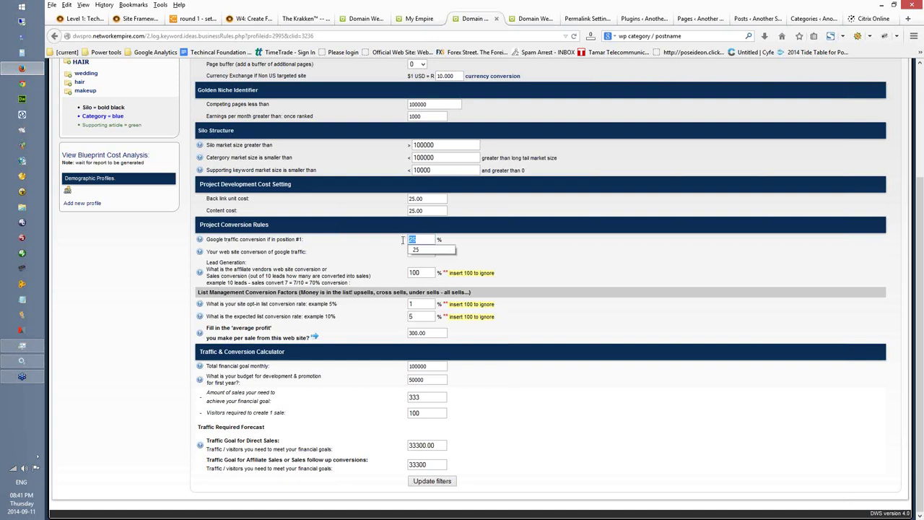
left_click(588, 268)
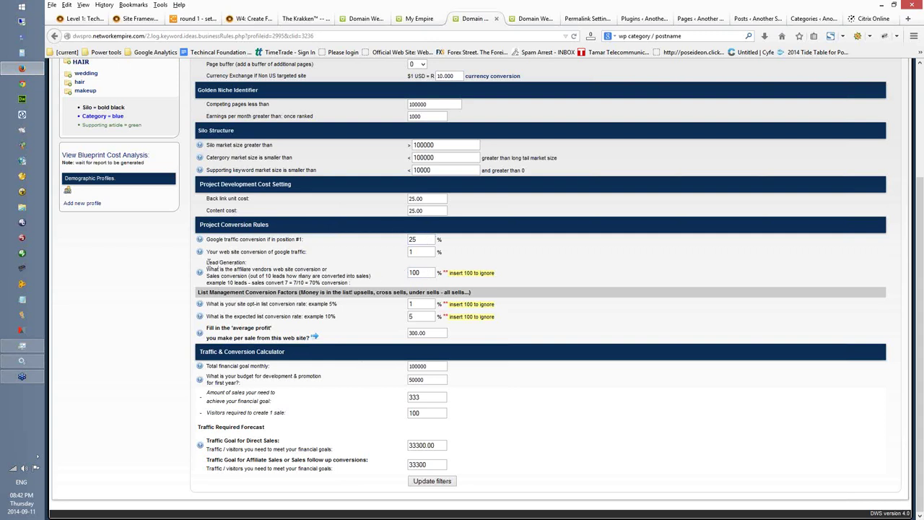
triple_click(241, 263)
left_click_drag(422, 272, 407, 273)
left_click(408, 305)
key("Tab")
left_click_drag(206, 330, 279, 331)
left_click_drag(345, 338, 206, 327)
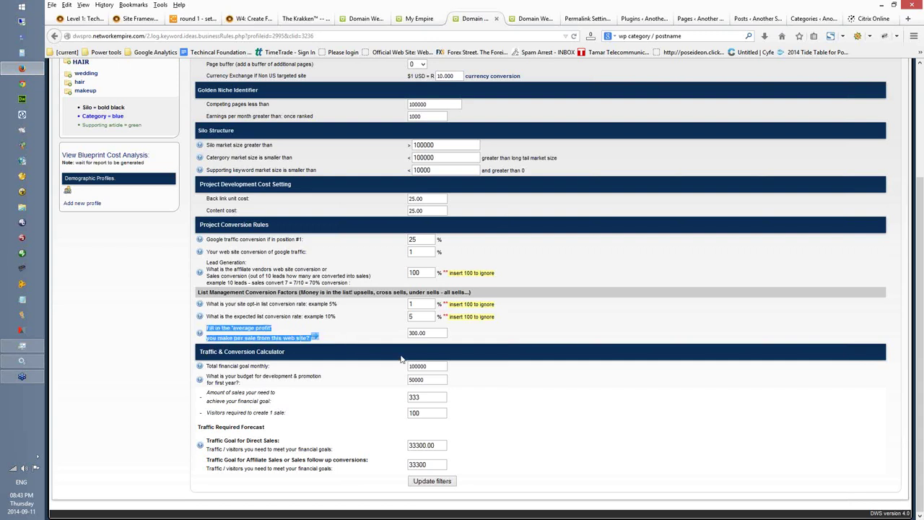
left_click(442, 332)
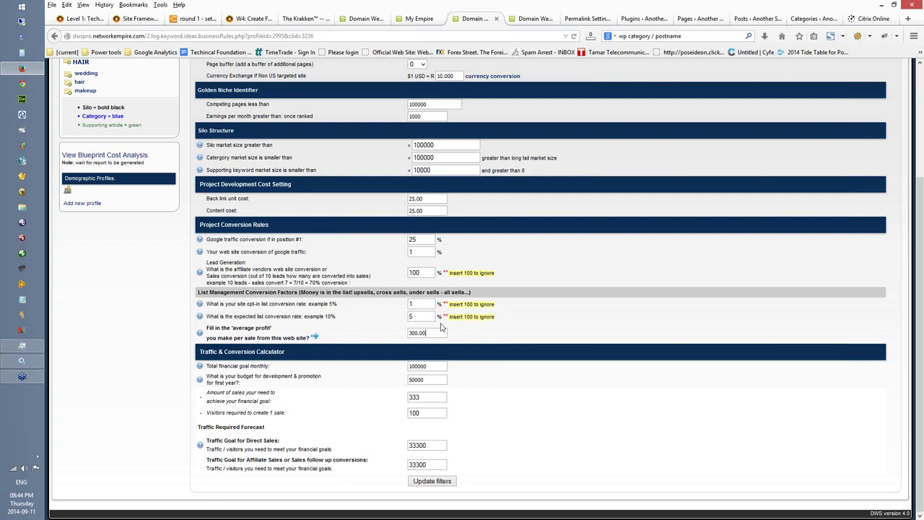
Step: Change the average profit per sale from 300.00 to 1000.00
double_click(424, 333)
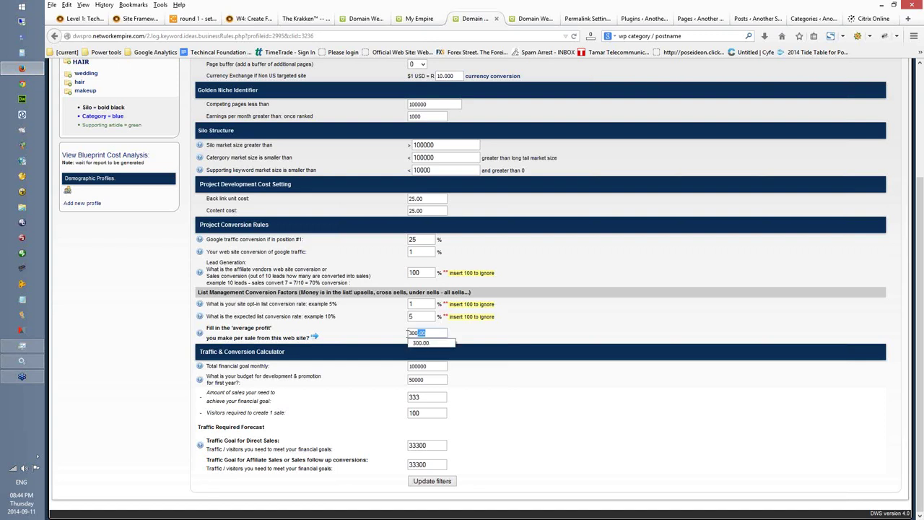
key("Escape")
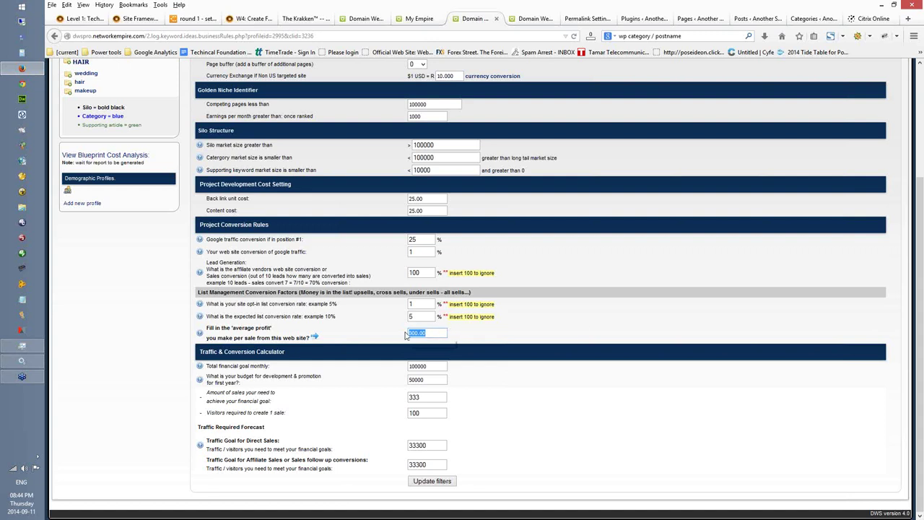
type("1000.00")
Step: Highlight the 100000 monthly financial goal and the 50000 first-year budget
left_click(434, 366)
left_click_drag(439, 366, 395, 369)
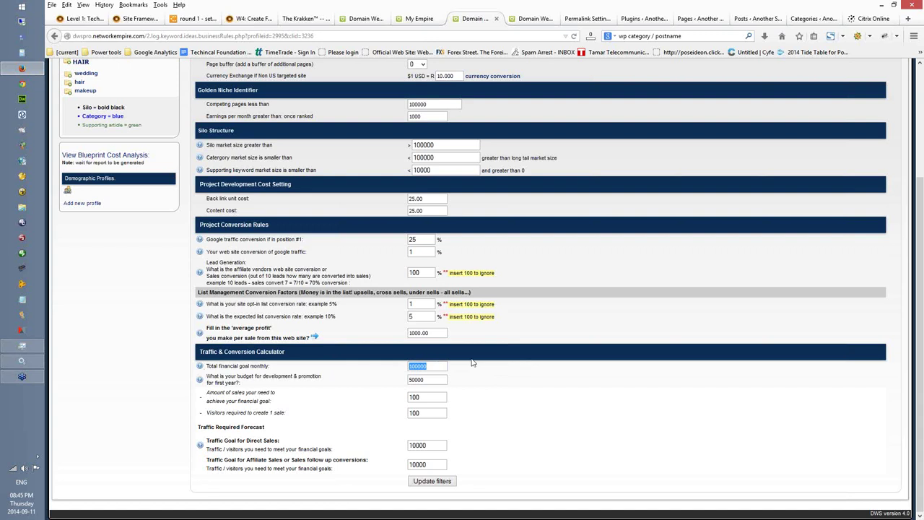
left_click_drag(417, 366, 429, 366)
double_click(426, 378)
Step: Review the 100 sales needed, 100 visitors per sale, 1% conversion and 10000 direct traffic goal
left_click(289, 391)
left_click(432, 396)
left_click_drag(426, 396, 399, 397)
left_click_drag(428, 412, 408, 412)
left_click(424, 413)
left_click_drag(414, 251, 409, 251)
double_click(433, 445)
Step: Set the affiliate lead generation conversion to 30% and check the 33333 affiliate traffic goal
double_click(425, 271)
type("50")
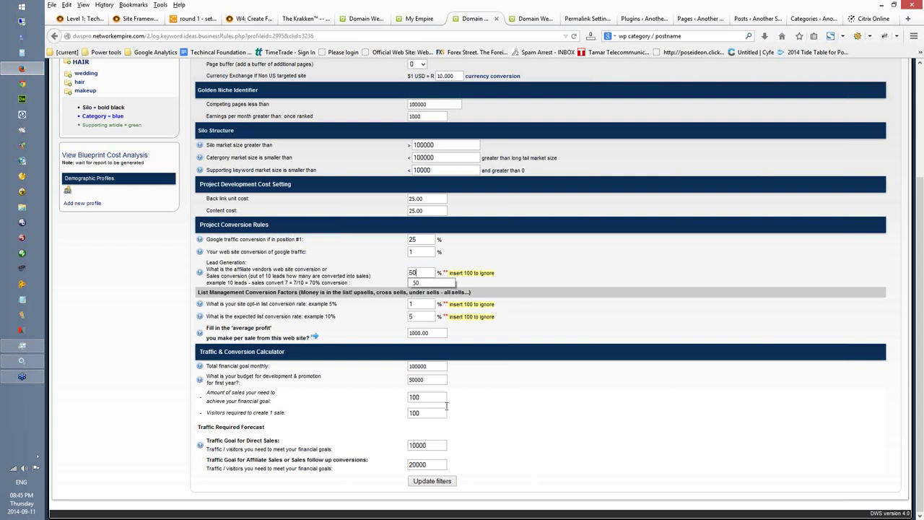
left_click(423, 284)
double_click(419, 272)
type("30")
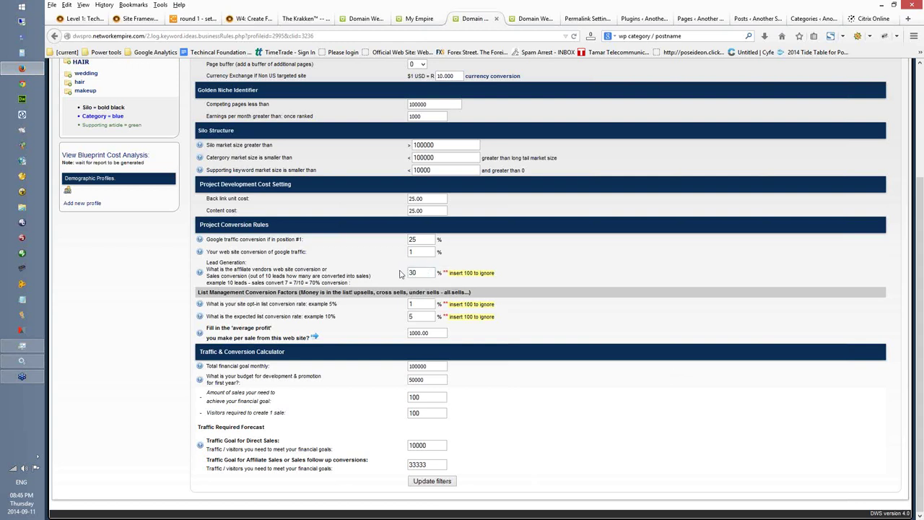
double_click(427, 464)
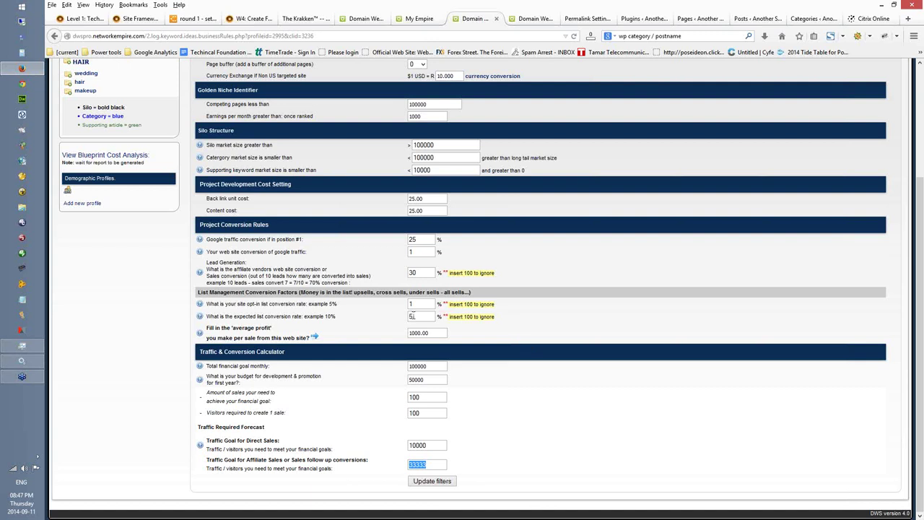
Step: Change the affiliate vendor conversion rate from 30 to 100 and update the business-rule filters
left_click_drag(422, 273, 397, 277)
type("100")
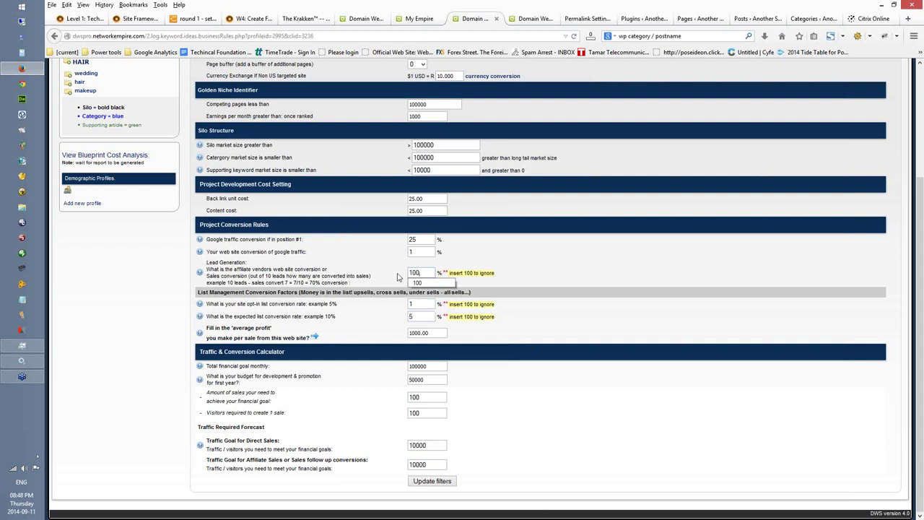
left_click(626, 214)
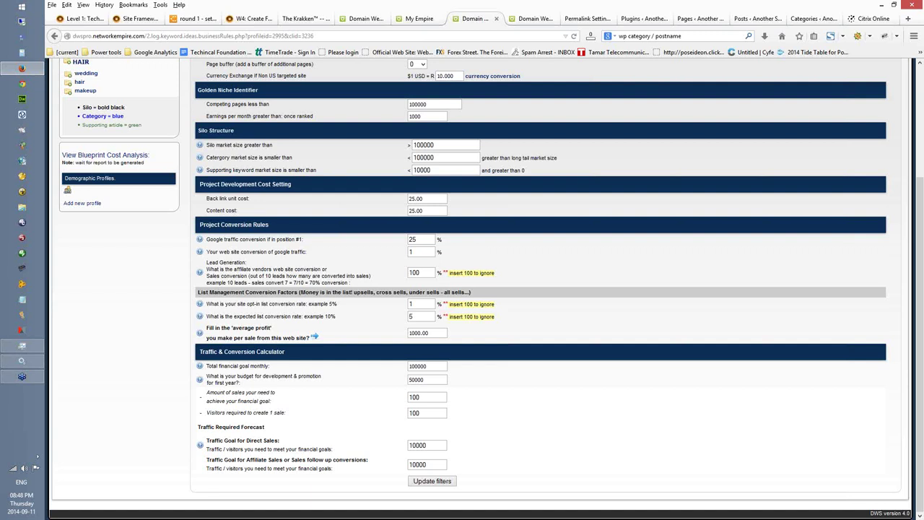
left_click(430, 482)
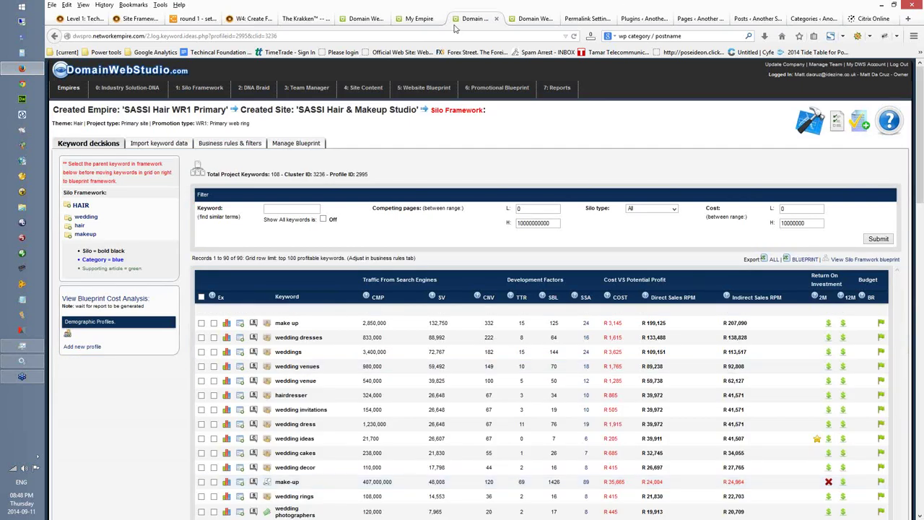
Step: Go to the Import keyword data page and show the keyword source format choices
left_click(148, 144)
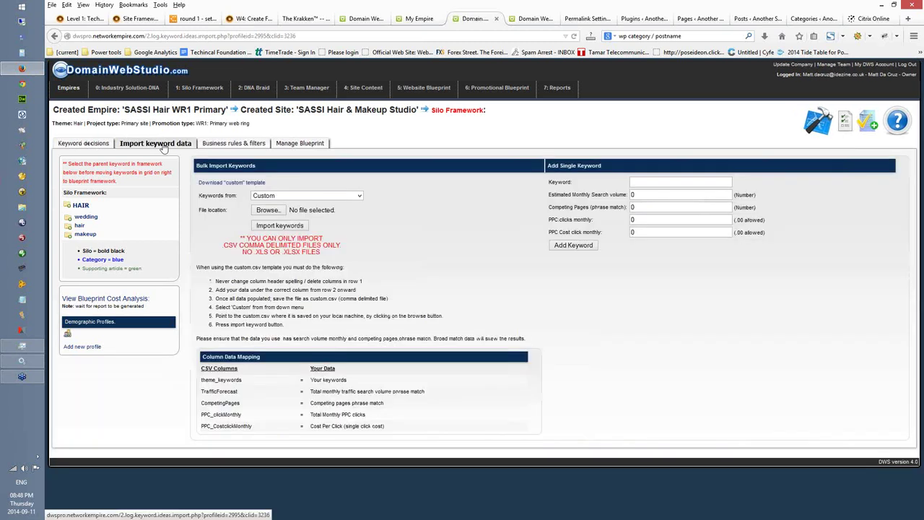
left_click(303, 195)
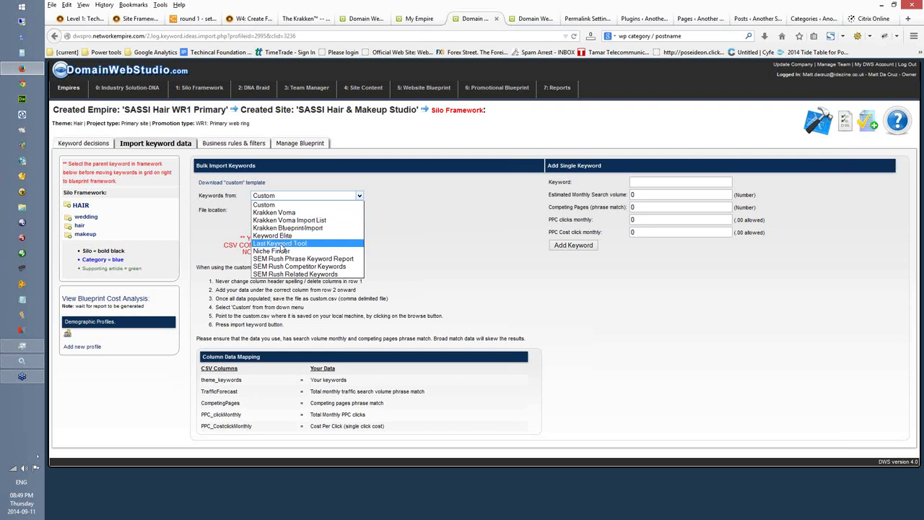
Step: Try Last Keyword Tool, then Krakken Voma as the keyword source, then return to Keyword decisions
left_click(280, 244)
left_click(309, 202)
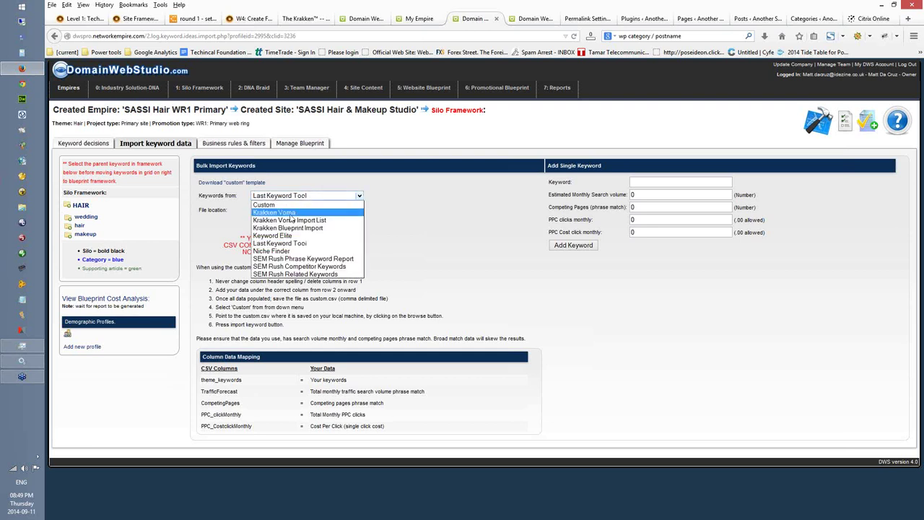
left_click(289, 213)
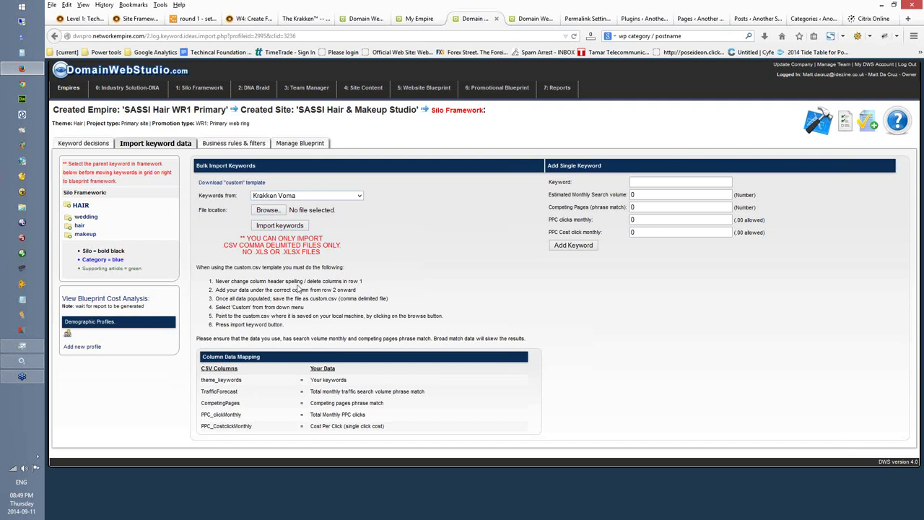
left_click(68, 142)
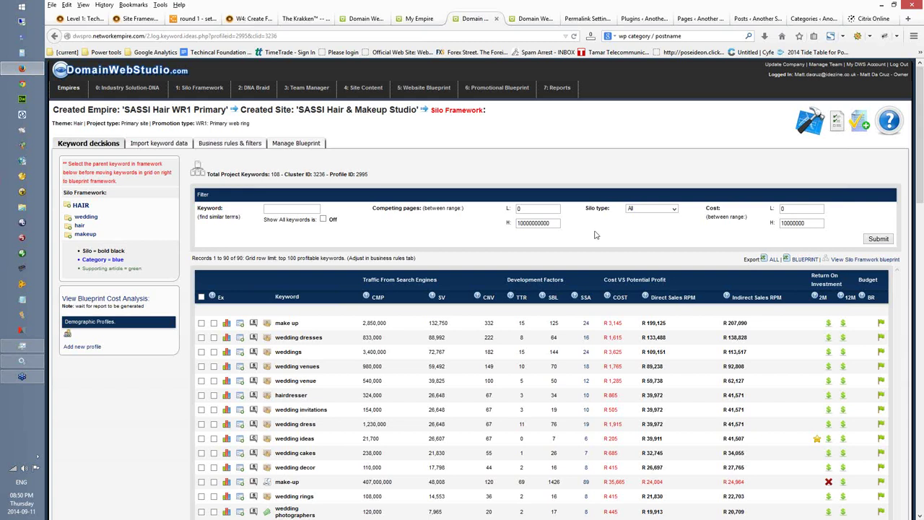
Step: Review the keyword table and open the detailed analysis for 'make up'
scroll(595, 234, "down", 3)
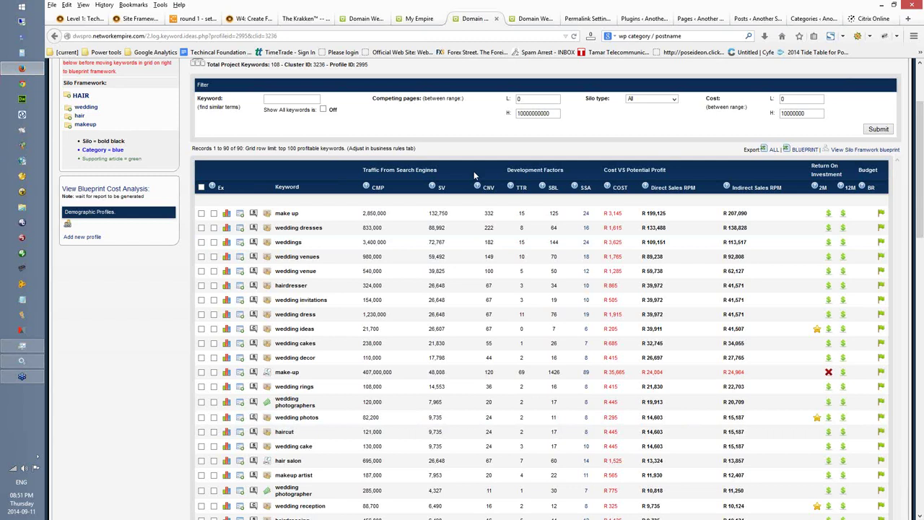
scroll(474, 175, "up", 2)
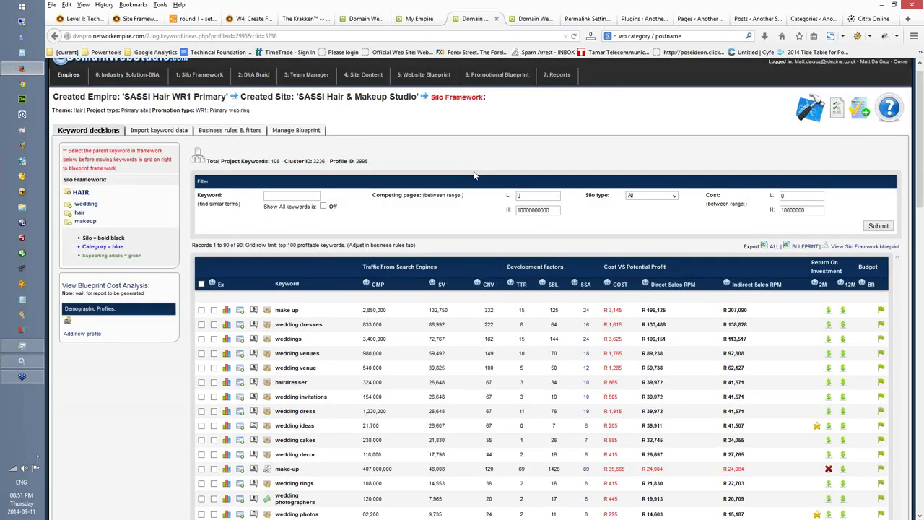
scroll(475, 175, "up", 1)
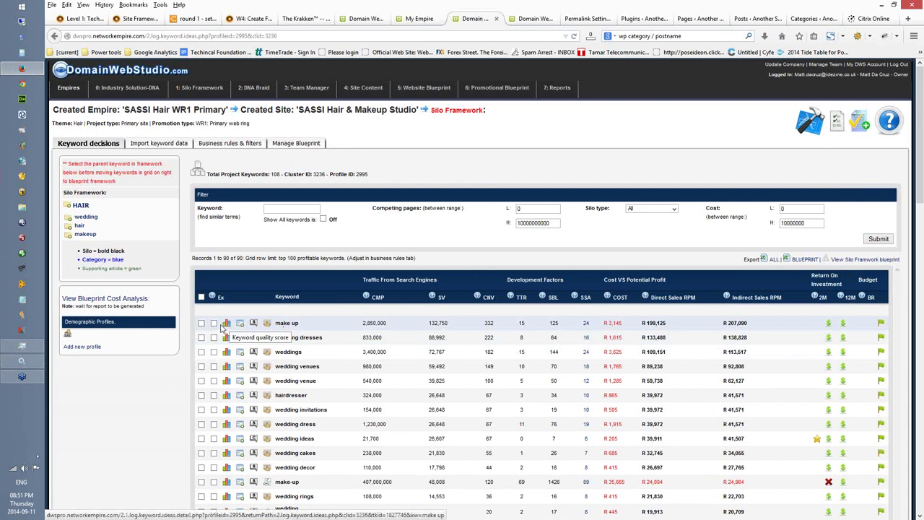
left_click(239, 327)
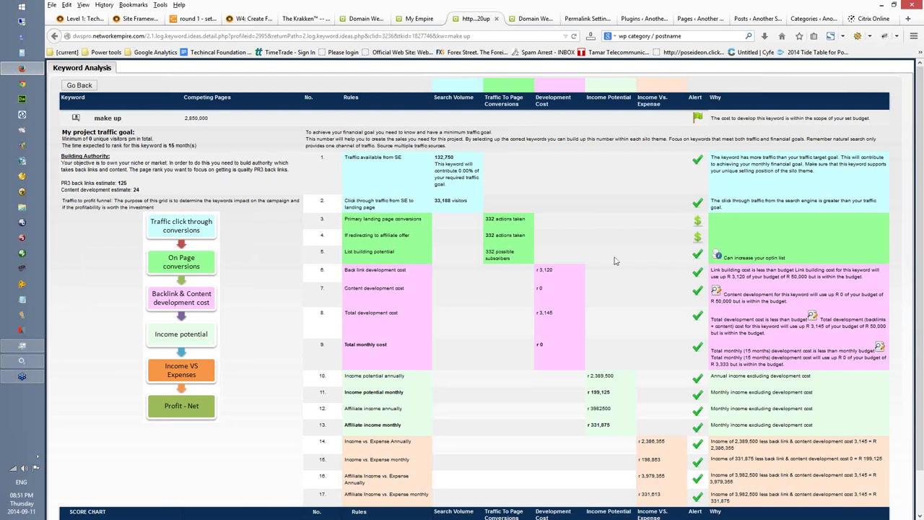
scroll(614, 260, "down", 1)
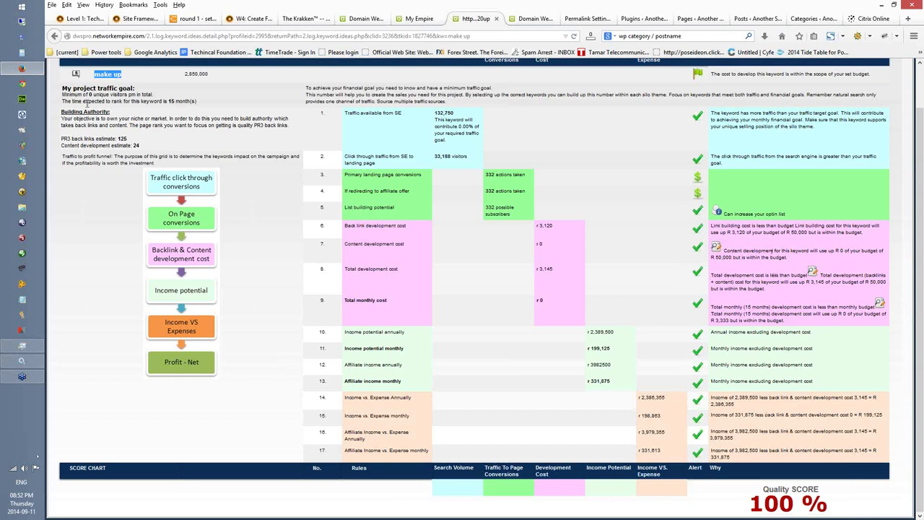
left_click(53, 37)
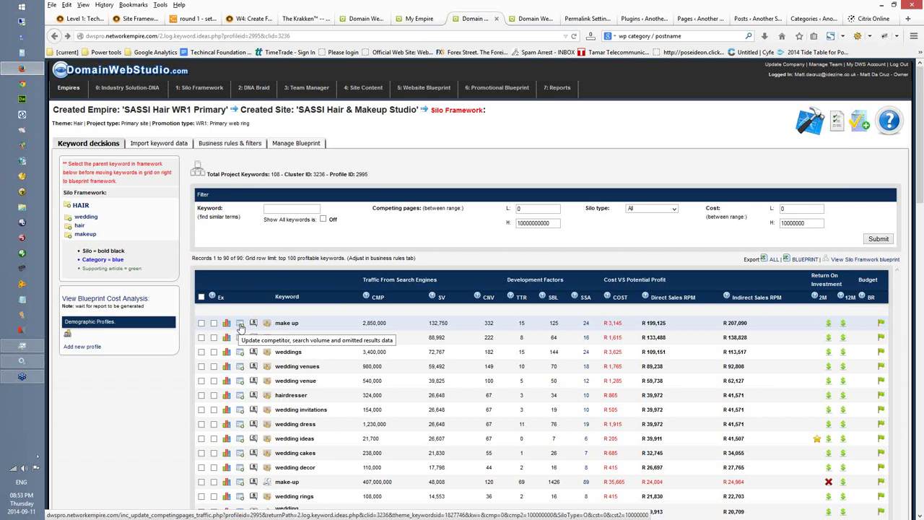
double_click(441, 297)
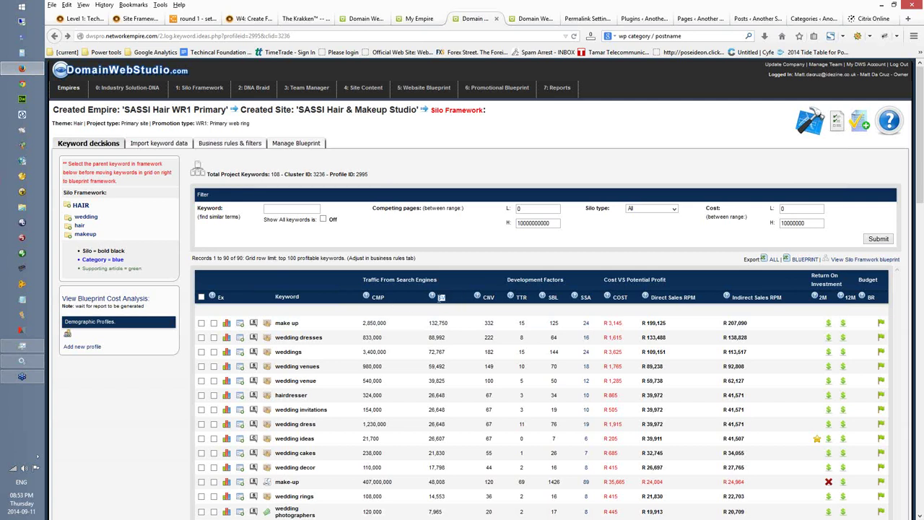
left_click_drag(428, 323, 450, 325)
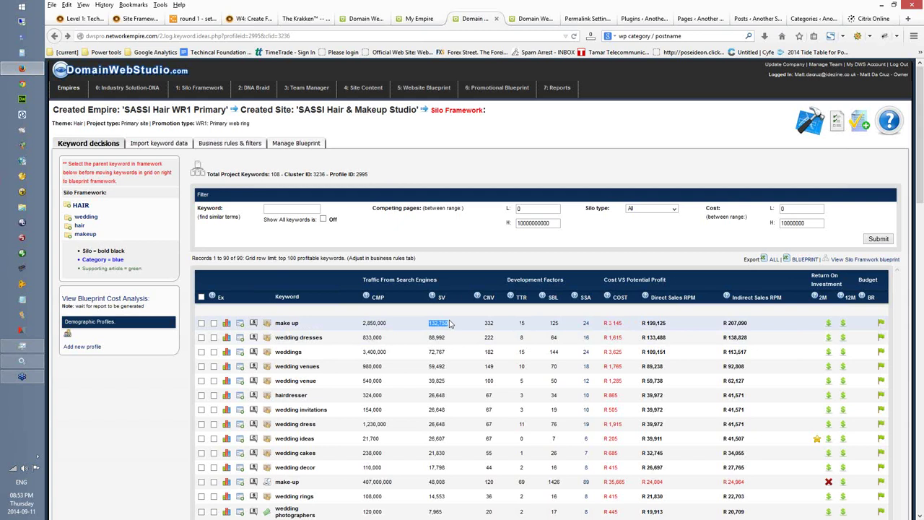
double_click(490, 297)
left_click_drag(499, 324, 482, 324)
double_click(488, 322)
left_click_drag(301, 325, 275, 324)
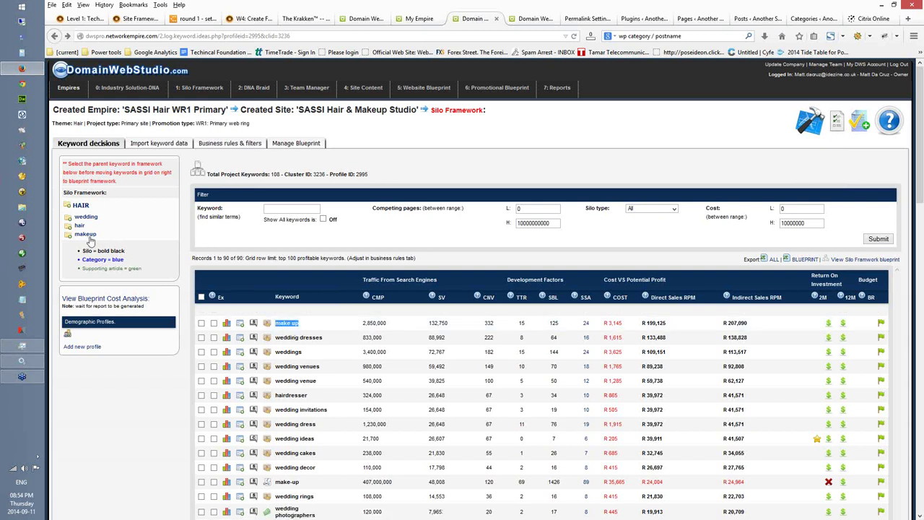
mouse_move(88, 239)
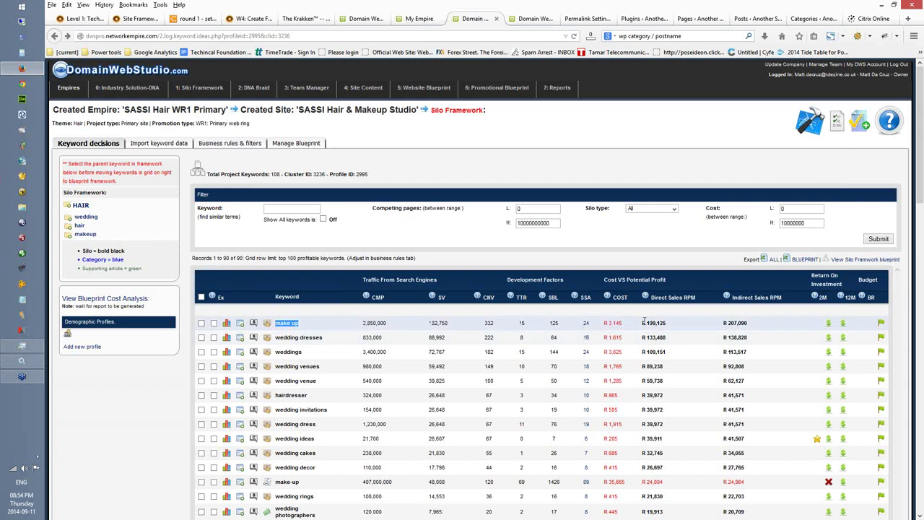
left_click_drag(754, 327, 631, 326)
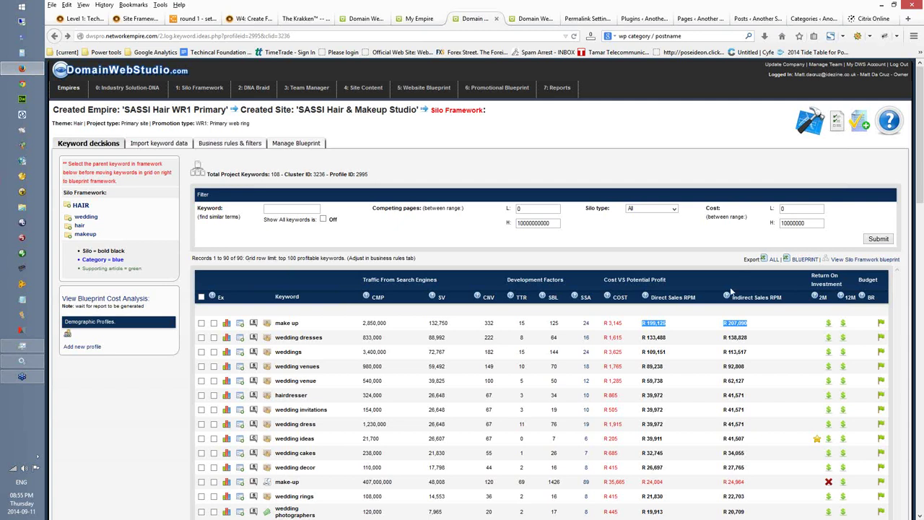
left_click(779, 329)
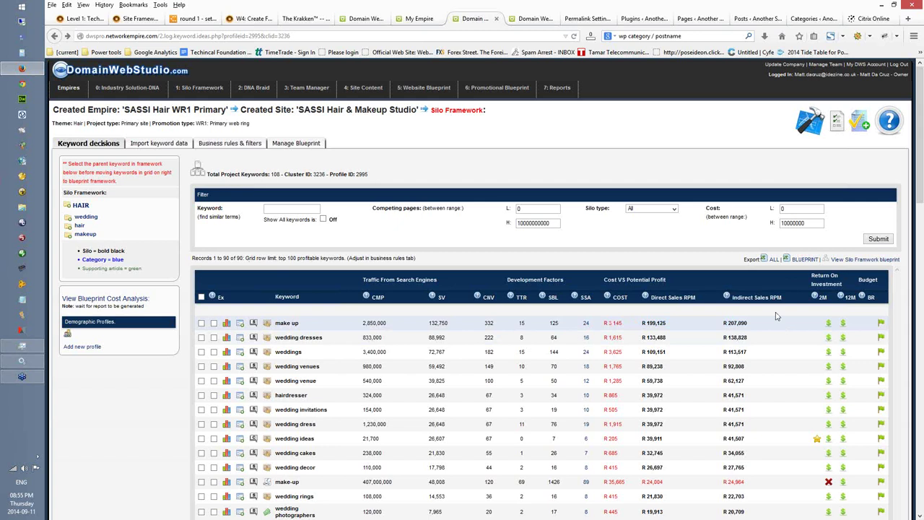
double_click(521, 323)
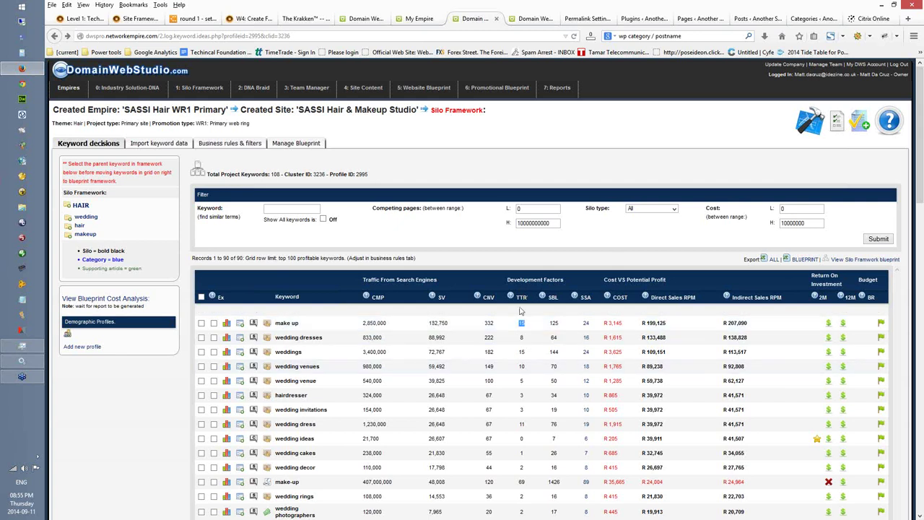
left_click(529, 326)
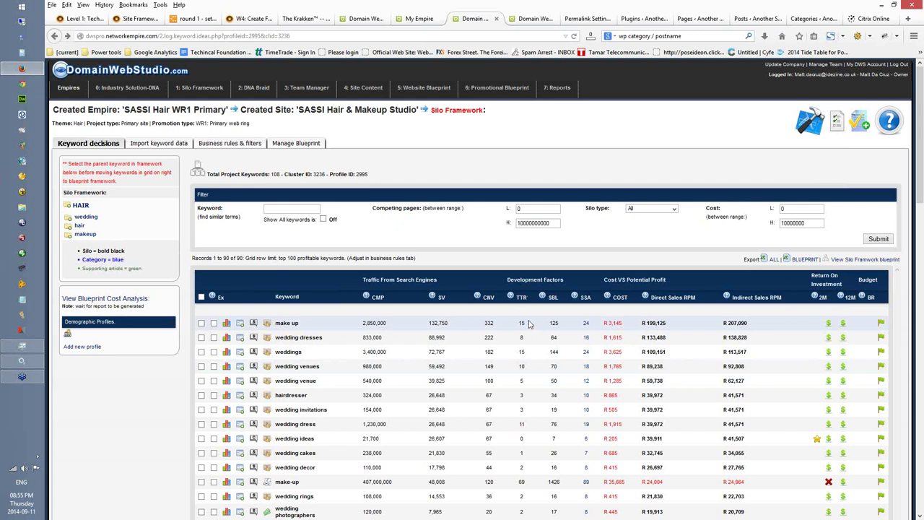
double_click(551, 323)
left_click(562, 329)
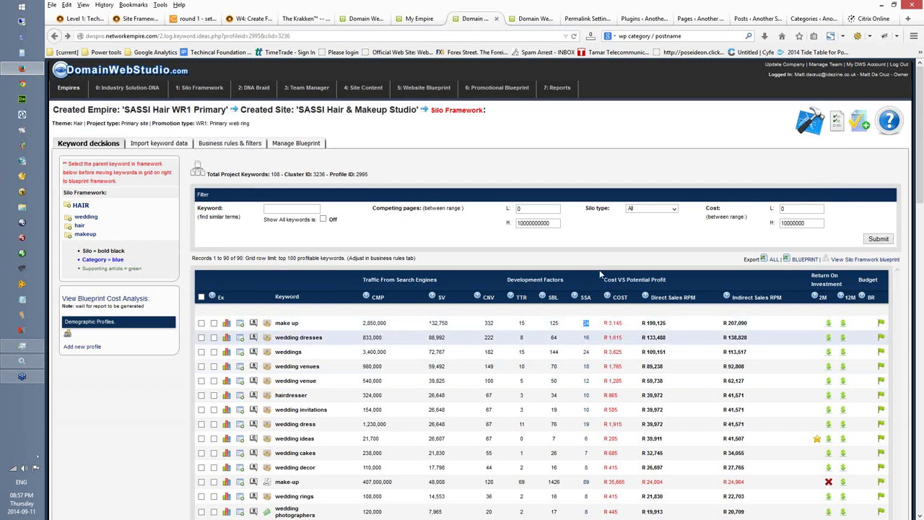
left_click(593, 327)
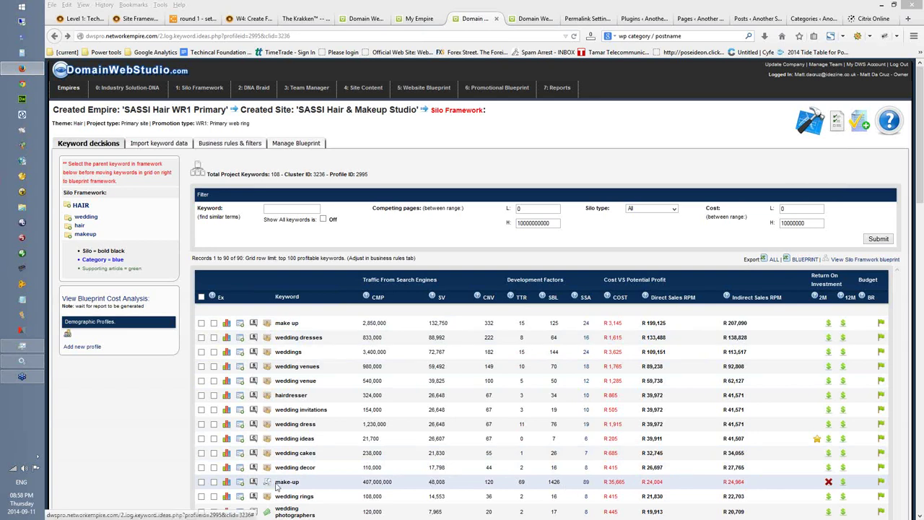
left_click_drag(273, 481, 306, 483)
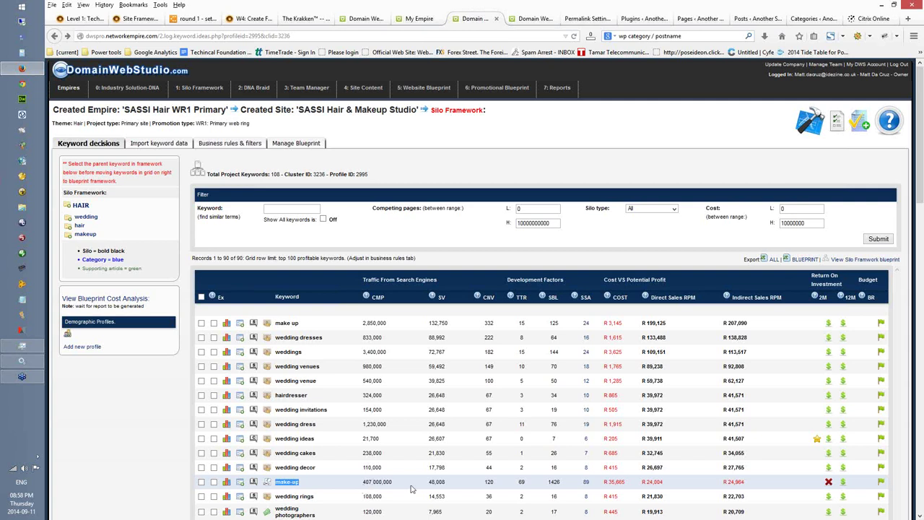
double_click(553, 481)
left_click_drag(306, 484, 275, 485)
left_click(818, 440)
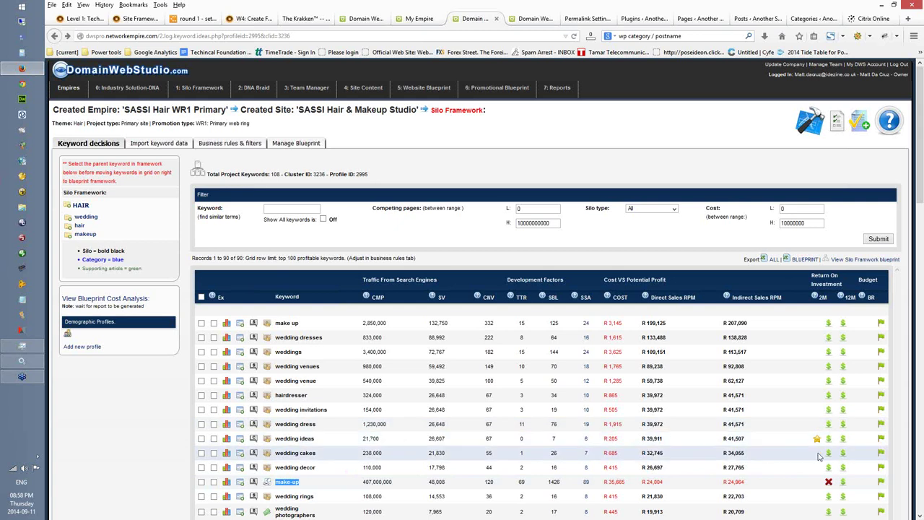
double_click(439, 437)
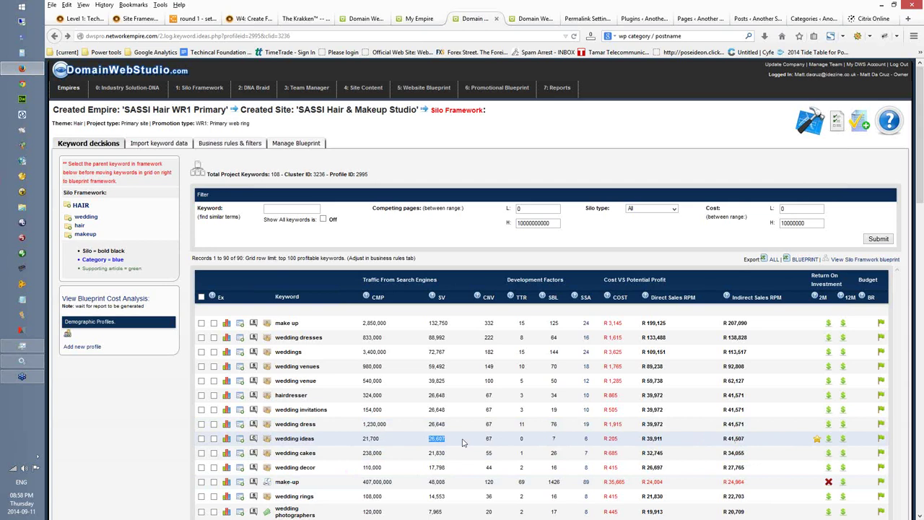
Step: Star wedding ideas as a 2M niche and highlight make up's SSA 24 and R 3,145 cost
left_click(814, 439)
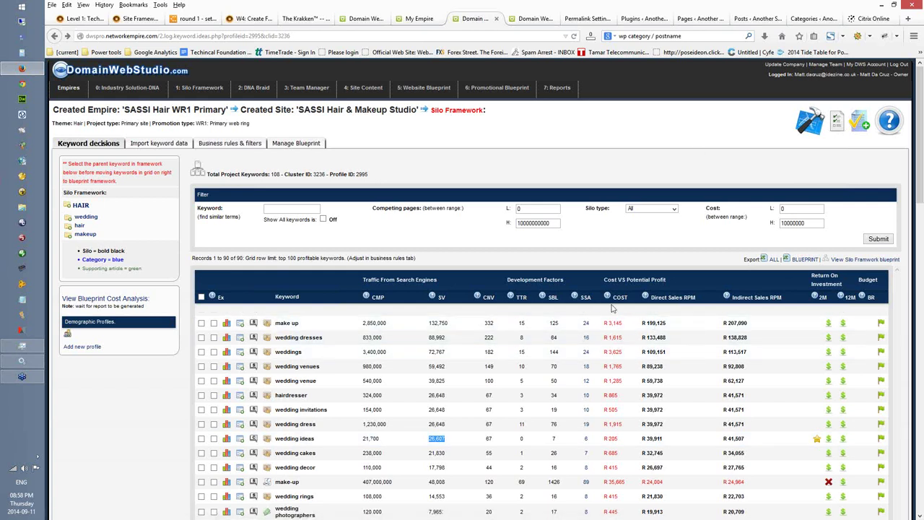
left_click_drag(624, 323, 603, 323)
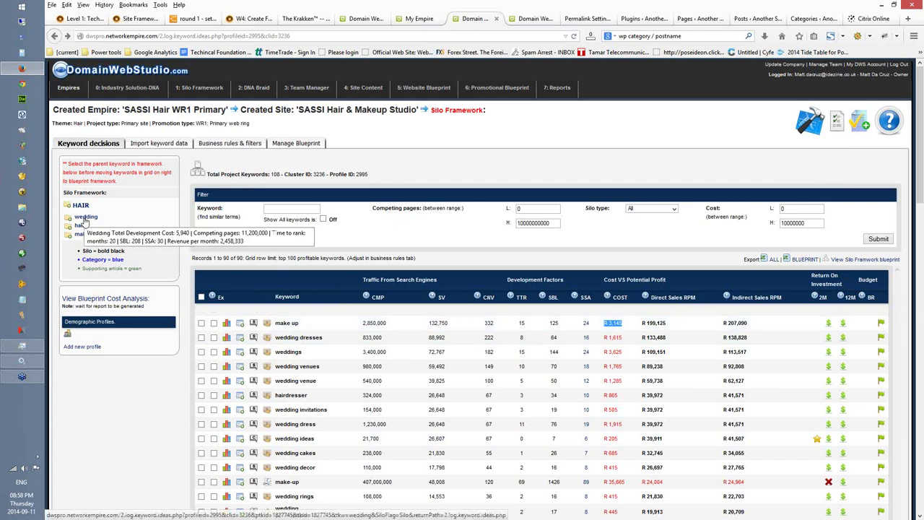
double_click(586, 323)
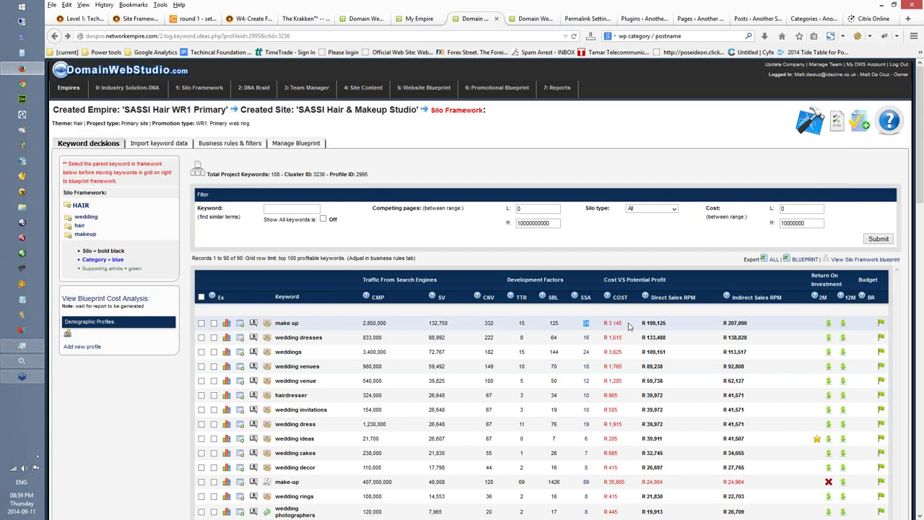
left_click_drag(624, 325, 601, 327)
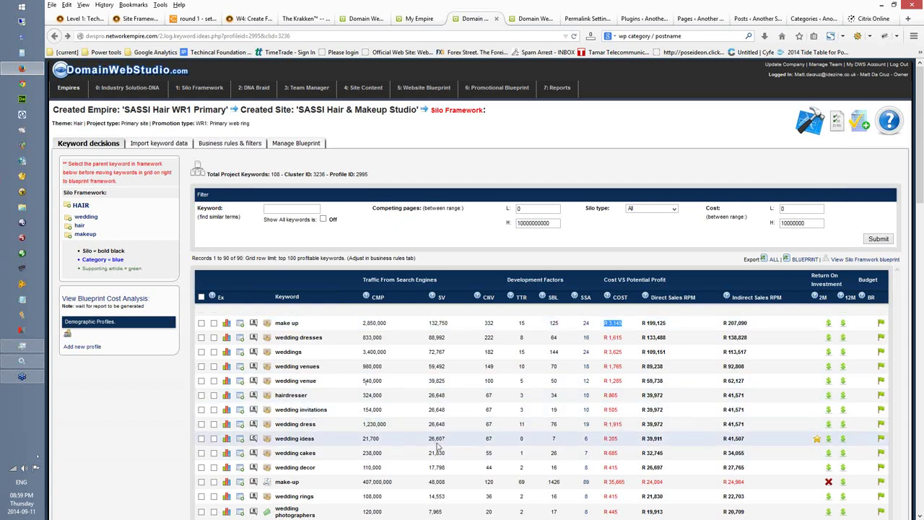
left_click(387, 443)
left_click_drag(380, 441, 359, 443)
left_click(364, 442)
left_click_drag(363, 442, 384, 442)
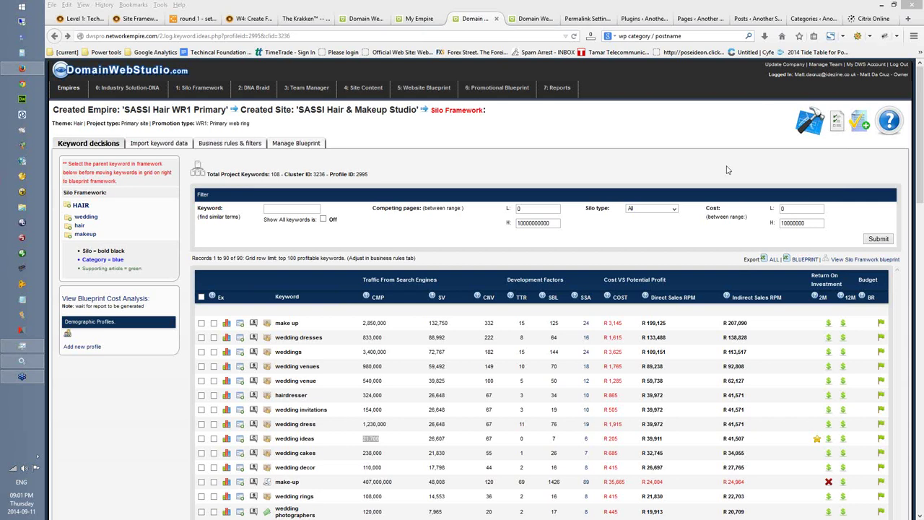
triple_click(754, 325)
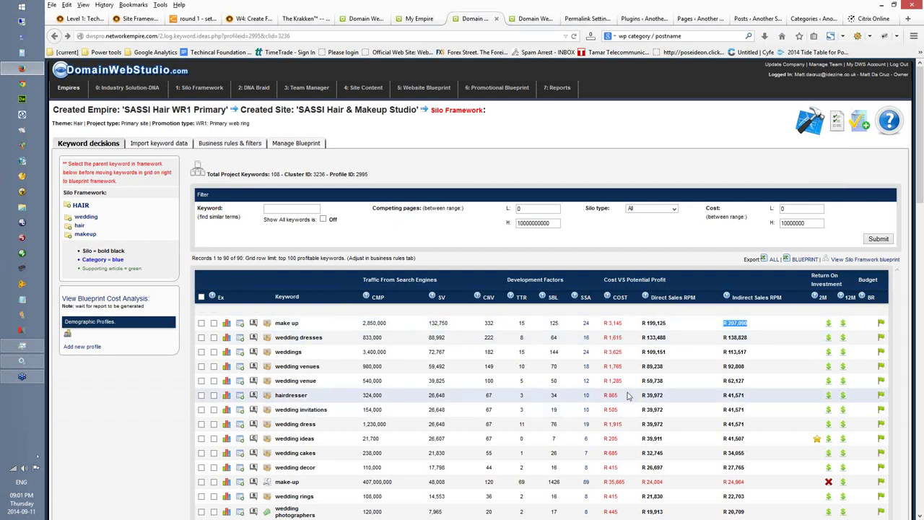
scroll(627, 396, "down", 2)
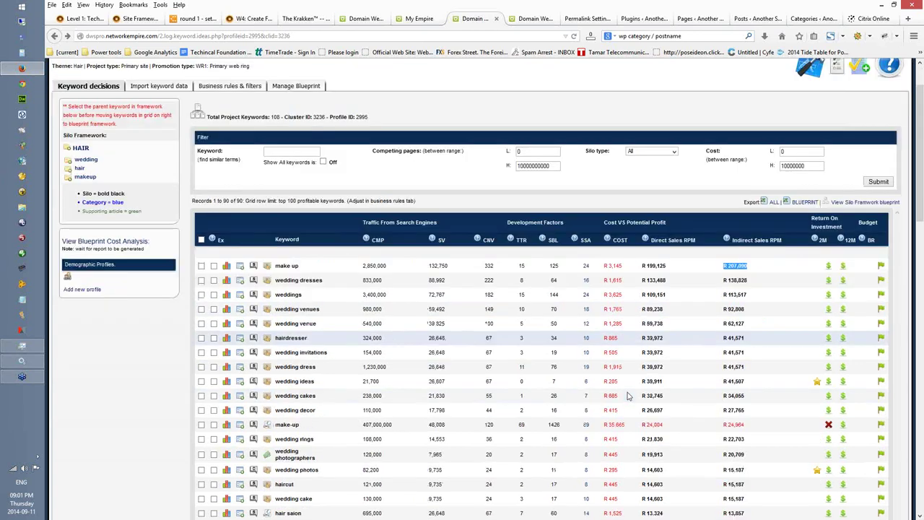
scroll(627, 396, "down", 2)
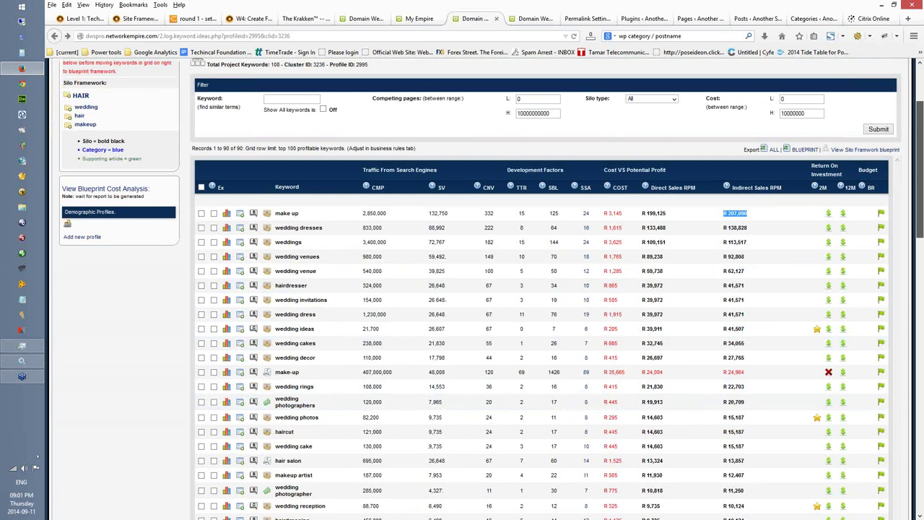
scroll(545, 288, "down", 10)
scroll(571, 409, "down", 5)
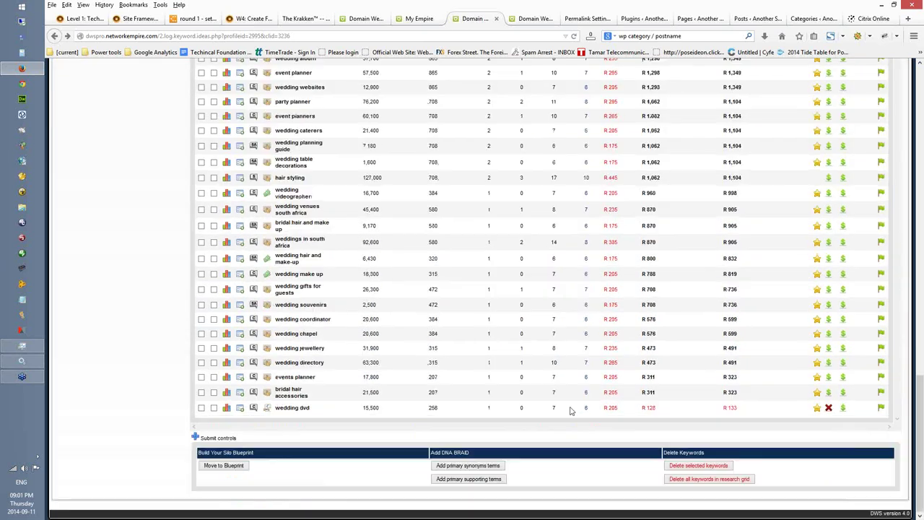
scroll(571, 408, "up", 20)
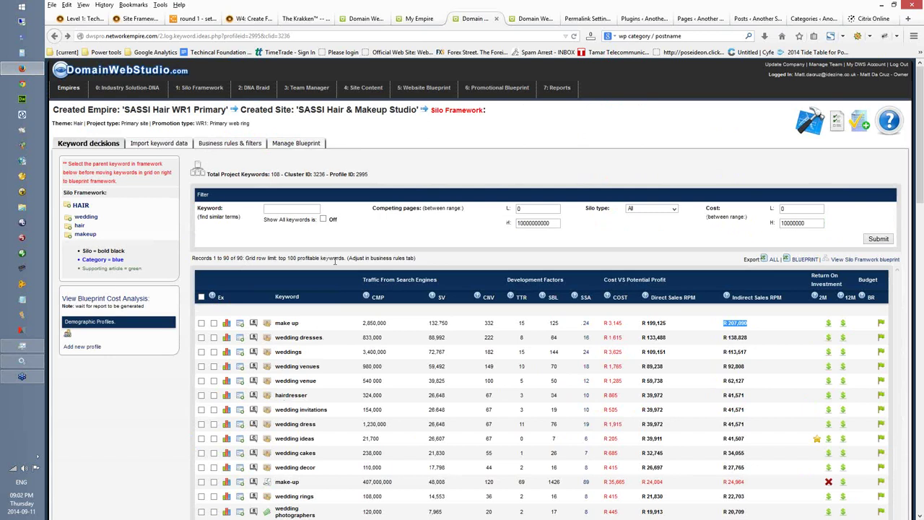
scroll(335, 263, "down", 1)
scroll(336, 264, "down", 20)
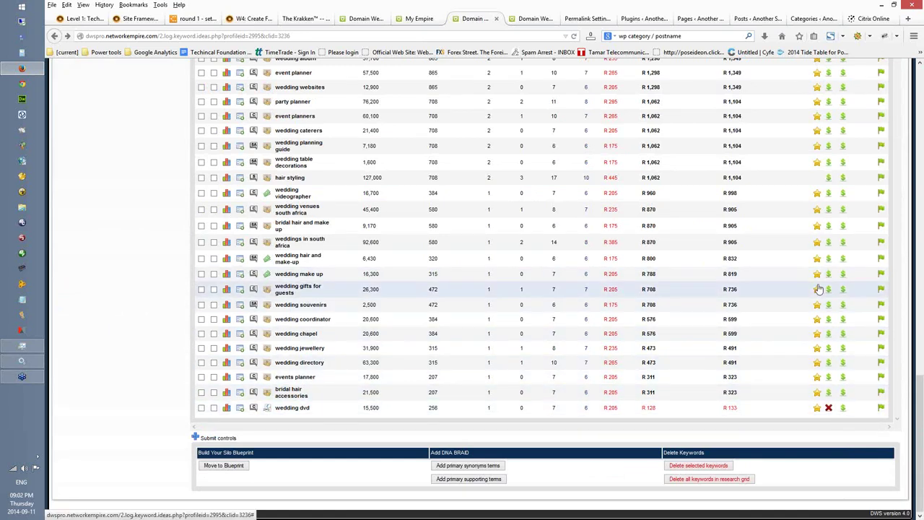
scroll(818, 288, "up", 1)
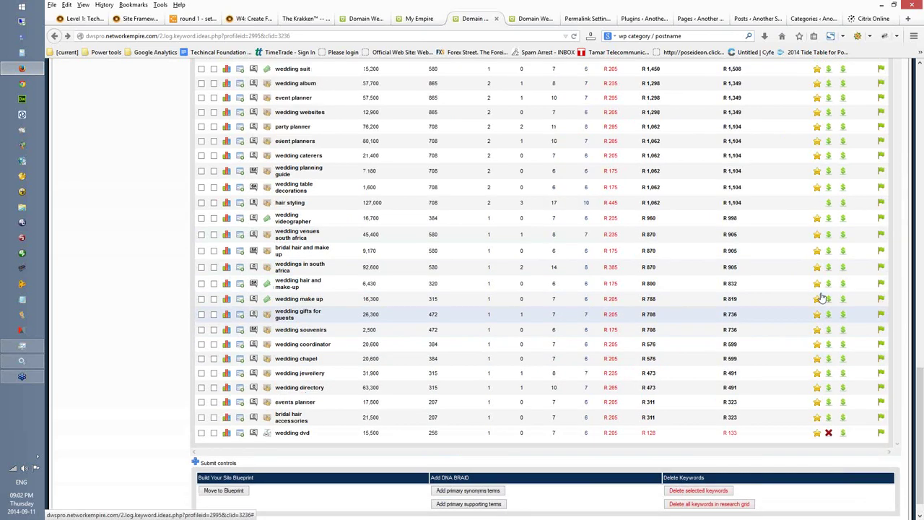
scroll(820, 298, "up", 10)
scroll(821, 298, "down", 2)
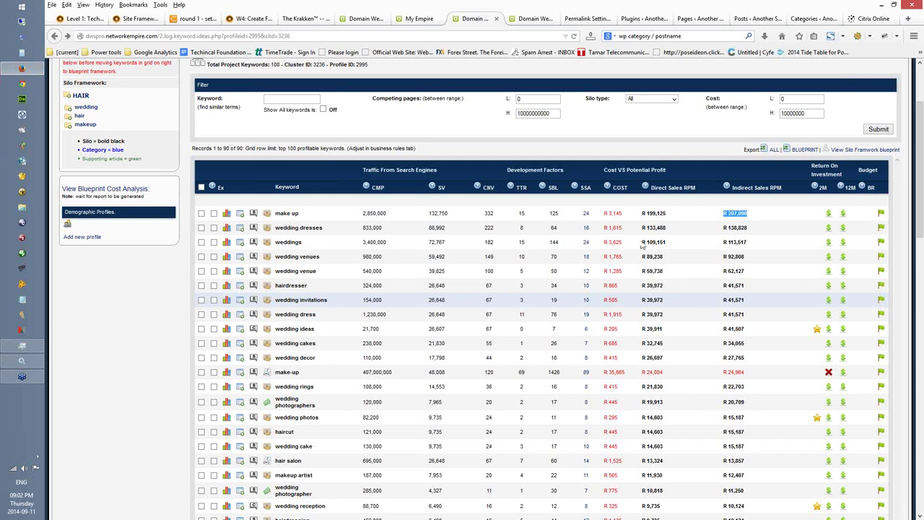
scroll(642, 242, "up", 3)
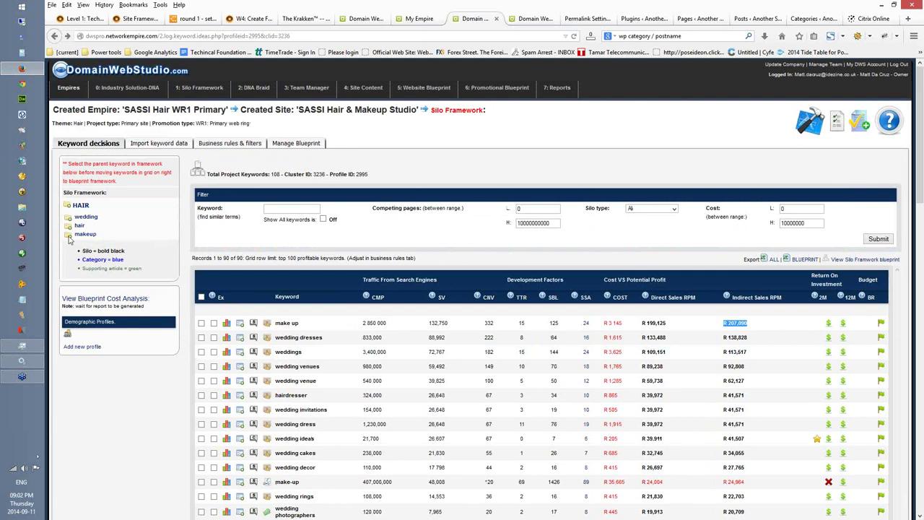
Step: Expand the makeup, hair and wedding silo folders and review their keyword articles
left_click(68, 235)
left_click(68, 225)
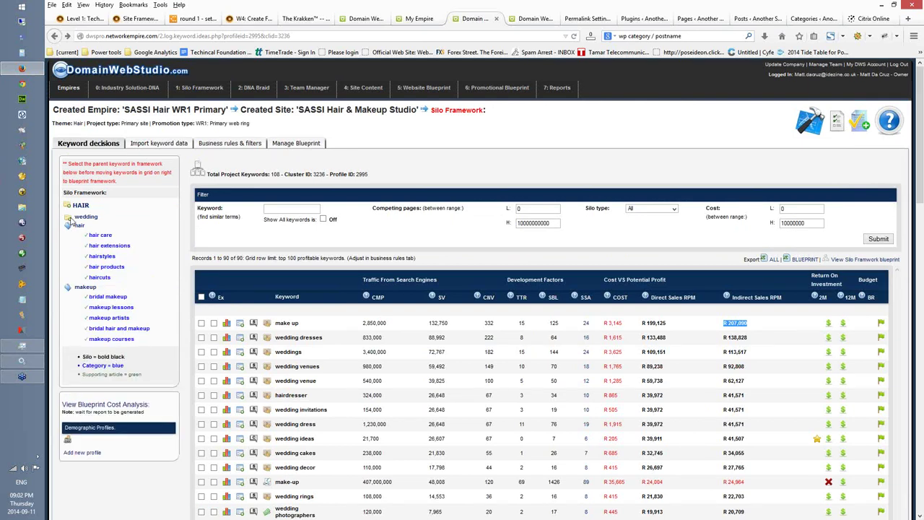
left_click(68, 217)
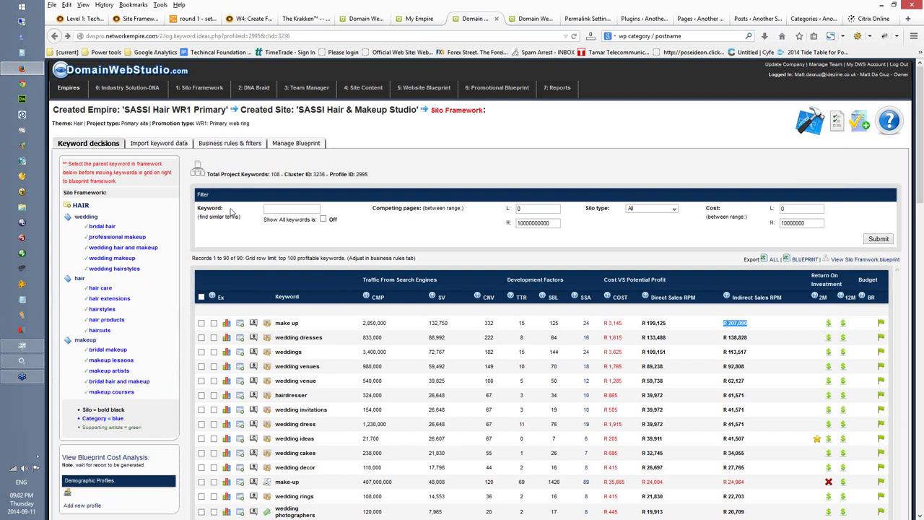
scroll(231, 211, "down", 2)
scroll(231, 211, "up", 1)
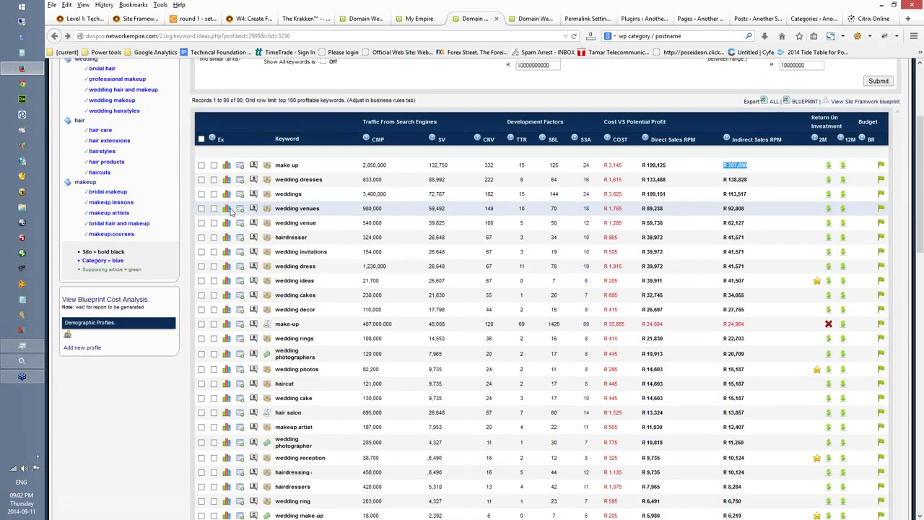
scroll(232, 209, "up", 1)
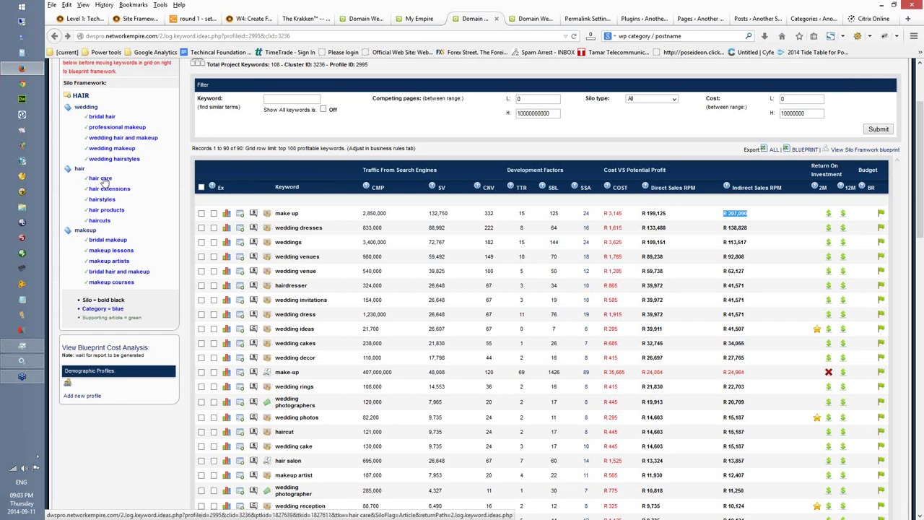
mouse_move(103, 182)
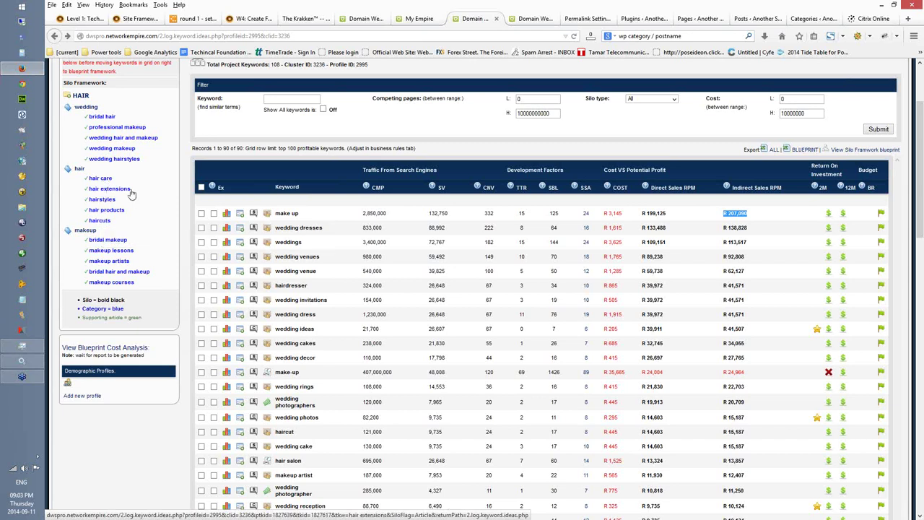
mouse_move(131, 193)
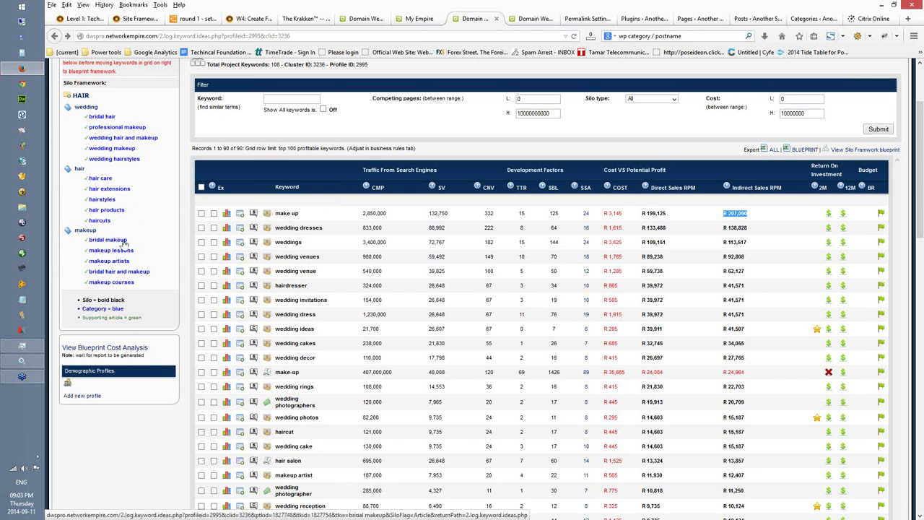
mouse_move(106, 225)
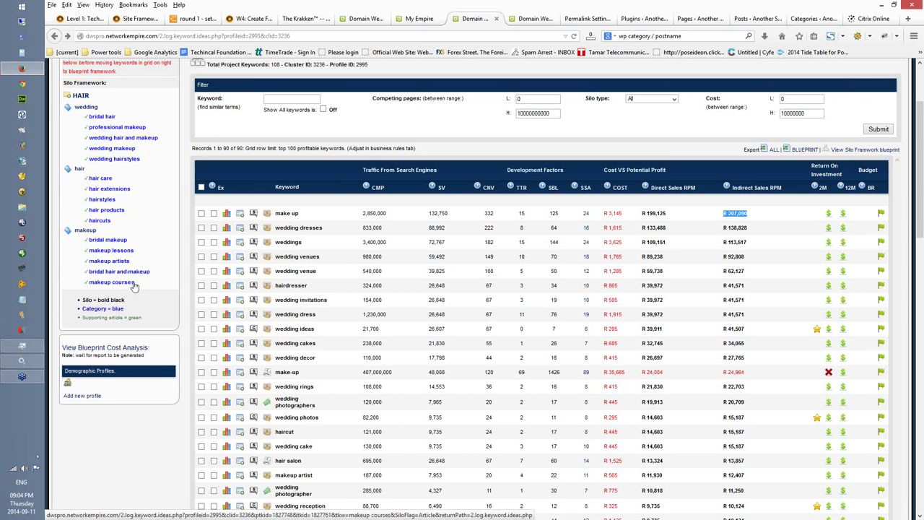
left_click_drag(136, 287, 165, 292)
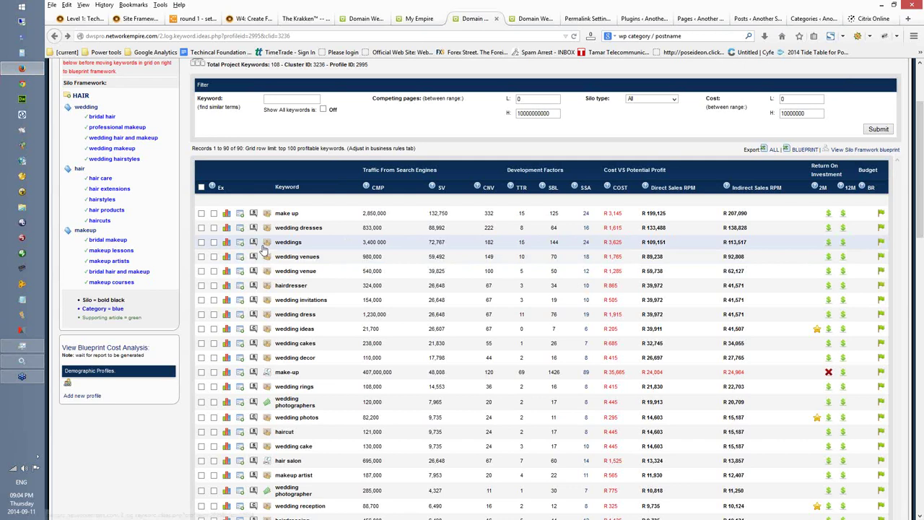
scroll(263, 249, "down", 3)
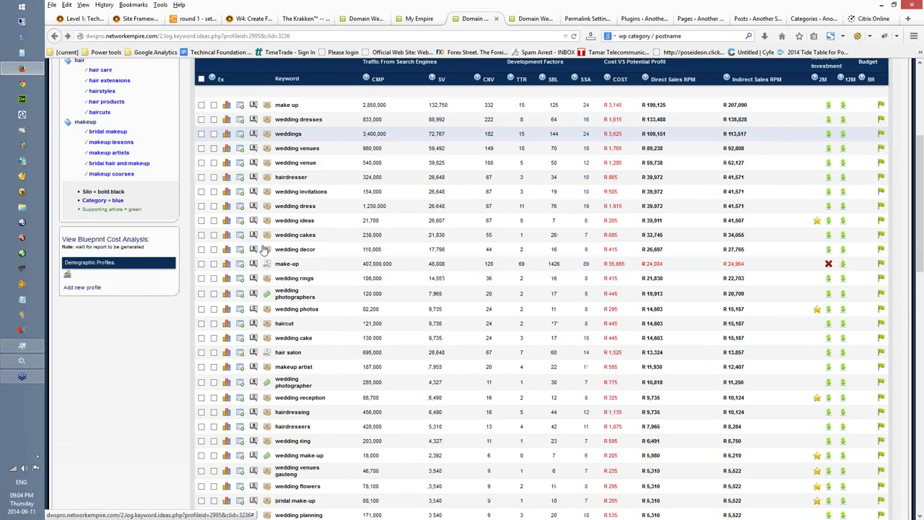
scroll(264, 249, "down", 4)
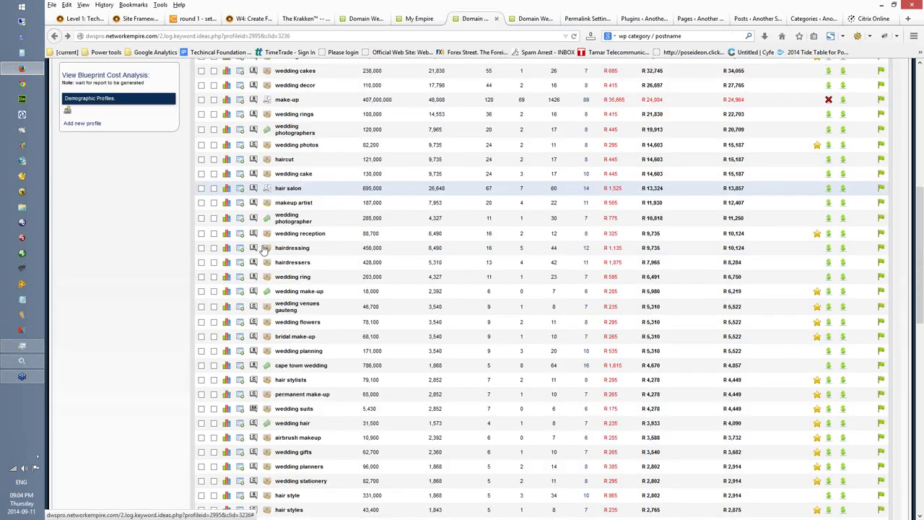
scroll(265, 249, "down", 1)
scroll(263, 249, "up", 5)
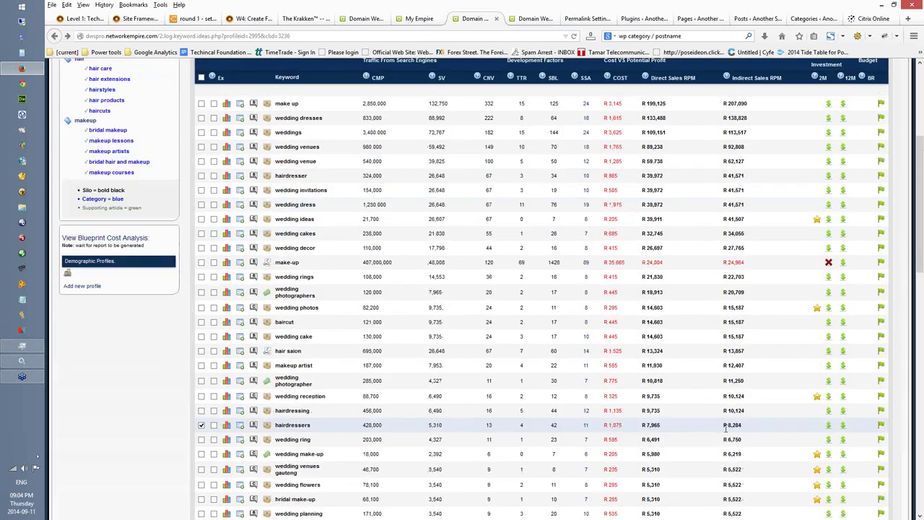
left_click_drag(746, 427, 724, 427)
left_click(125, 354)
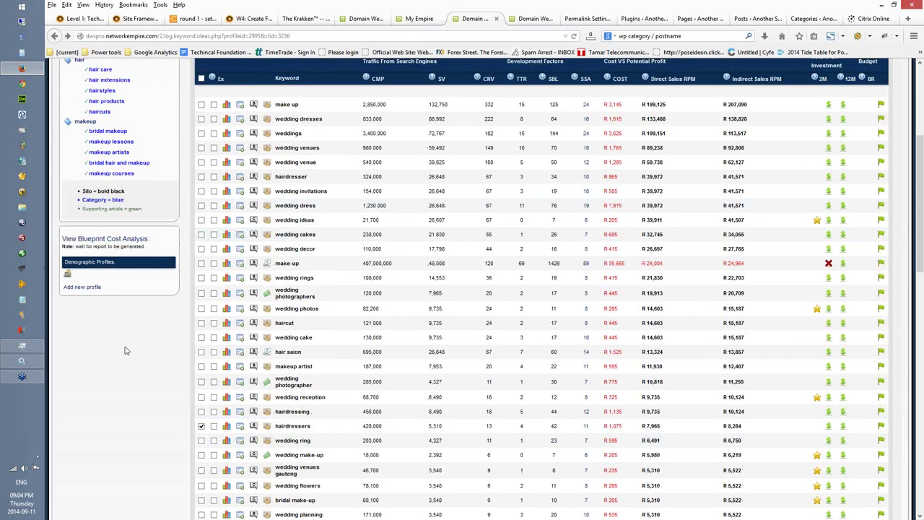
scroll(124, 351, "up", 3)
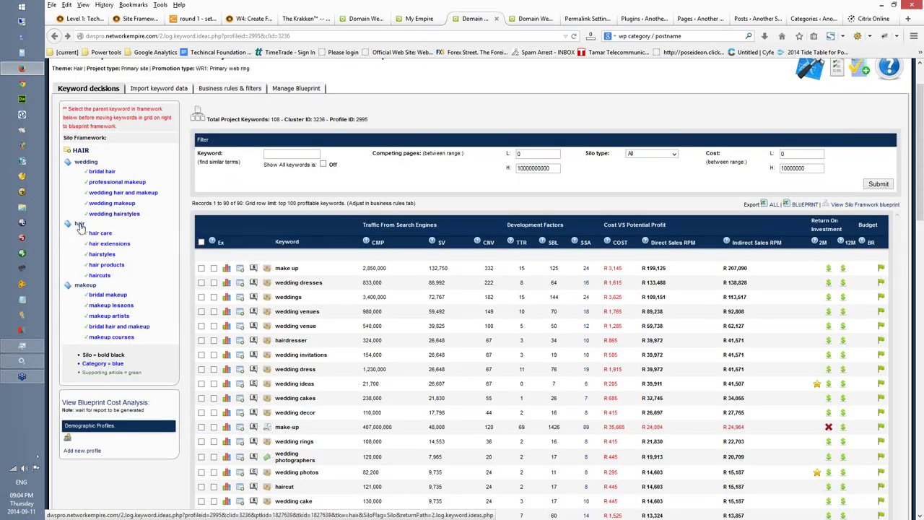
Step: Select the hair silo and locate hairdressers and hair stylists in the keyword grid
left_click(80, 225)
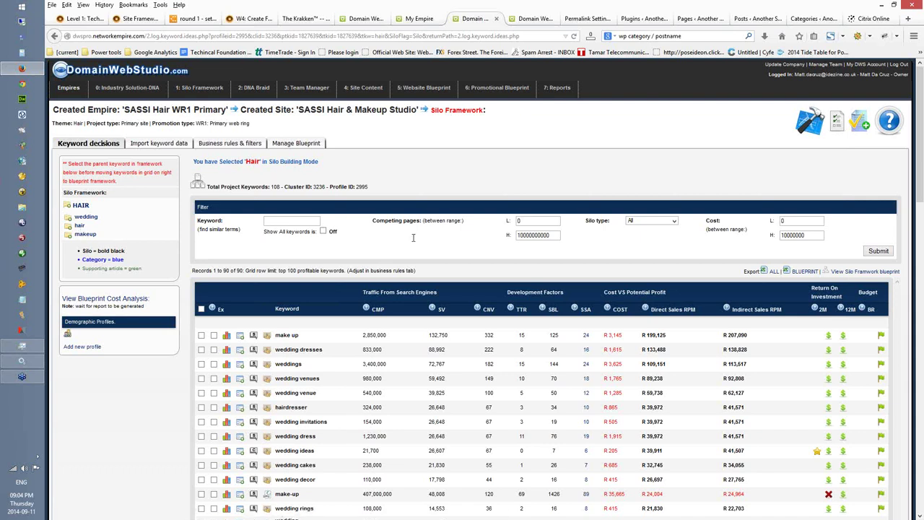
scroll(413, 237, "down", 3)
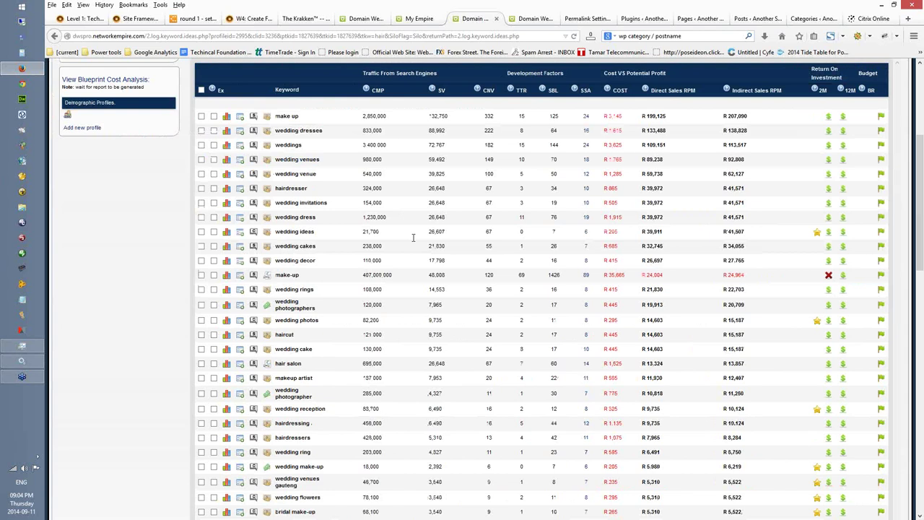
scroll(449, 408, "down", 2)
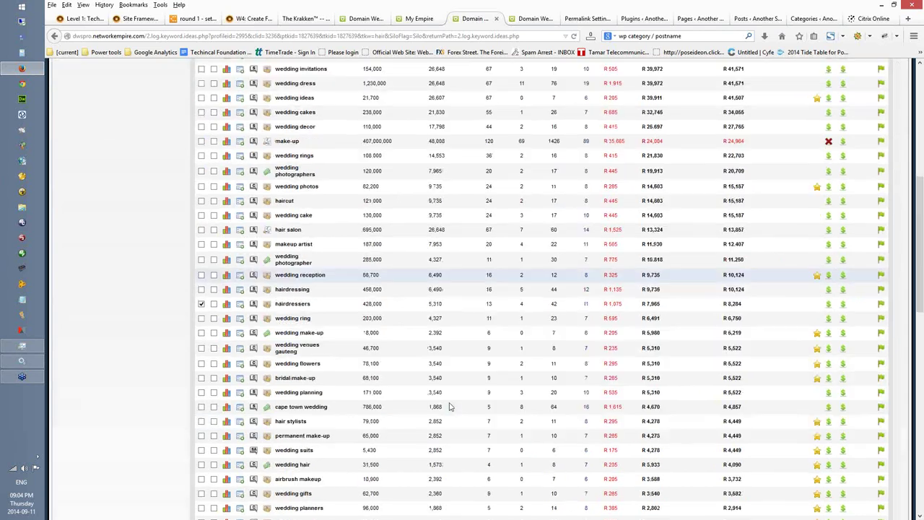
scroll(312, 359, "down", 1)
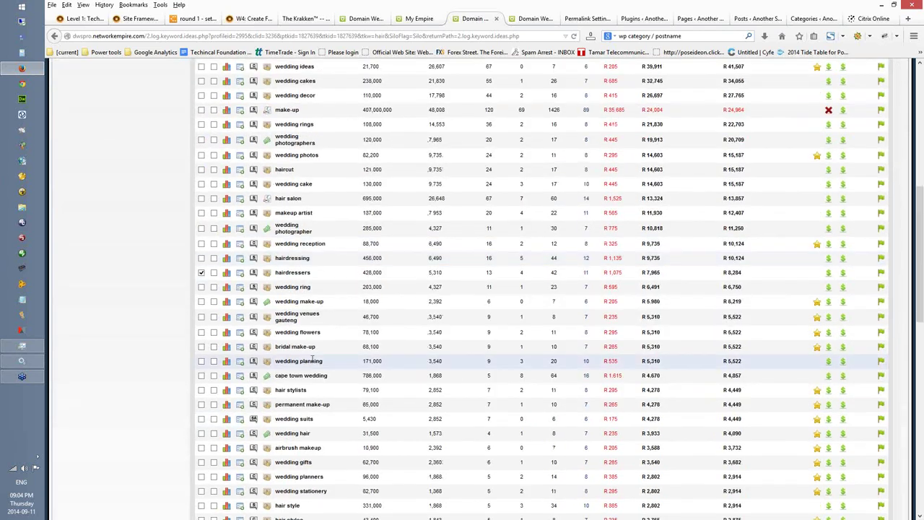
scroll(312, 358, "down", 2)
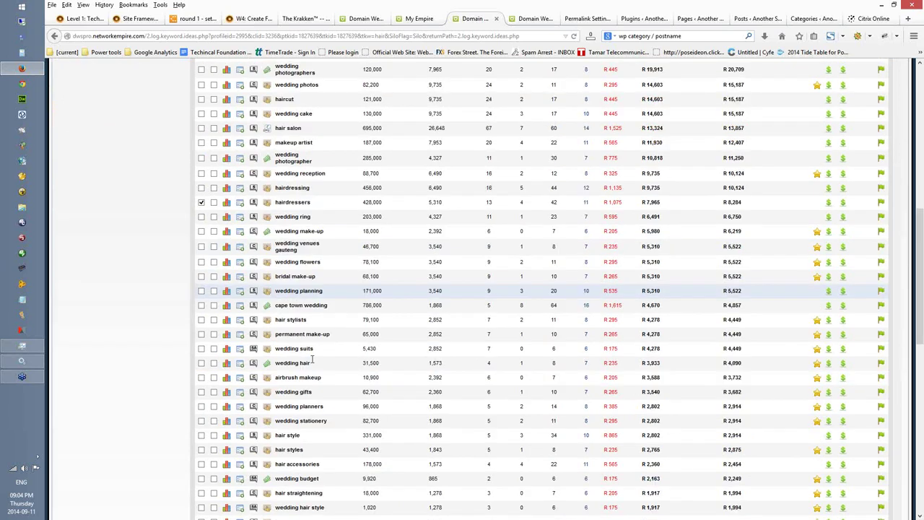
scroll(312, 358, "down", 1)
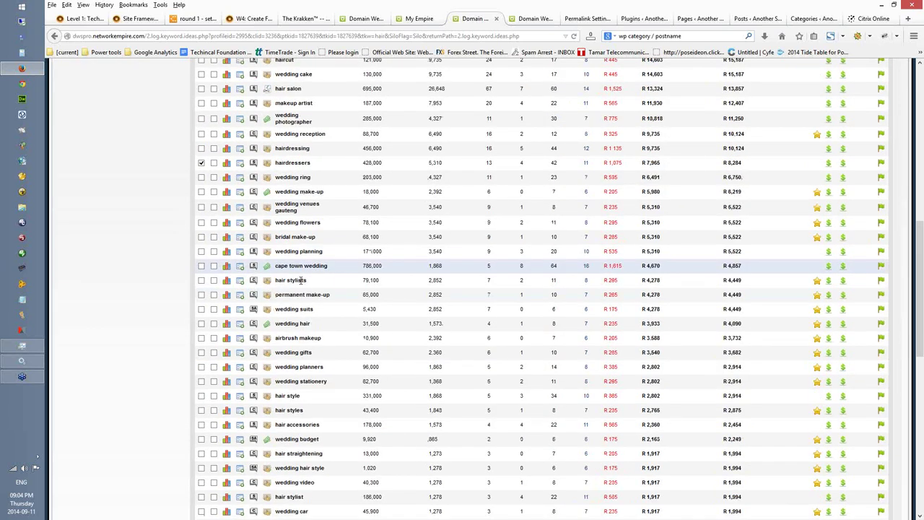
scroll(302, 282, "up", 1)
scroll(302, 281, "up", 15)
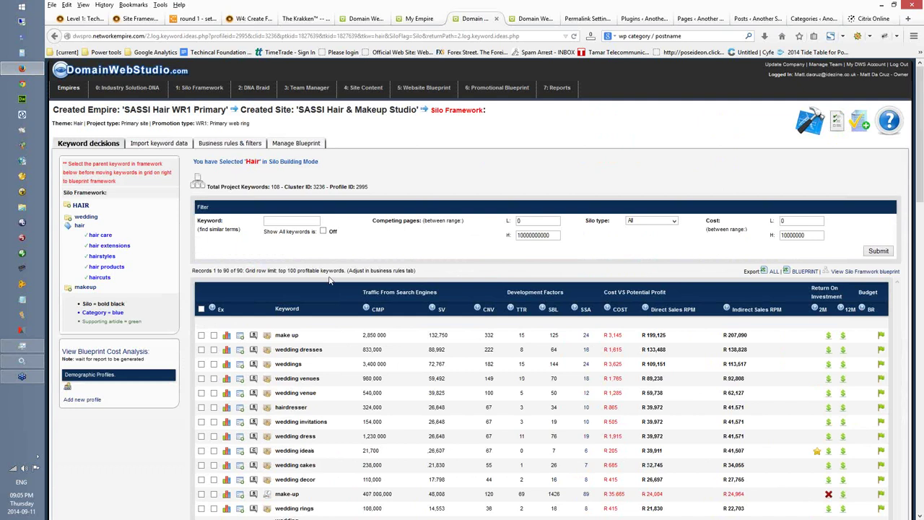
scroll(329, 280, "down", 1)
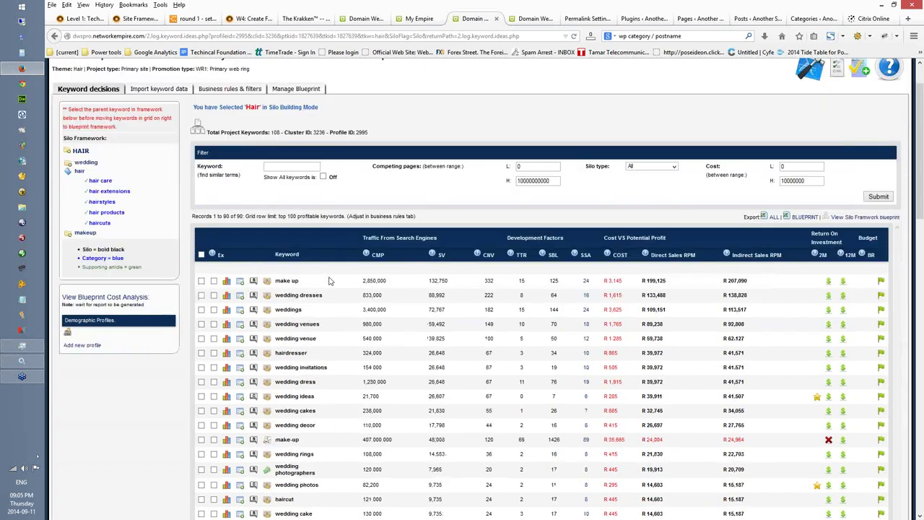
scroll(329, 280, "down", 6)
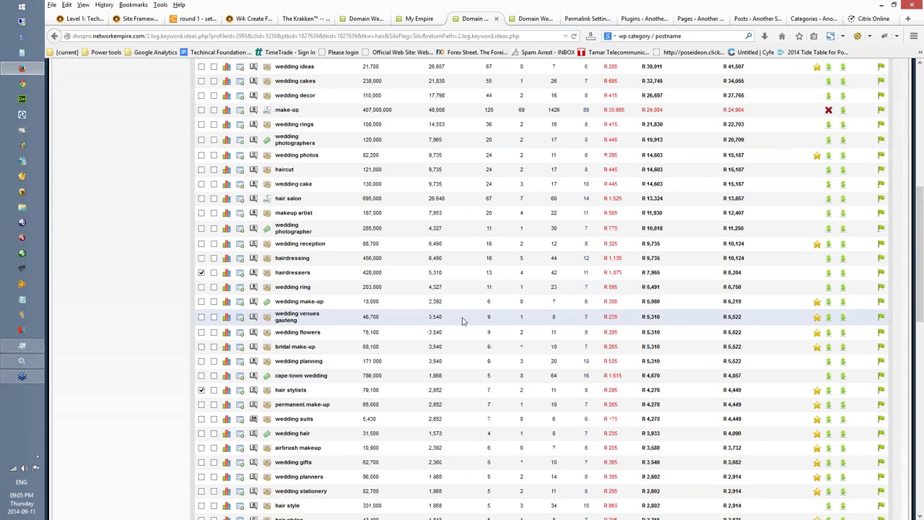
scroll(463, 321, "down", 6)
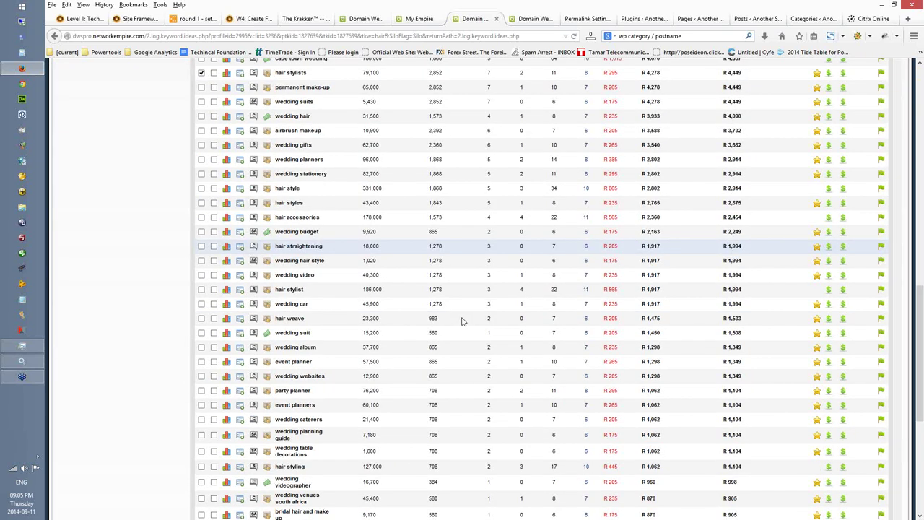
scroll(464, 321, "down", 5)
Step: Move hairdressers and hair stylists into the blueprint and expand the hair silo
left_click(224, 465)
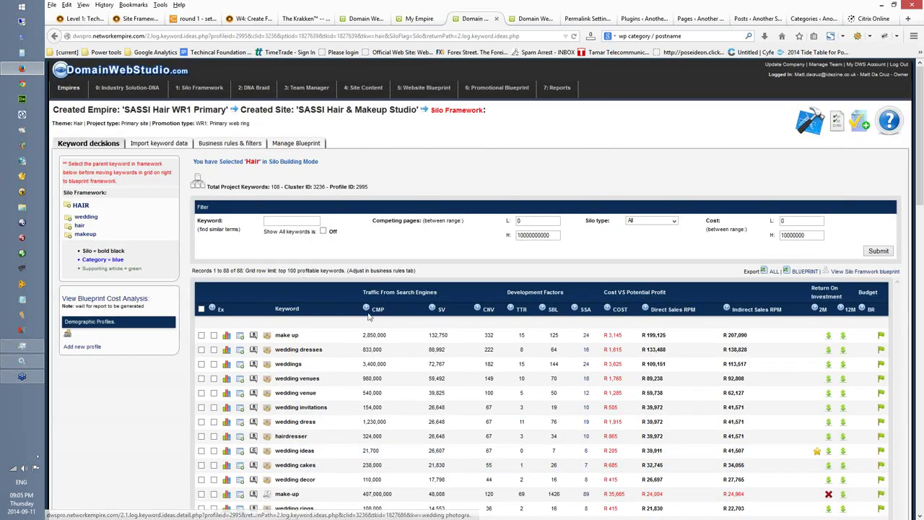
left_click(70, 226)
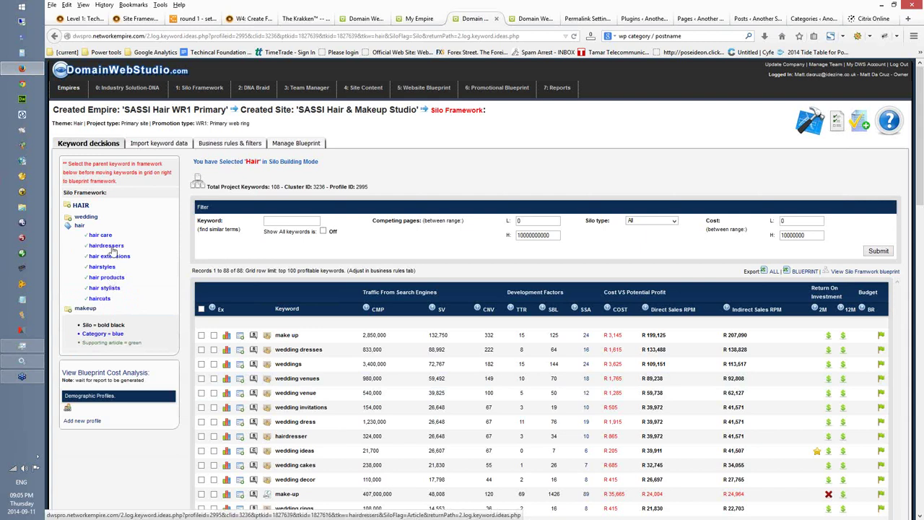
mouse_move(112, 249)
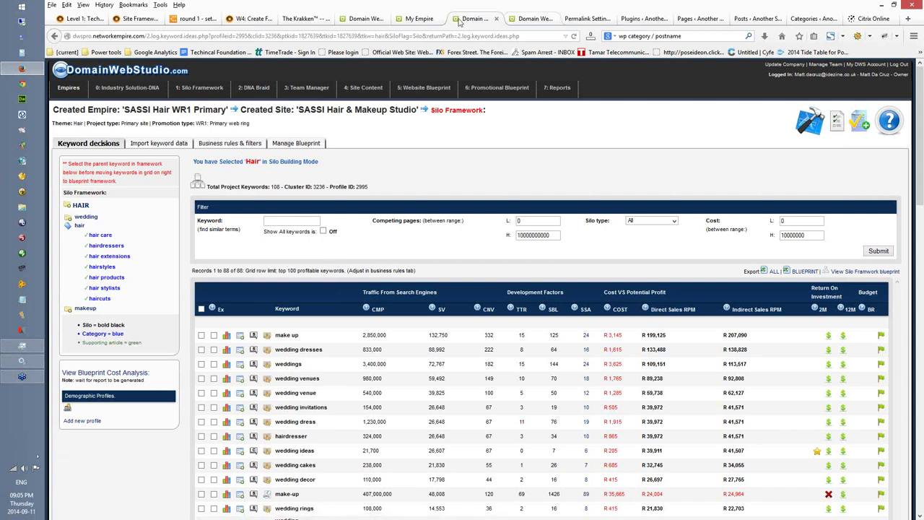
Step: From My Empire, open SASSI Hair's 'Design my site' step, then 'Export my blueprint'
left_click(411, 22)
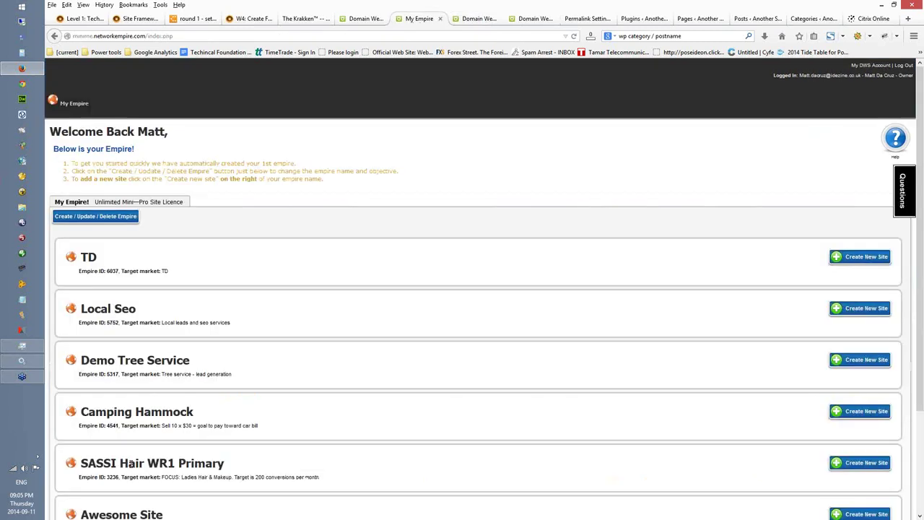
scroll(350, 345, "down", 1)
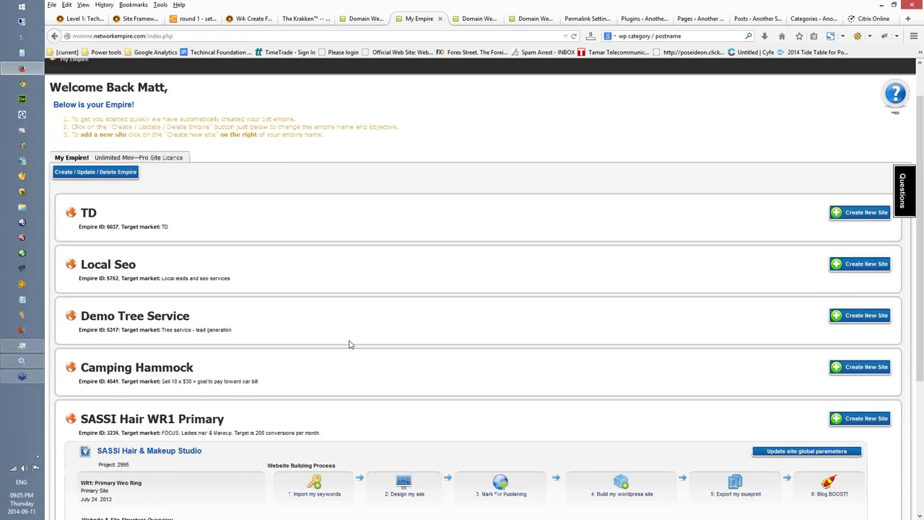
scroll(349, 345, "down", 5)
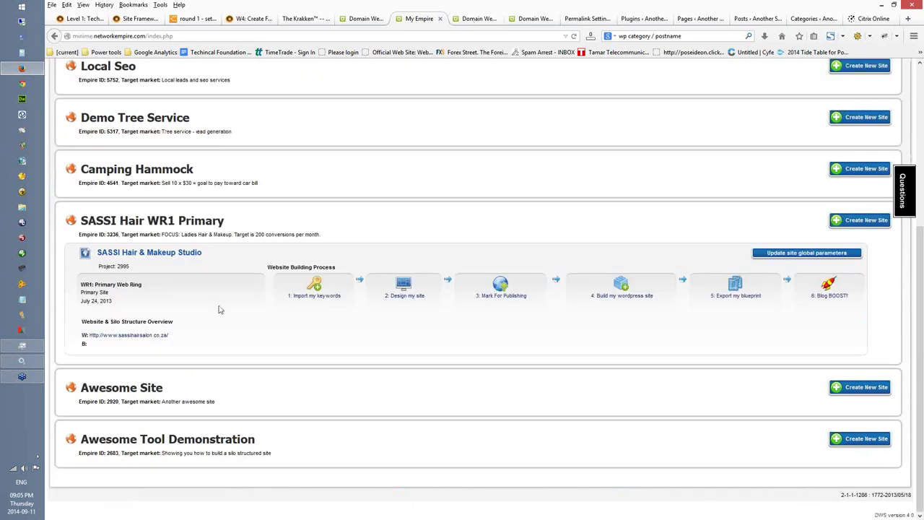
left_click(402, 299)
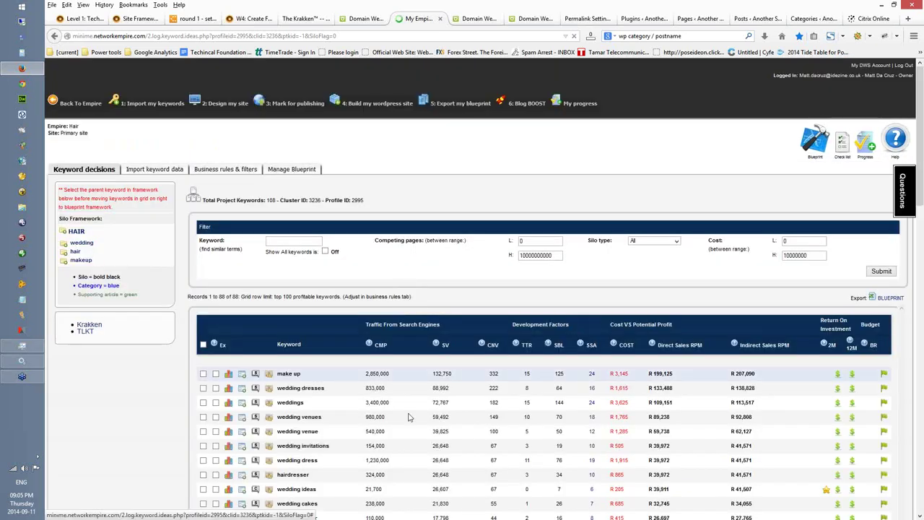
left_click(462, 109)
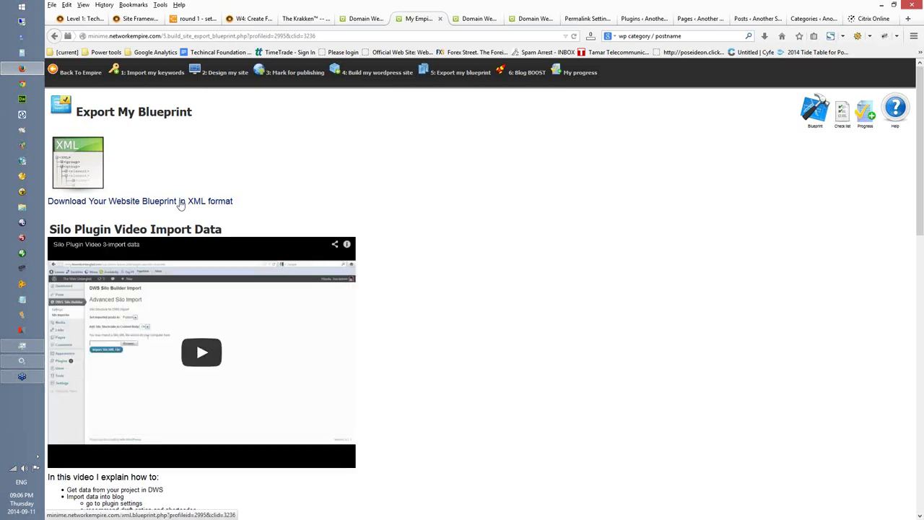
Step: Go to 'Mark for publishing' to view the wedding, hair and makeup silo blueprint
left_click(303, 75)
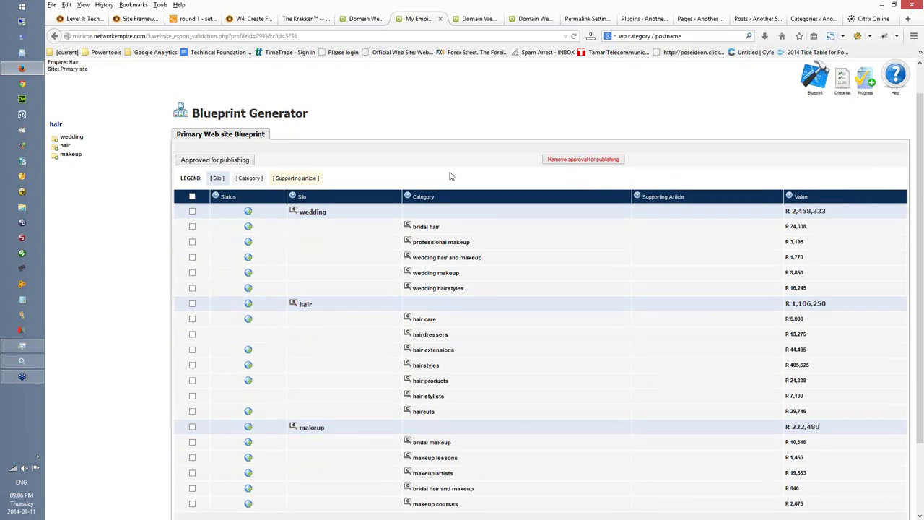
scroll(450, 175, "down", 3)
Step: Approve the hair stylists and hairdressers categories for publishing
scroll(326, 95, "up", 2)
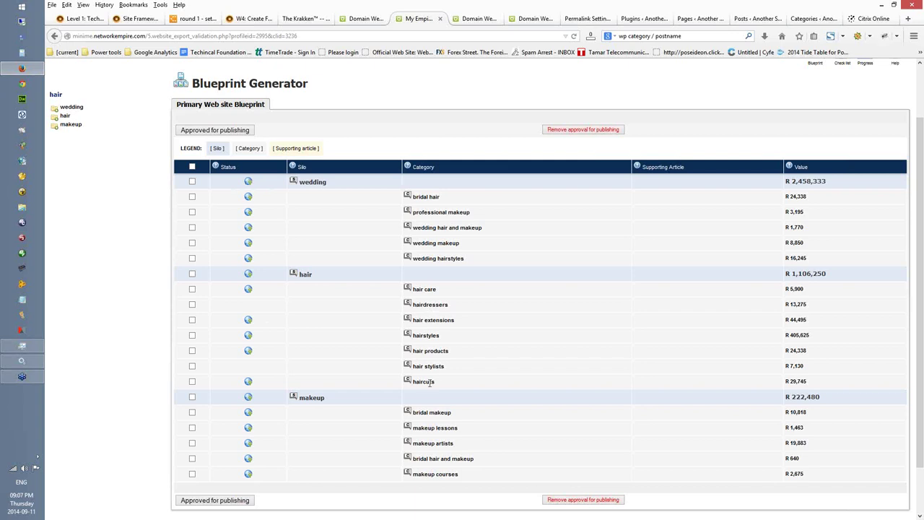
left_click_drag(448, 368, 412, 366)
left_click(192, 365)
left_click(192, 305)
left_click(213, 132)
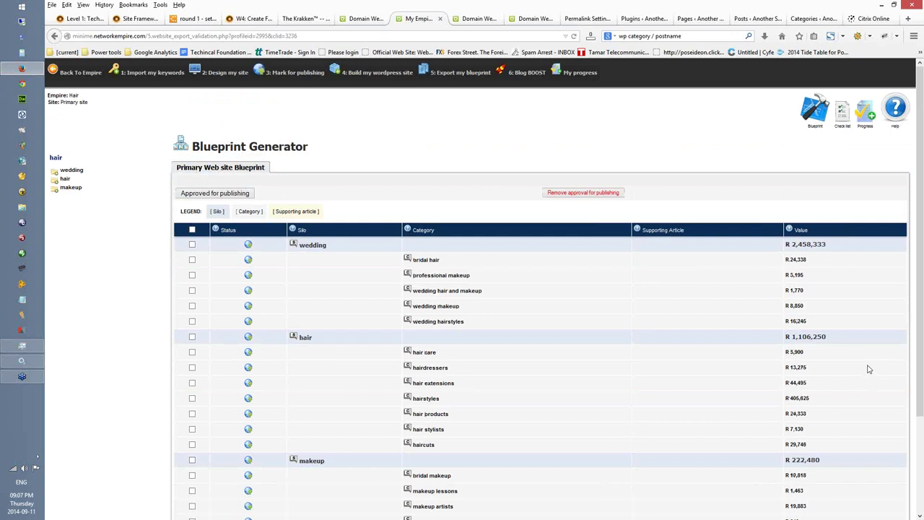
scroll(868, 369, "down", 3)
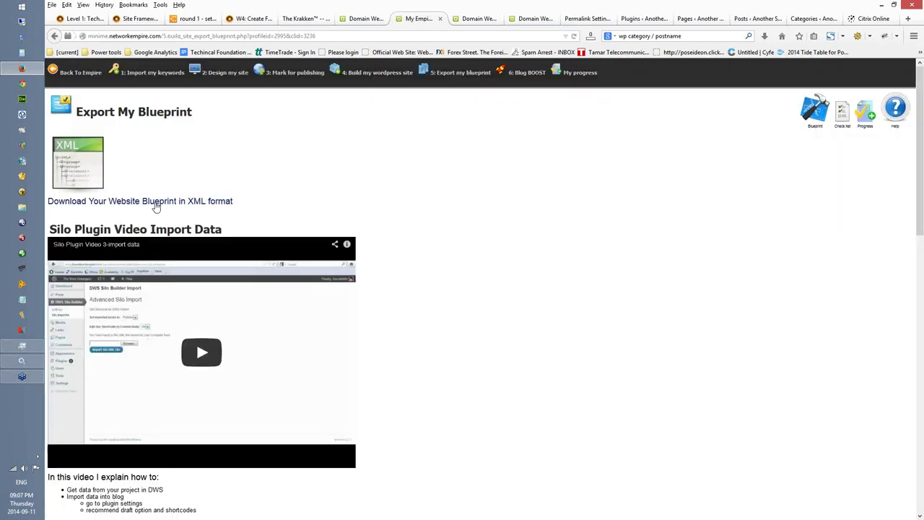
Step: Save the SASSI blueprint as the dws-blueprint-2995 XML file and open its containing Downloads folder
left_click(158, 204)
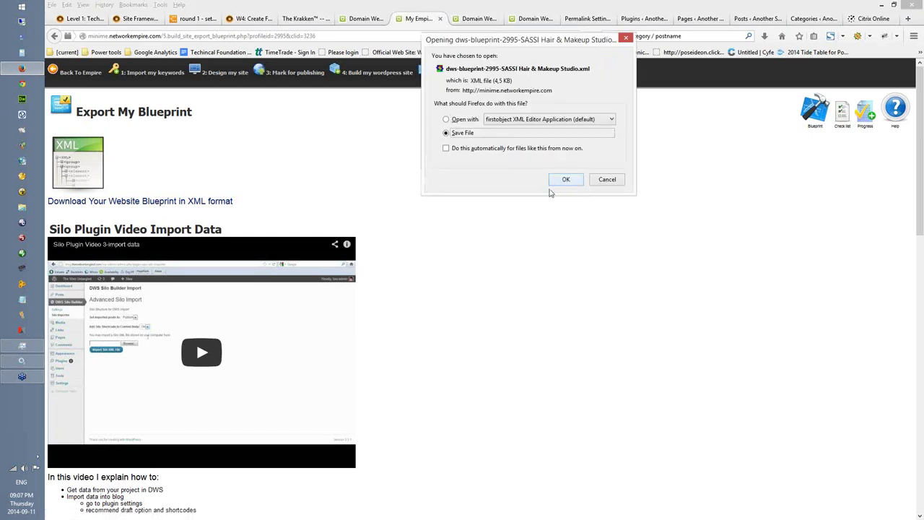
key("Return")
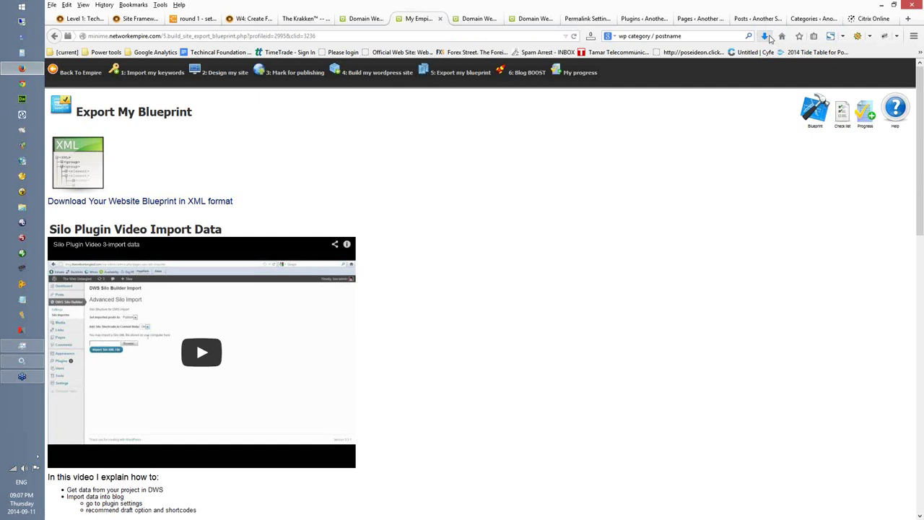
left_click(764, 35)
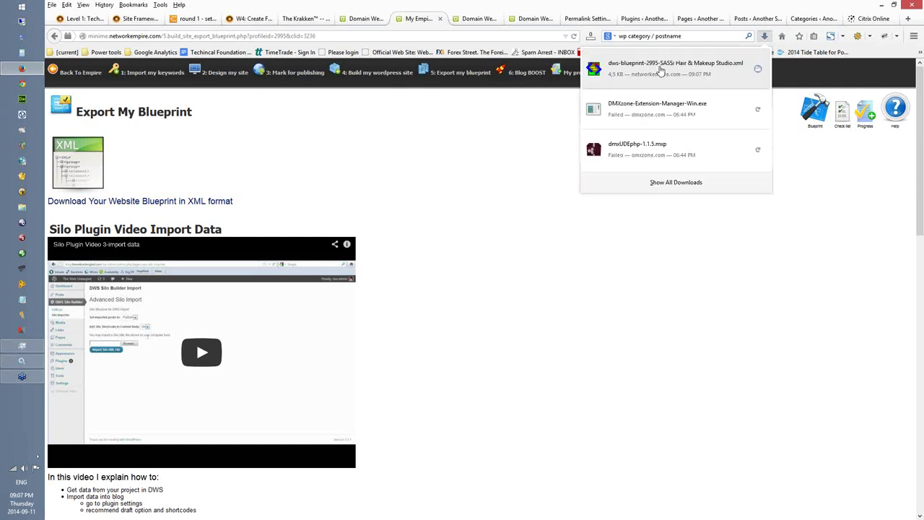
right_click(671, 69)
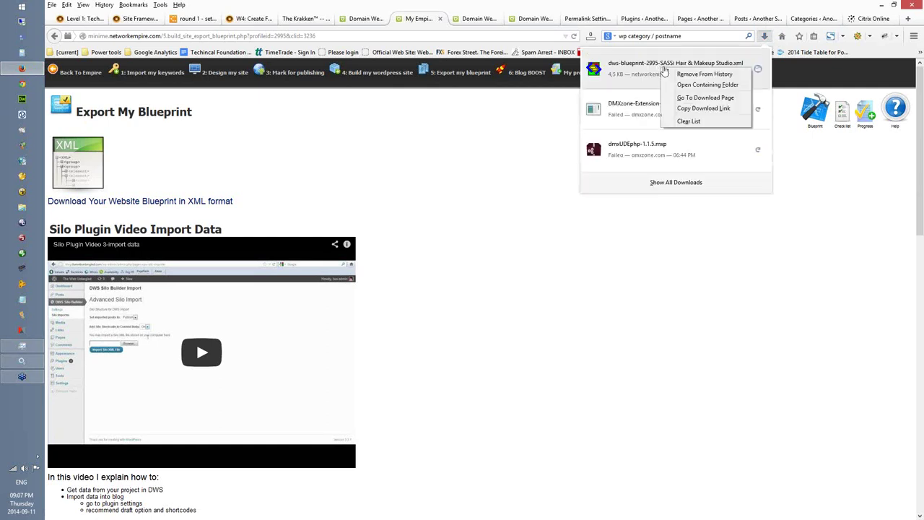
left_click(707, 85)
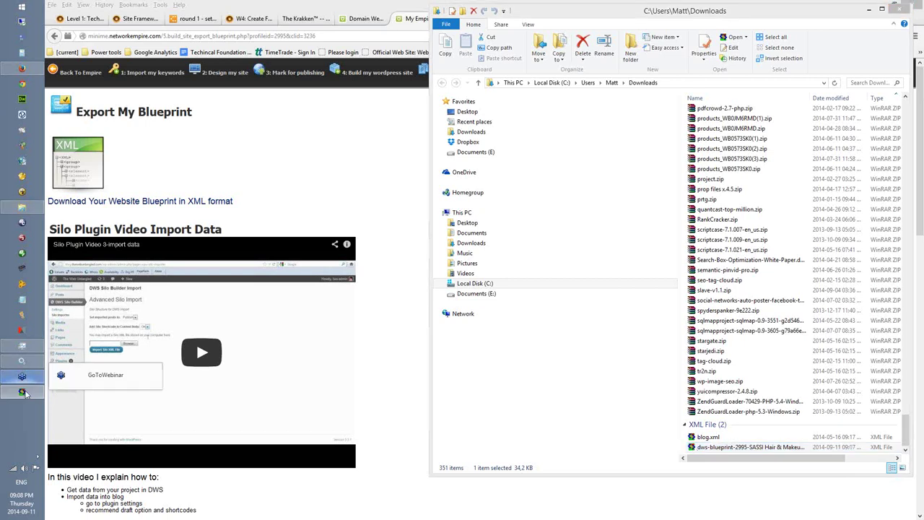
Step: Bring up the Downloads folder, then switch to foxe to view the blueprint XML
left_click(25, 392)
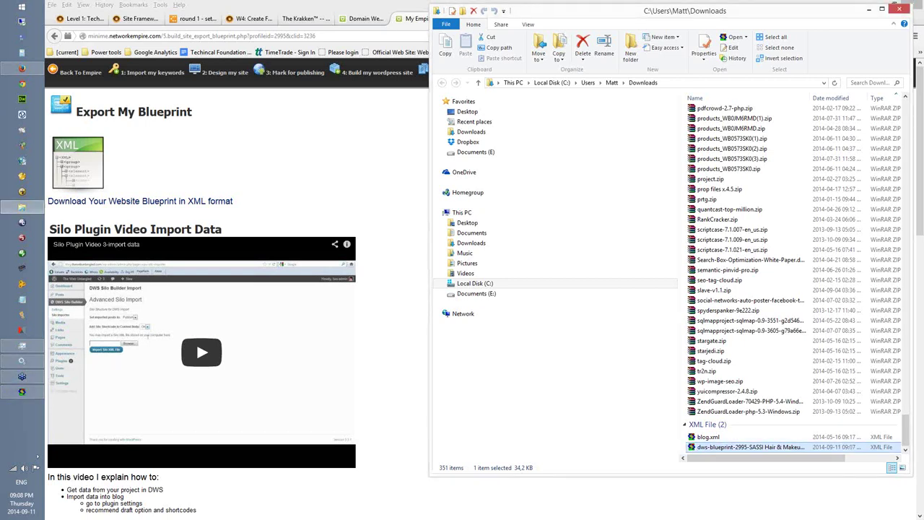
left_click(31, 390)
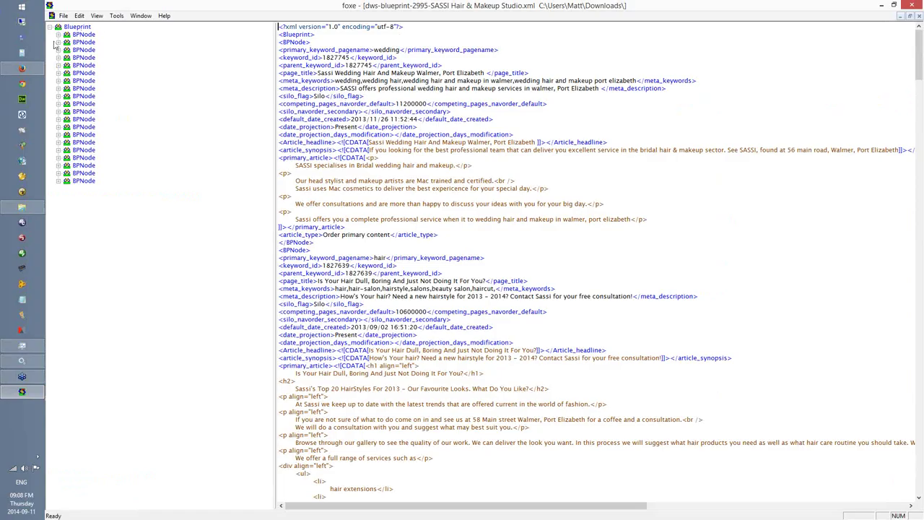
Step: Review the first BPNode's keyword, page title, description and article fields, then collapse it and minimize foxe
left_click(59, 34)
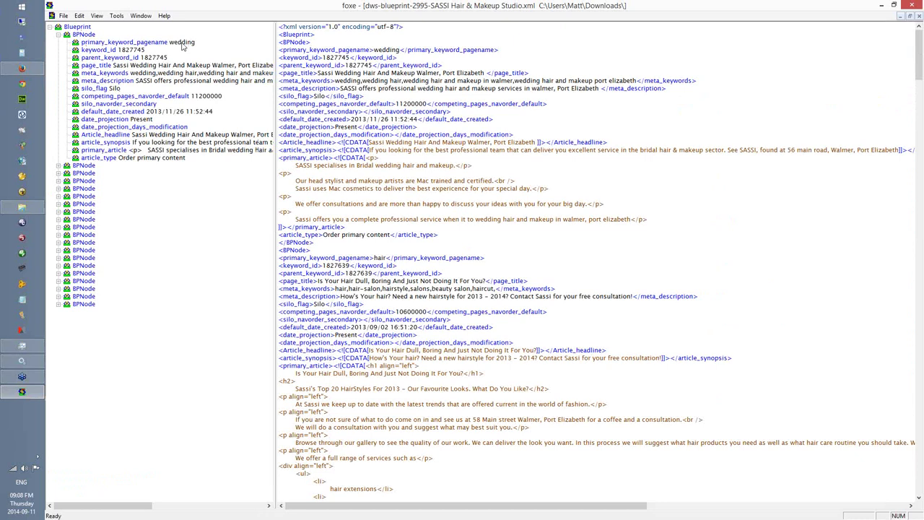
left_click(183, 43)
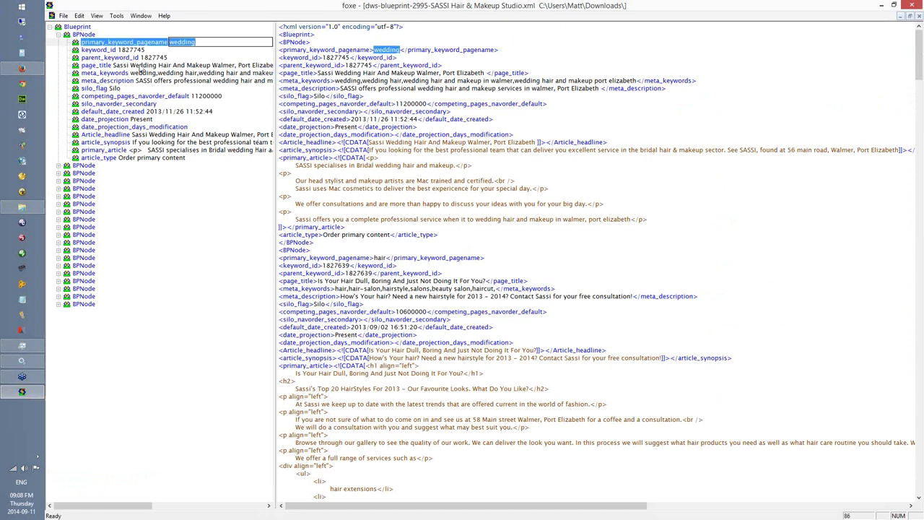
left_click(142, 65)
key("Down")
key("Down")
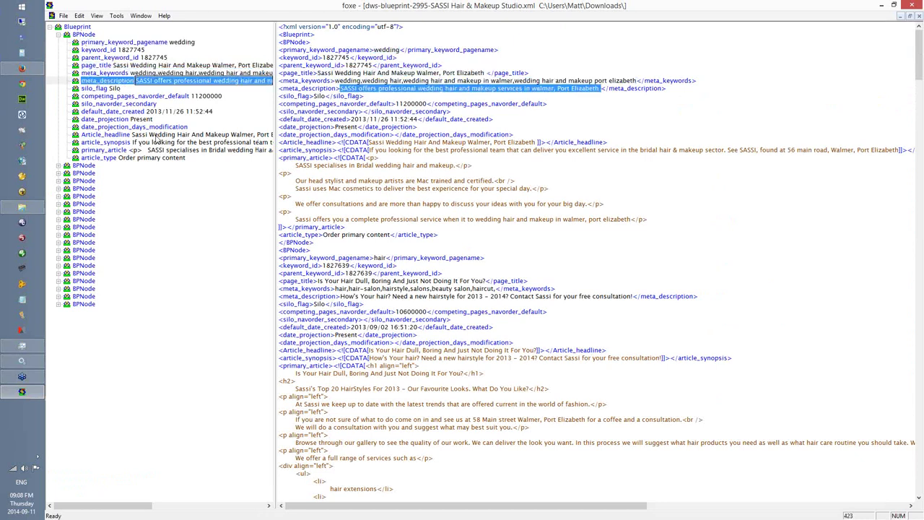
left_click(147, 142)
left_click(148, 149)
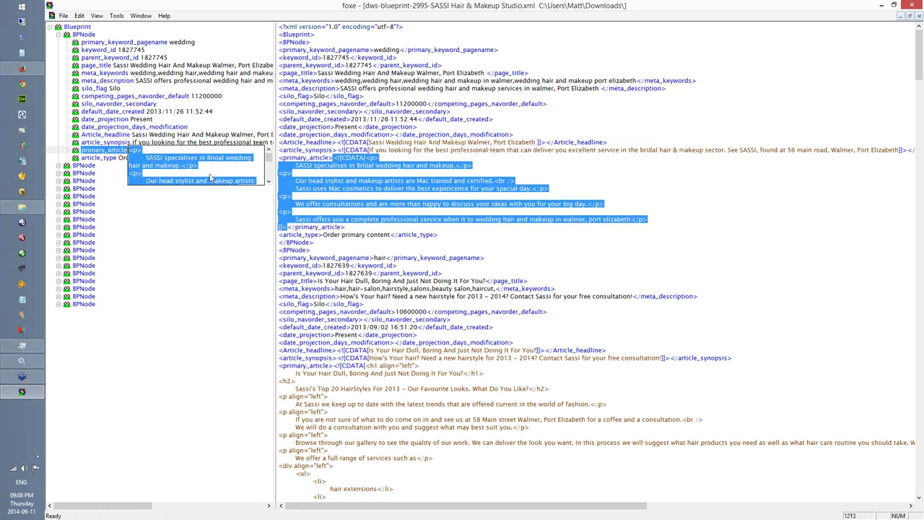
left_click(497, 144)
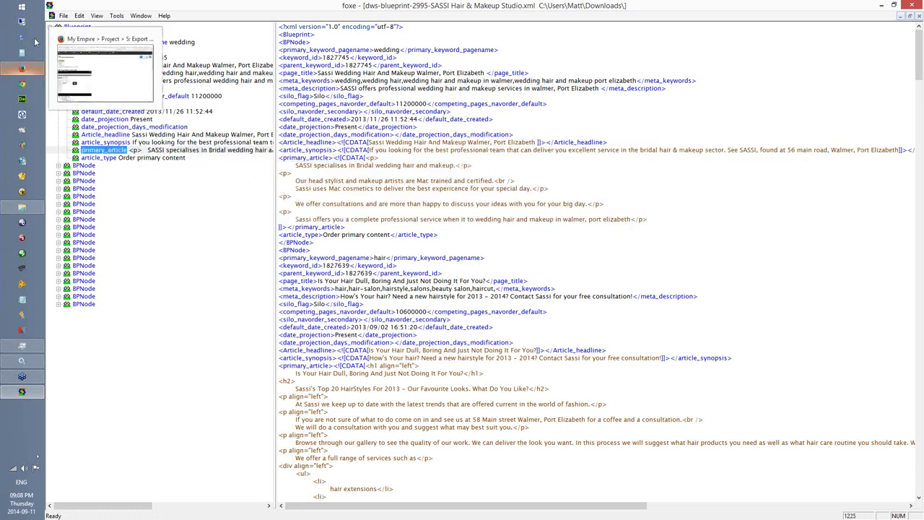
left_click(58, 35)
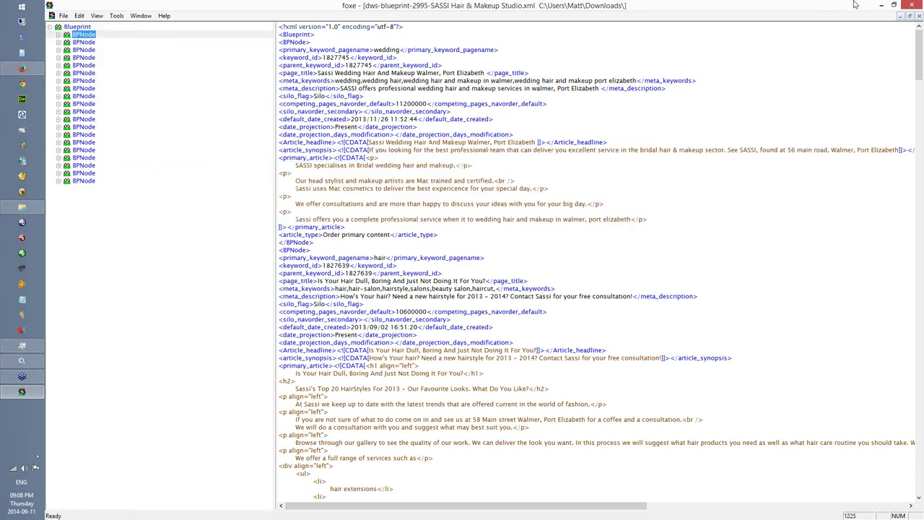
left_click(893, 7)
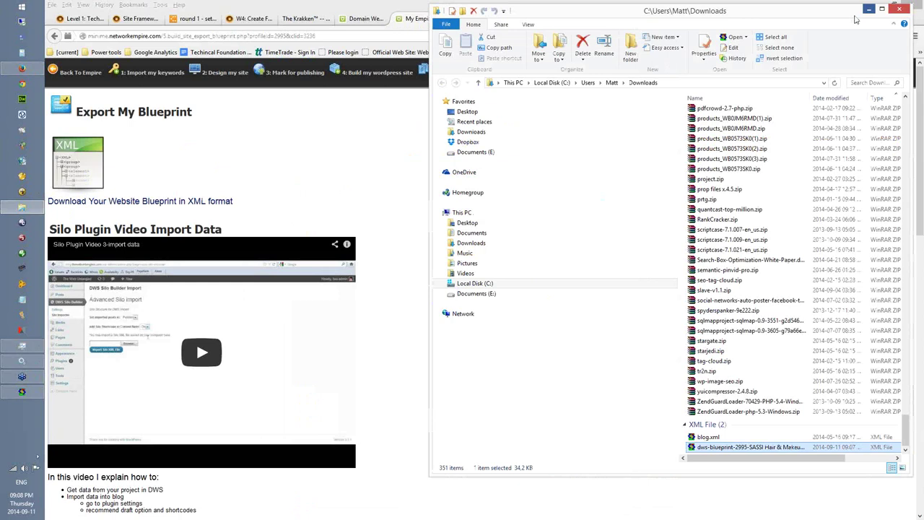
Step: Check the /%category%/%postname% custom permalink structure and select all the .htaccess rewrite rules
left_click(868, 9)
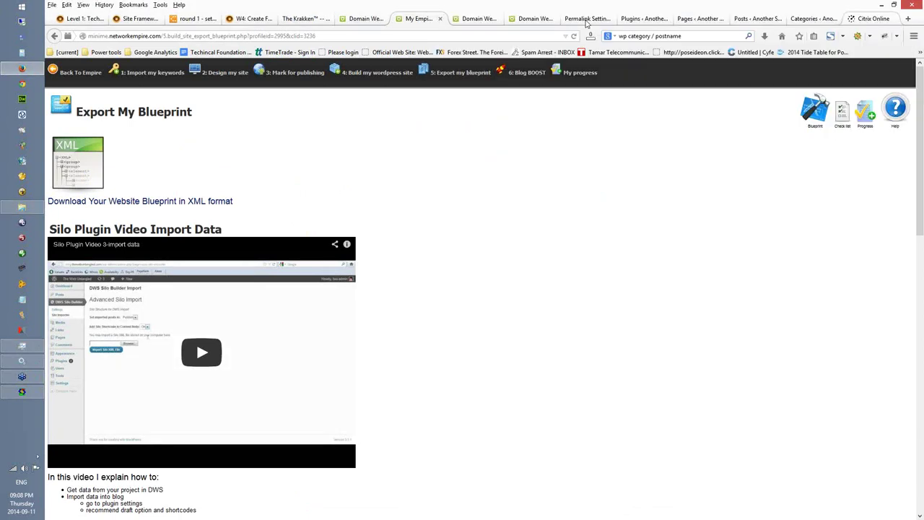
left_click(587, 18)
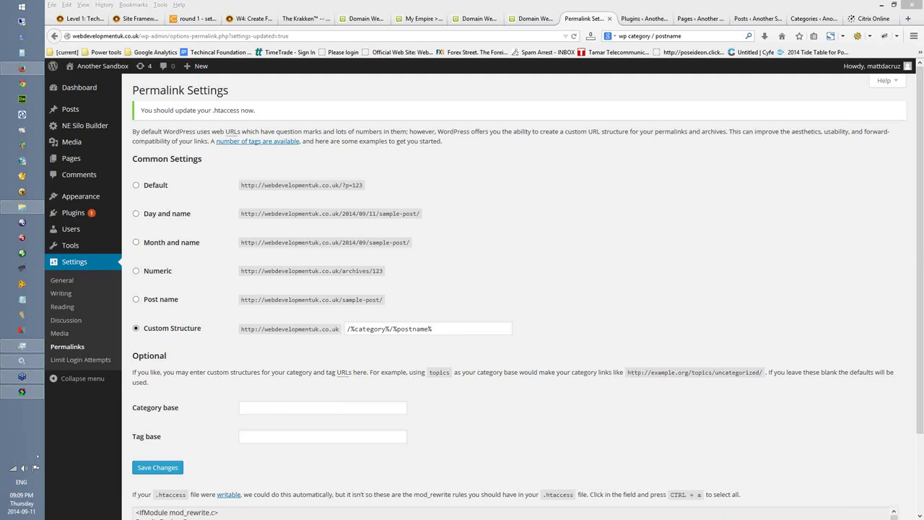
left_click(390, 329)
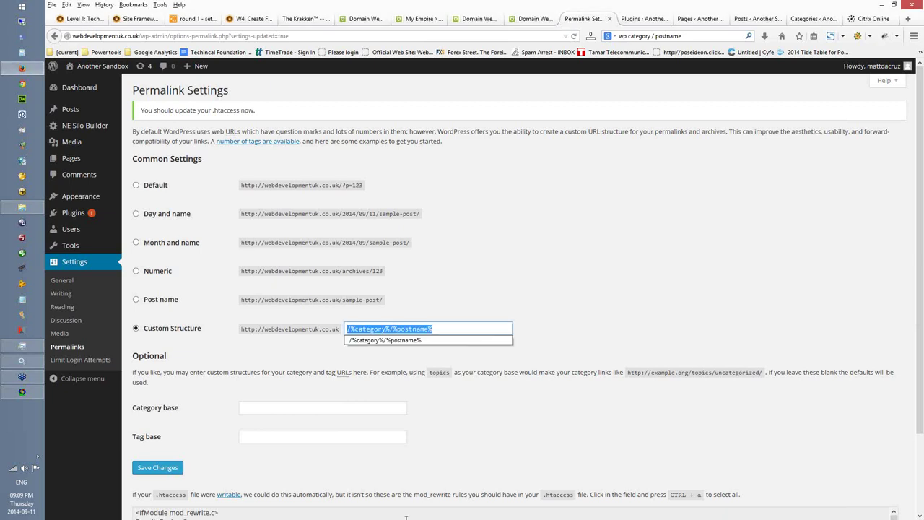
left_click(475, 383)
scroll(72, 286, "down", 2)
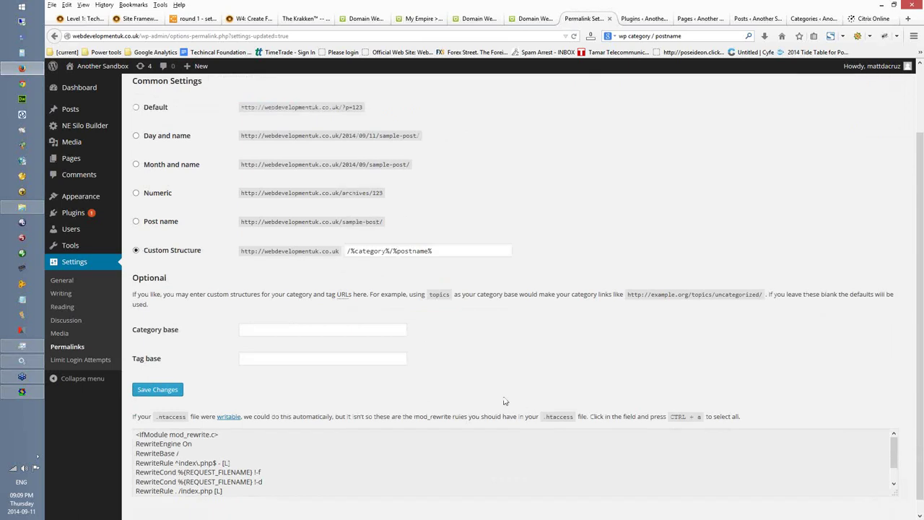
left_click(505, 451)
key("ctrl+a")
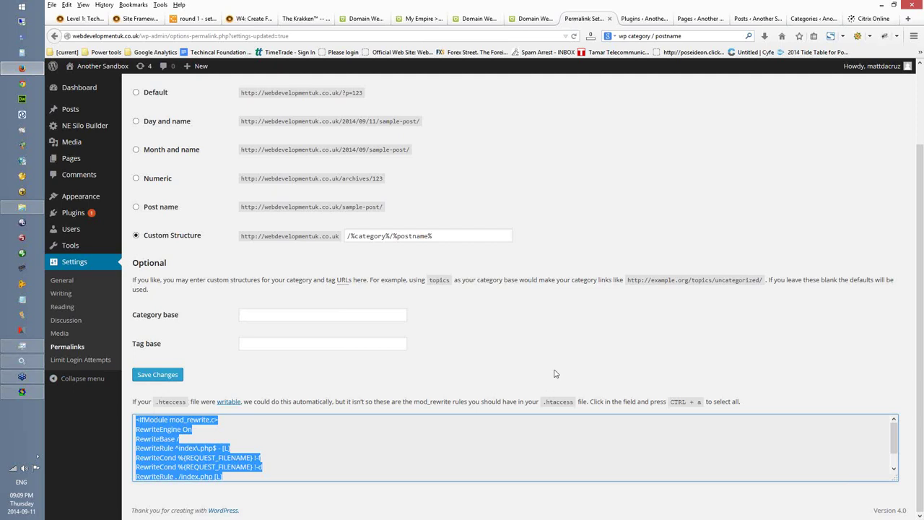
Step: Move to the Installed Plugins page showing NE Deep Silo Site Builder active
scroll(554, 373, "up", 3)
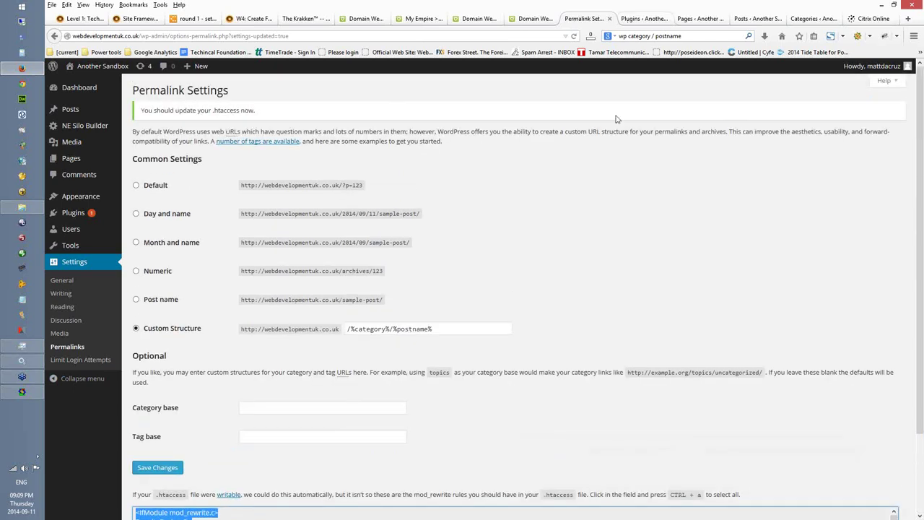
key("ctrl+Tab")
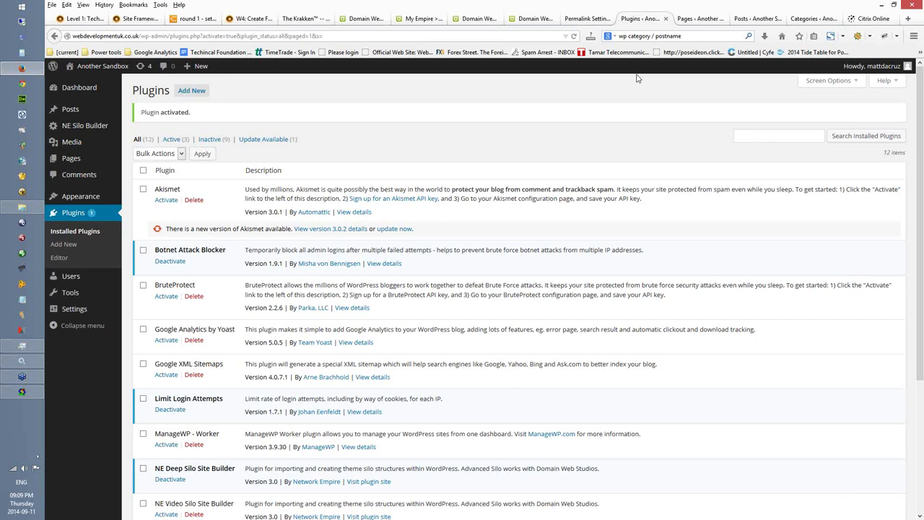
scroll(350, 239, "down", 1)
Step: Scroll through the installed plugins list, then check the empty Pages and Posts trash lists
scroll(351, 238, "down", 1)
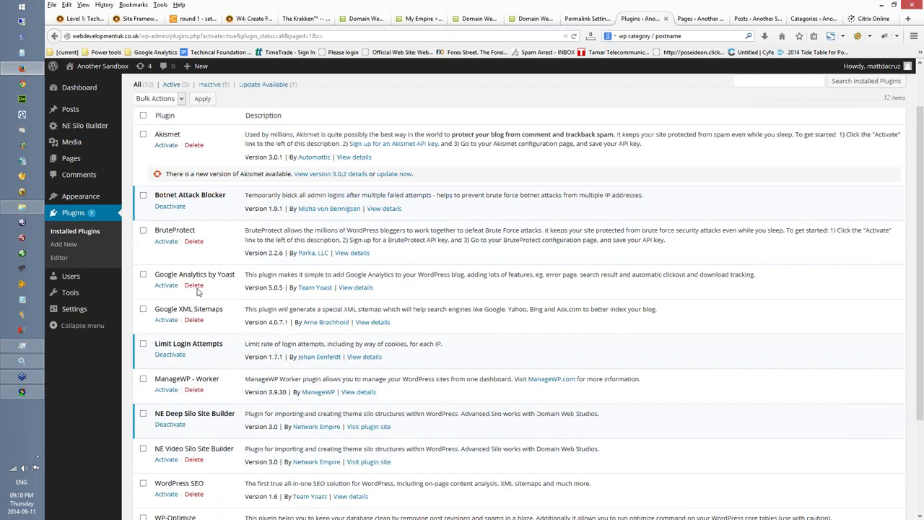
scroll(198, 292, "down", 1)
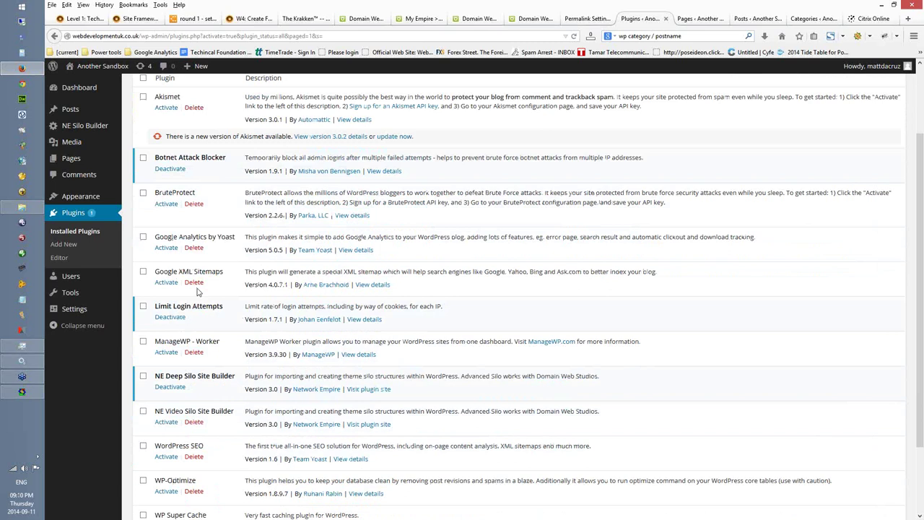
scroll(271, 391, "down", 1)
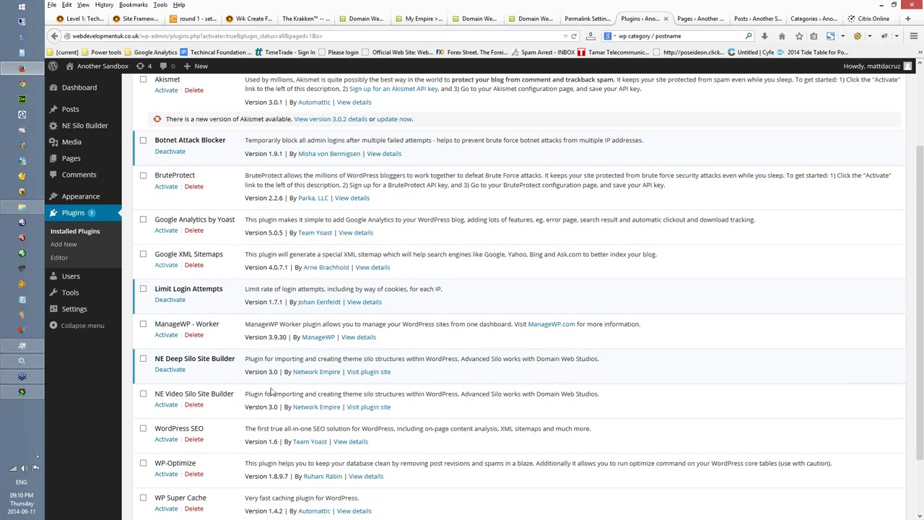
scroll(272, 390, "down", 2)
scroll(231, 335, "down", 1)
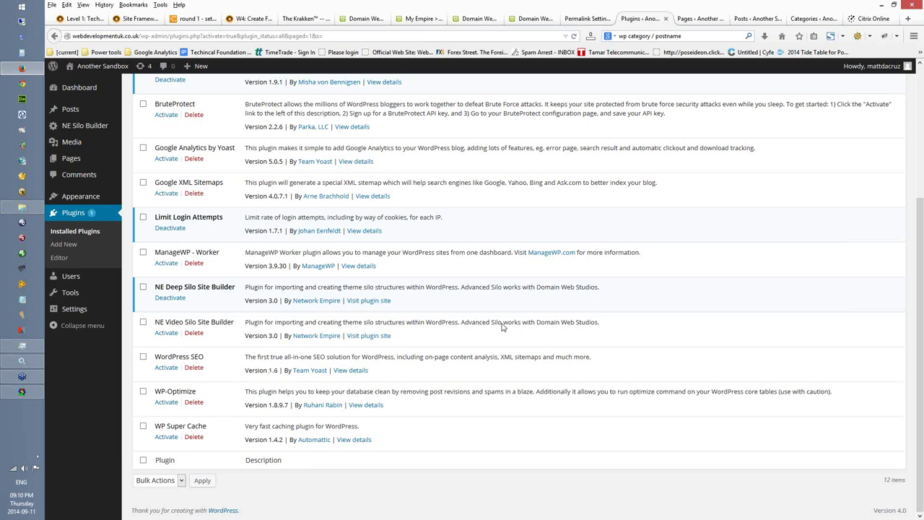
scroll(503, 327, "up", 5)
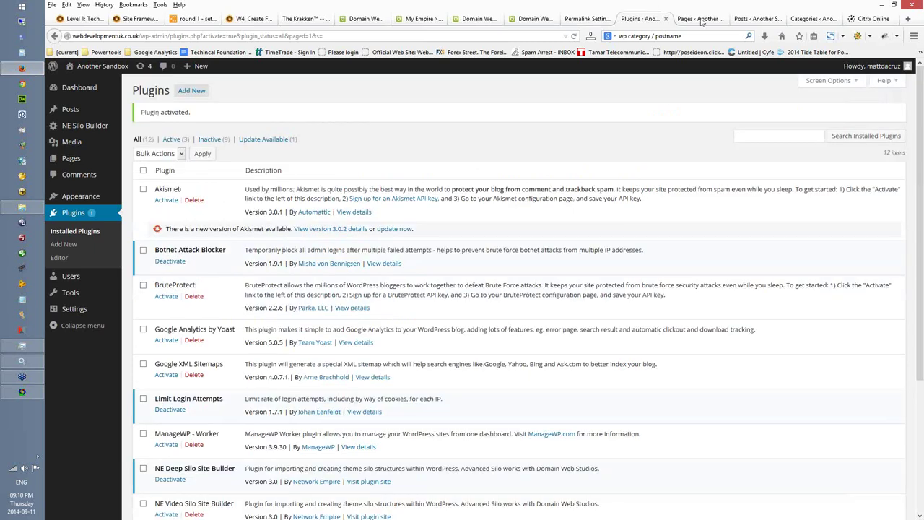
key("ctrl+Tab")
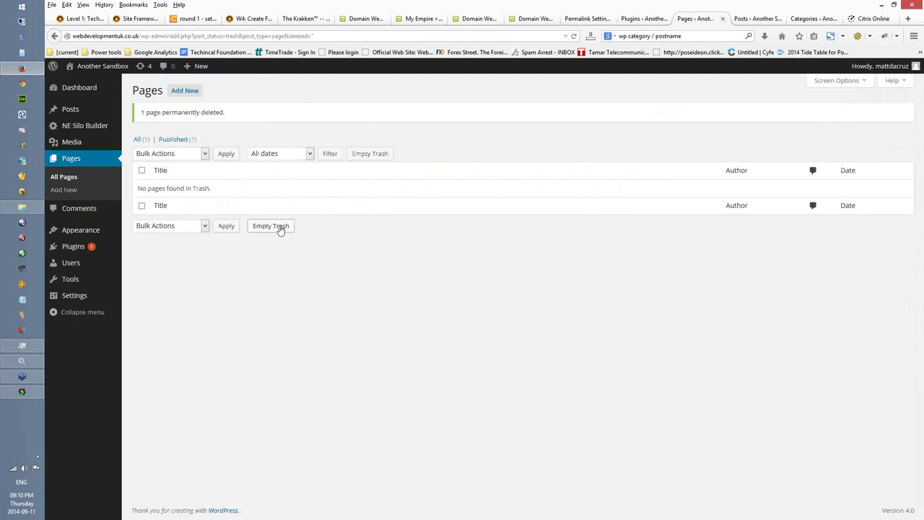
left_click(754, 18)
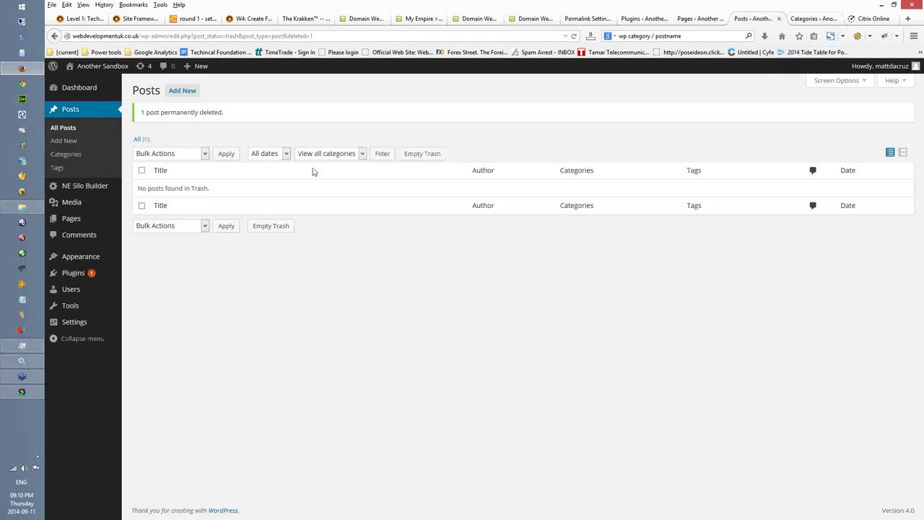
Step: Navigate NE Silo Builder Settings and Manual Silo Builder to the Silo Importer page, Draft with shortcode Off
key("ctrl+Tab")
mouse_move(83, 190)
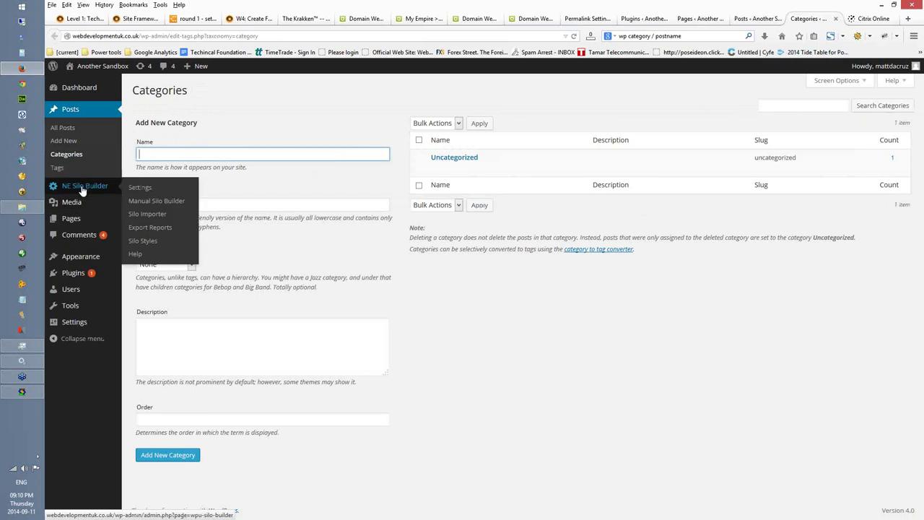
left_click(148, 201)
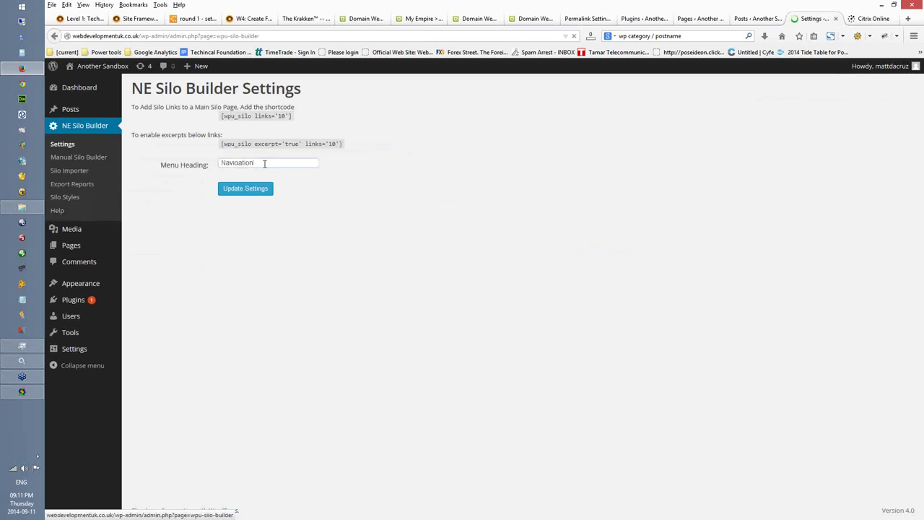
double_click(256, 163)
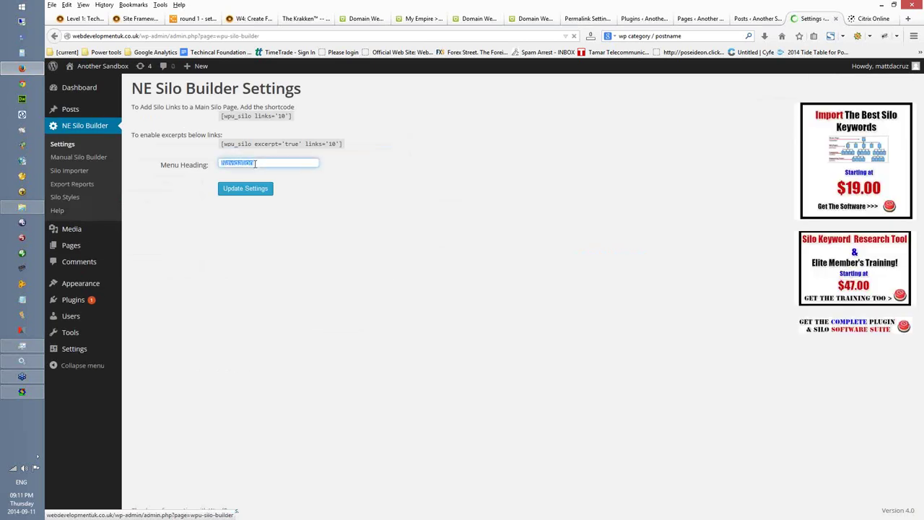
left_click(84, 159)
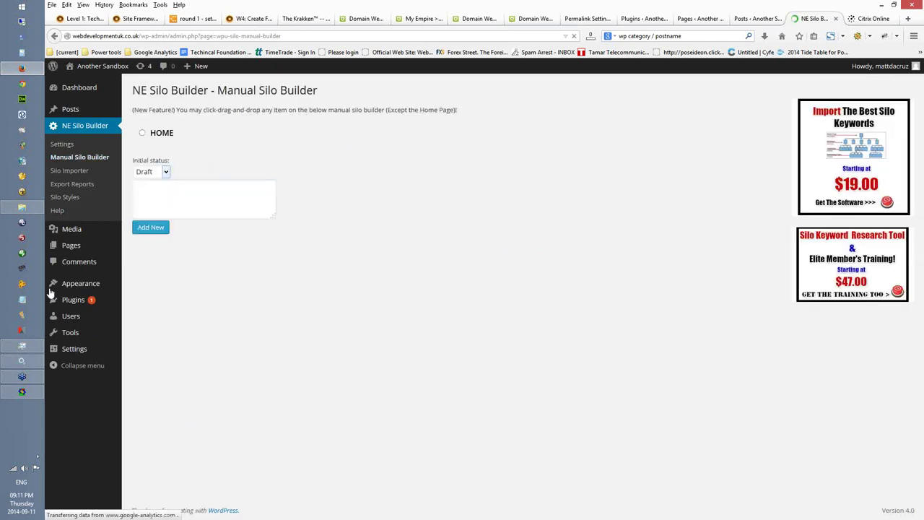
left_click(72, 173)
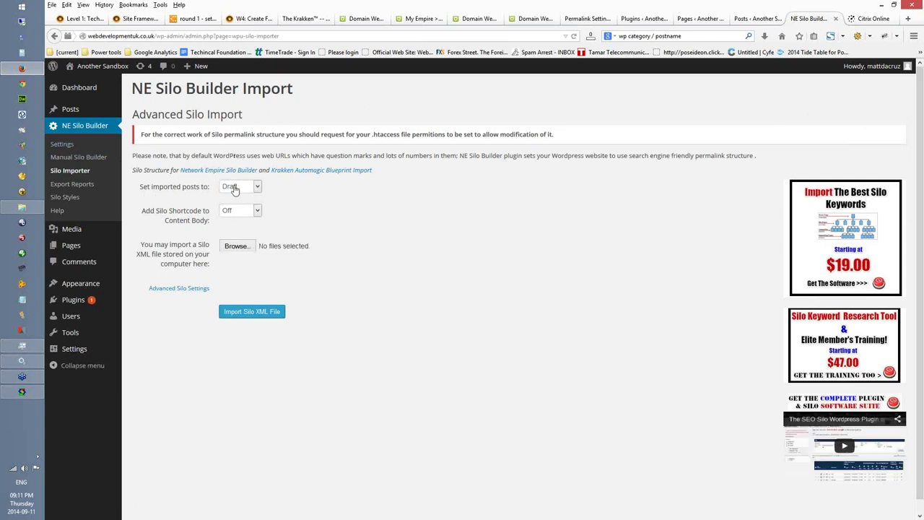
left_click(242, 210)
left_click(233, 223)
left_click(64, 146)
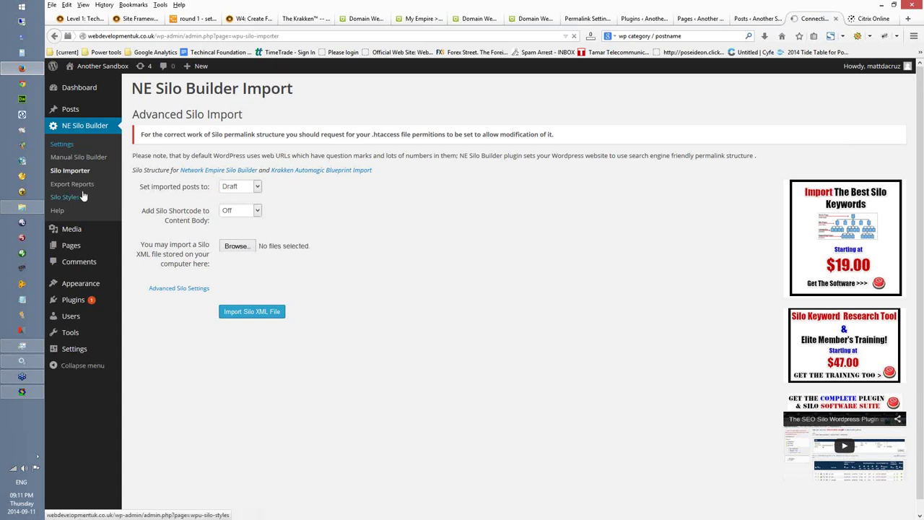
Step: Paste the Downloads path into the upload dialog and pick the SASSI Hair & Makeup Studio blueprint XML
left_click(238, 247)
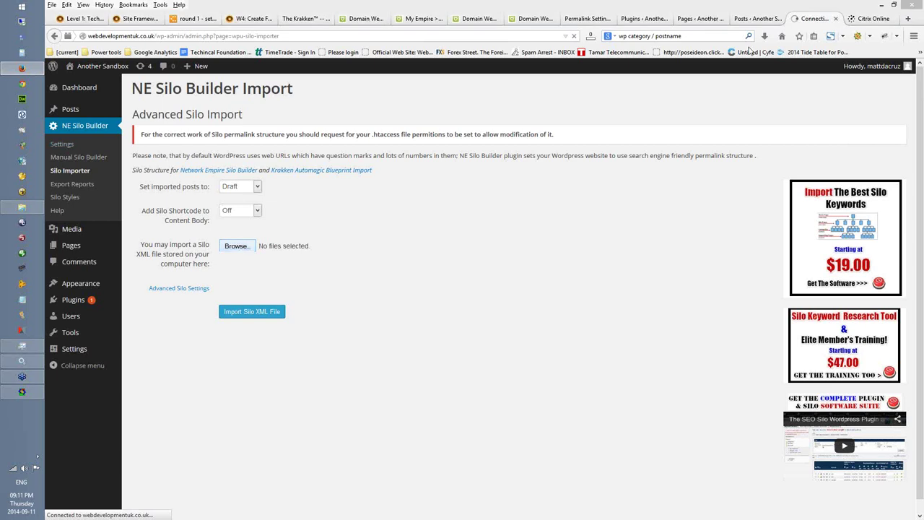
left_click(22, 207)
left_click(664, 82)
key("ctrl+c")
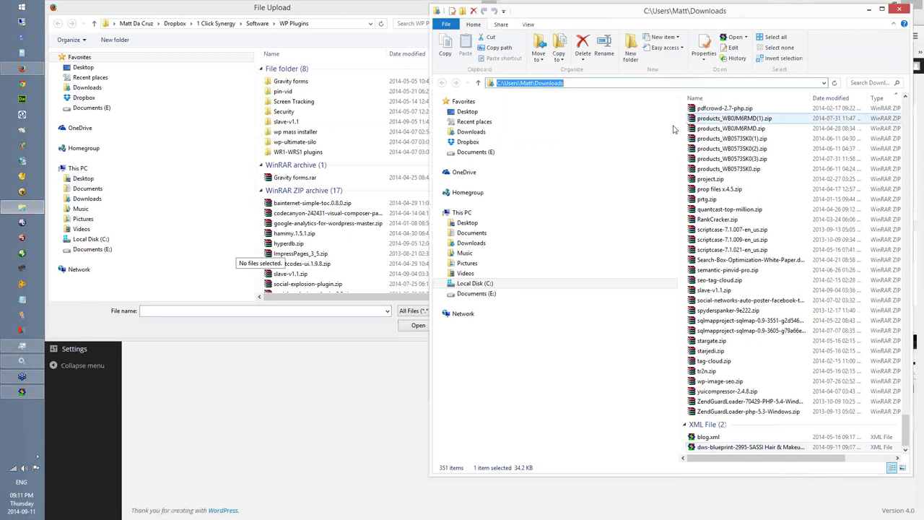
right_click(318, 23)
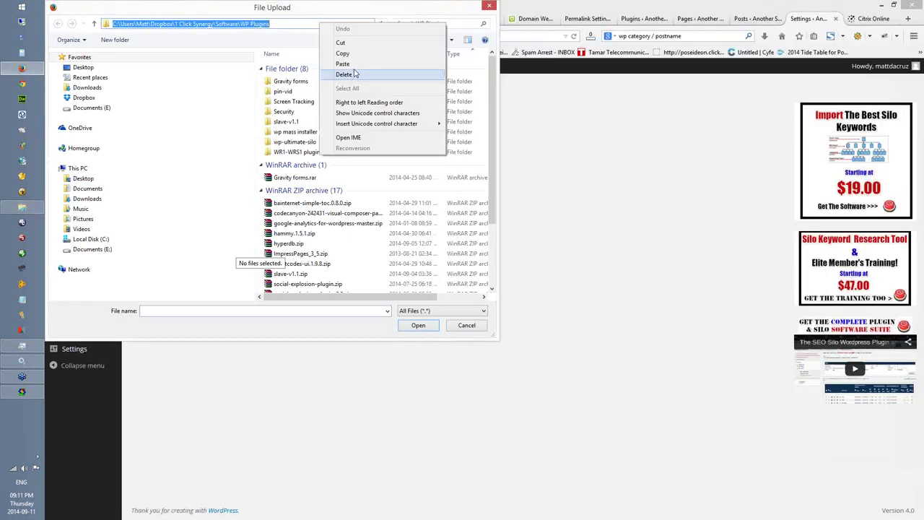
left_click(356, 71)
key("Return")
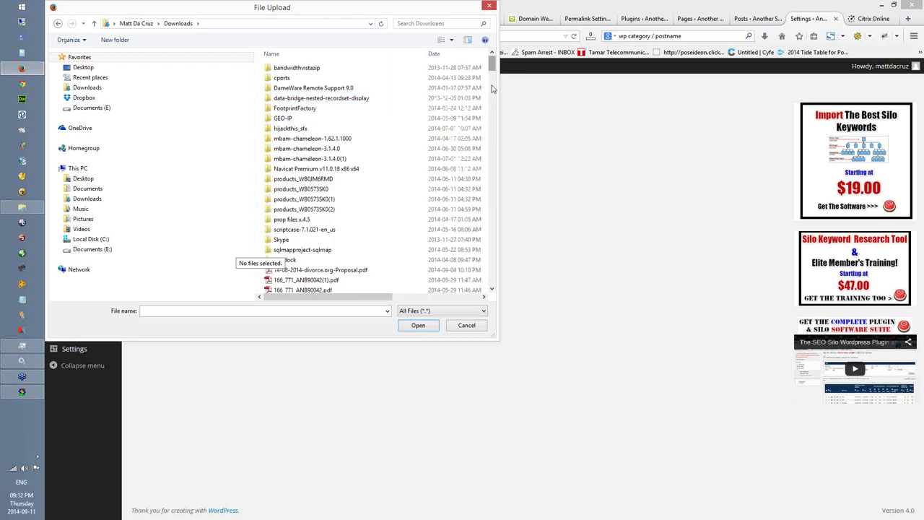
scroll(493, 88, "down", 10)
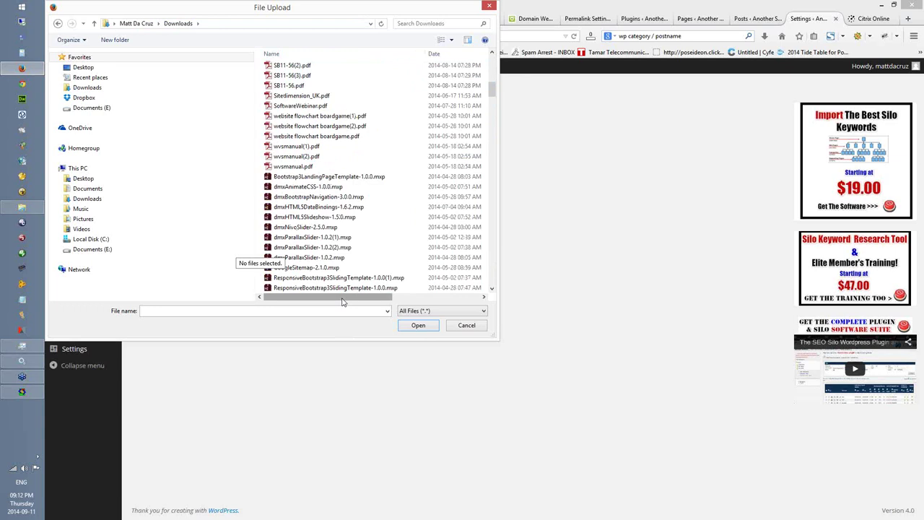
left_click_drag(343, 302, 430, 302)
left_click(373, 53)
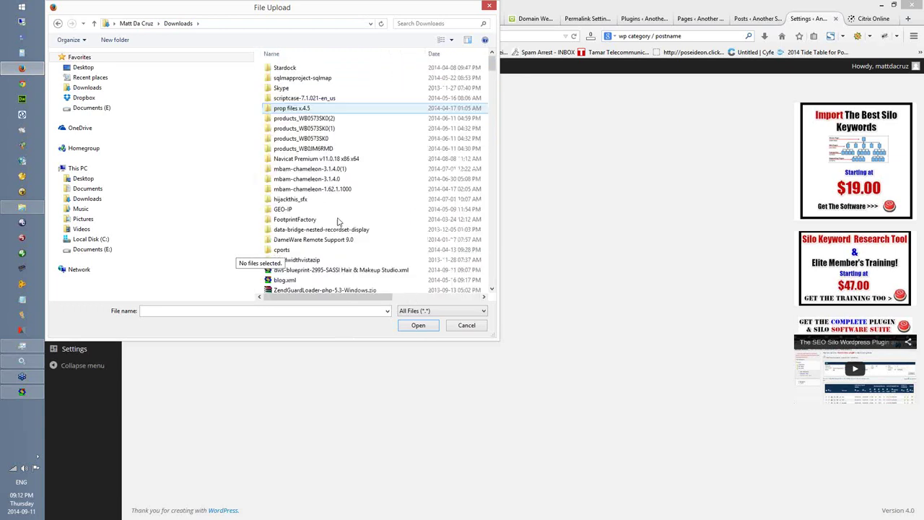
left_click(351, 275)
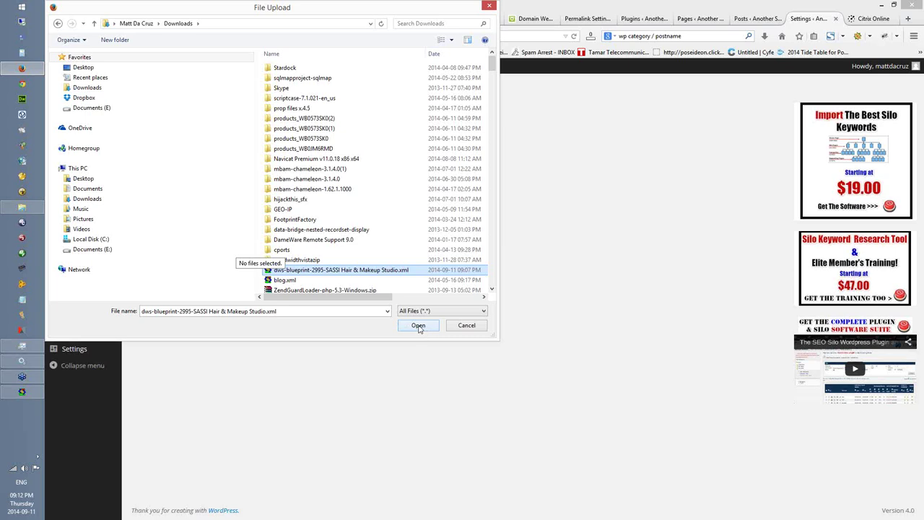
left_click(420, 326)
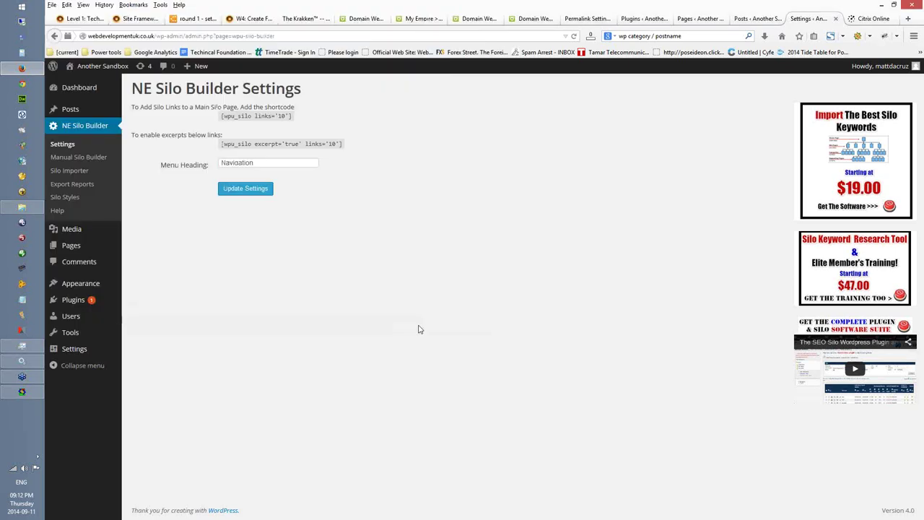
Step: Back on Silo Importer, reselect dws-blueprint-2995-SASSI Hair & Makeup Studio.xml as the upload file
left_click(68, 171)
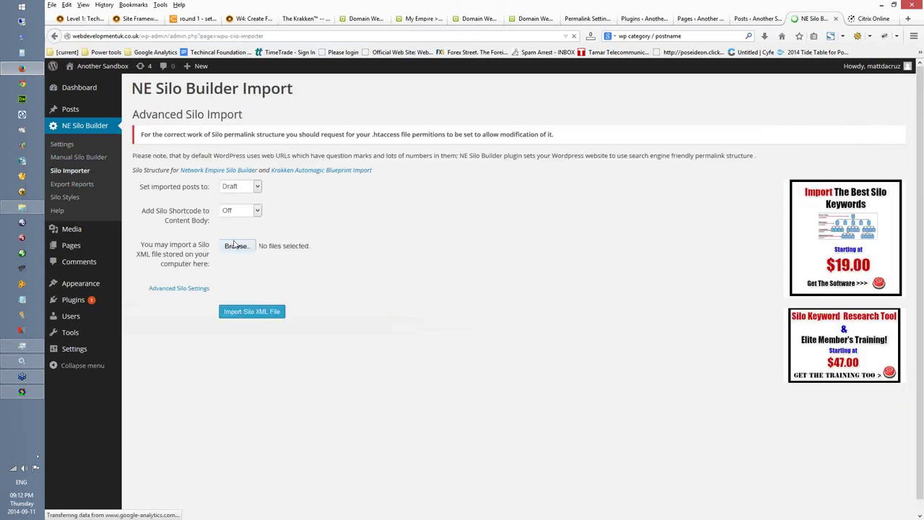
left_click(238, 246)
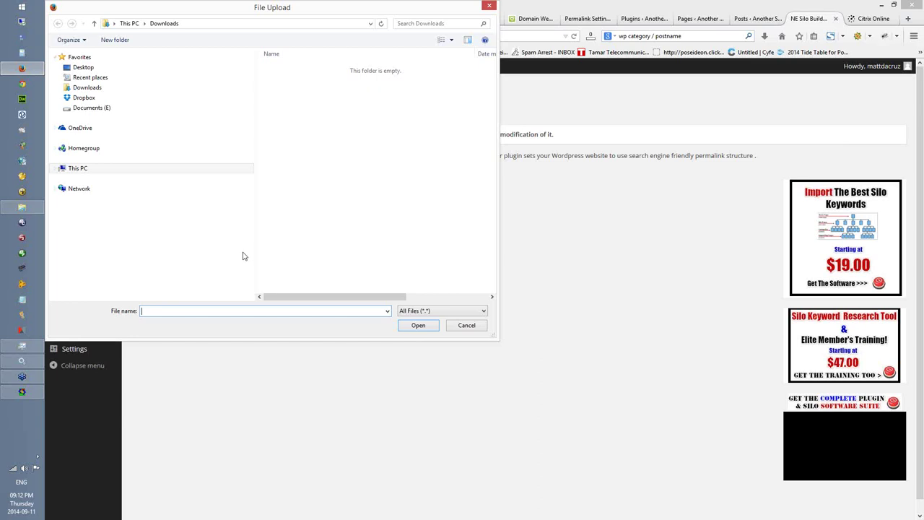
scroll(494, 65, "down", 10)
scroll(496, 62, "down", 5)
scroll(418, 74, "right", 3)
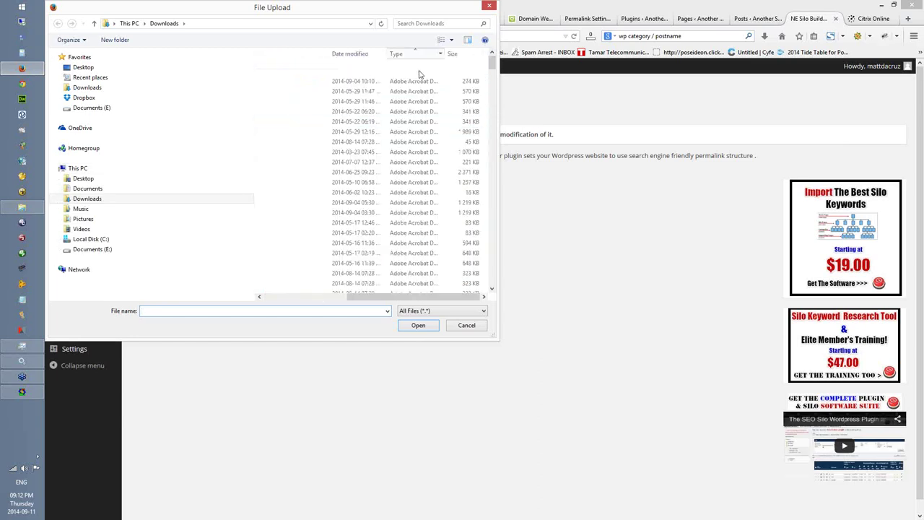
scroll(419, 74, "up", 15)
scroll(418, 74, "left", 3)
left_click(379, 81)
left_click(417, 324)
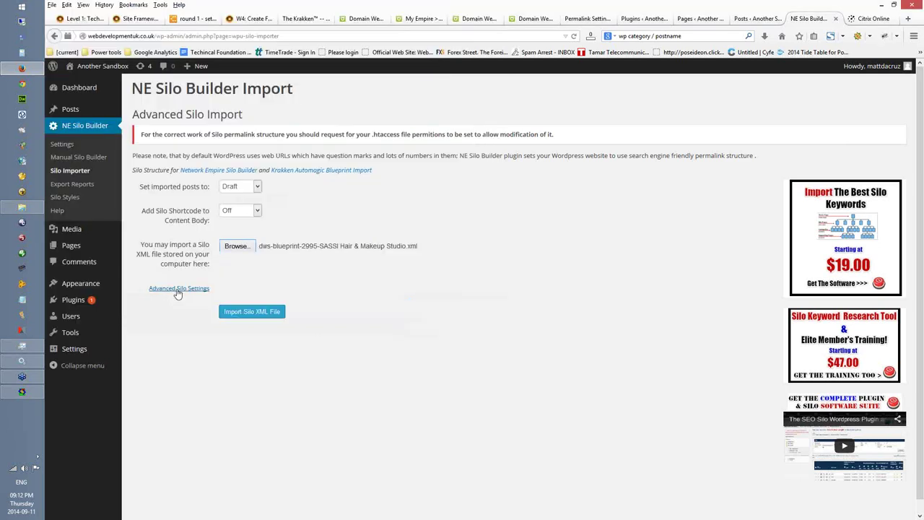
Step: Show the advanced silo settings and set Category and Supporting Article titles to Primary Keyword
left_click(174, 291)
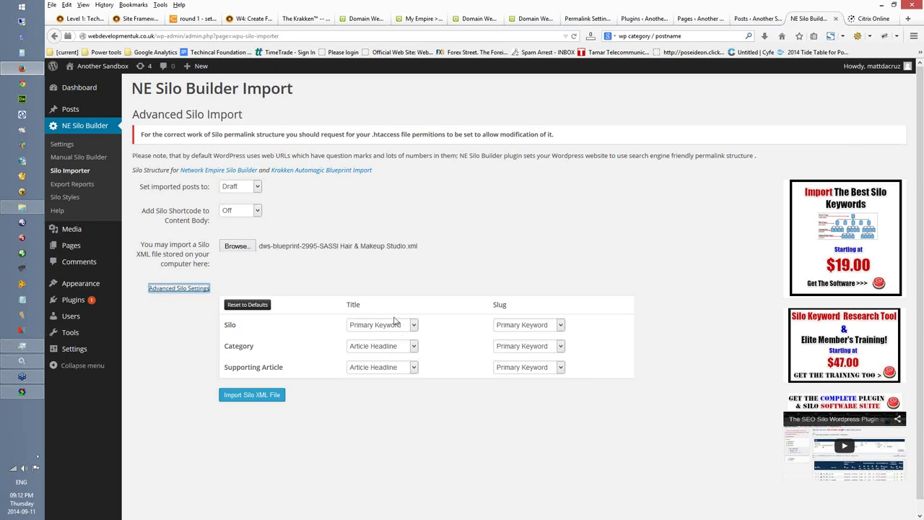
left_click(413, 346)
left_click(403, 358)
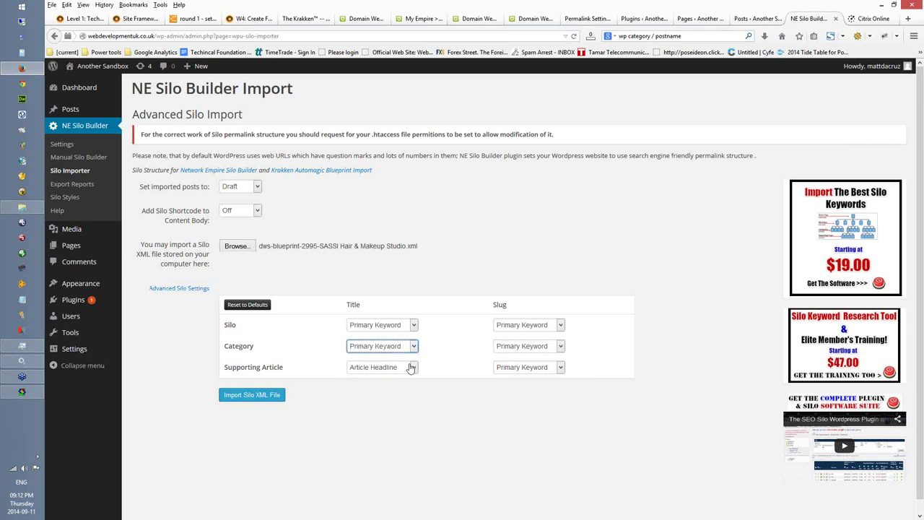
left_click(413, 368)
left_click(400, 379)
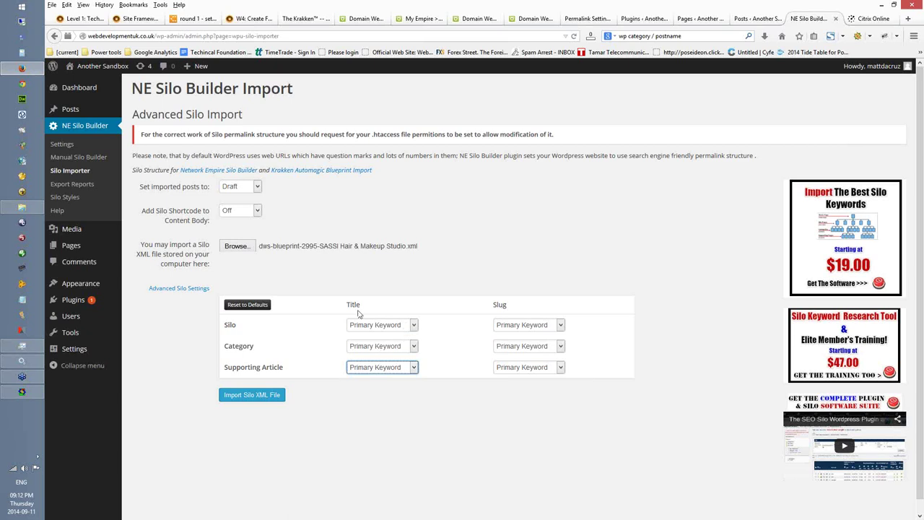
Step: Switch the Silo, Category and Supporting Article titles to Page Title
left_click(413, 325)
left_click(399, 344)
left_click(412, 348)
left_click(395, 366)
left_click(414, 368)
left_click(389, 387)
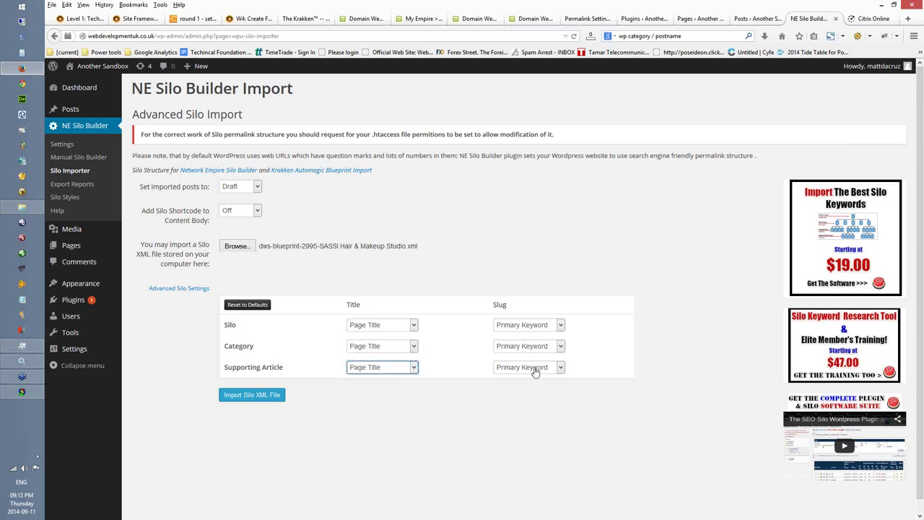
Step: Keep the Silo slug as Primary Keyword and return all three titles to Primary Keyword
left_click(561, 327)
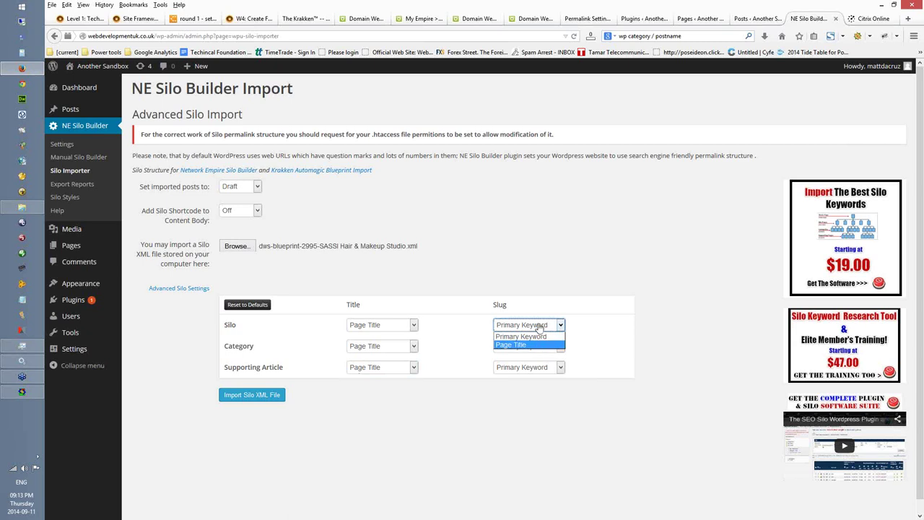
left_click(539, 328)
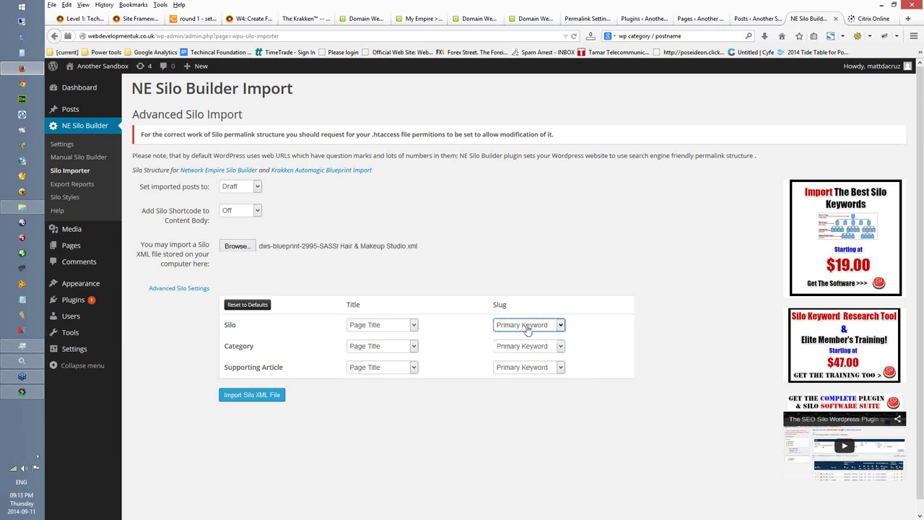
left_click(413, 327)
left_click(411, 336)
left_click(413, 348)
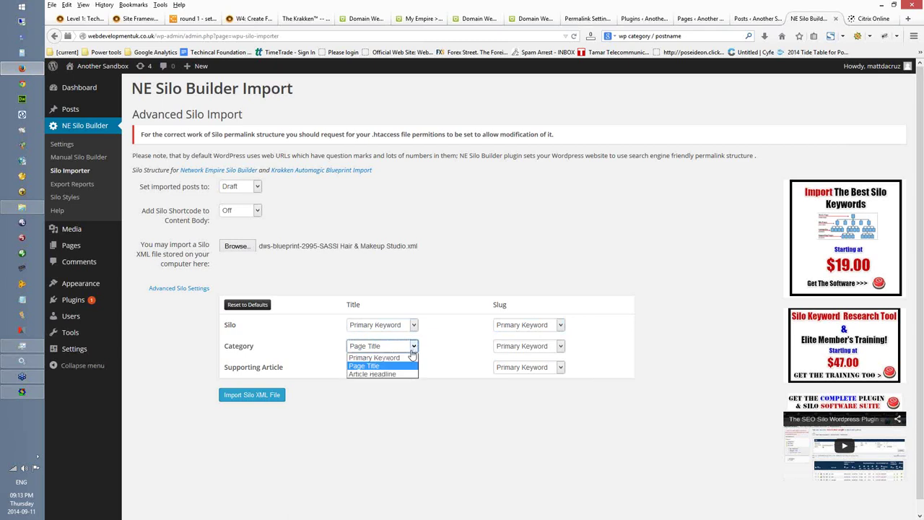
left_click(408, 357)
left_click(413, 367)
left_click(404, 378)
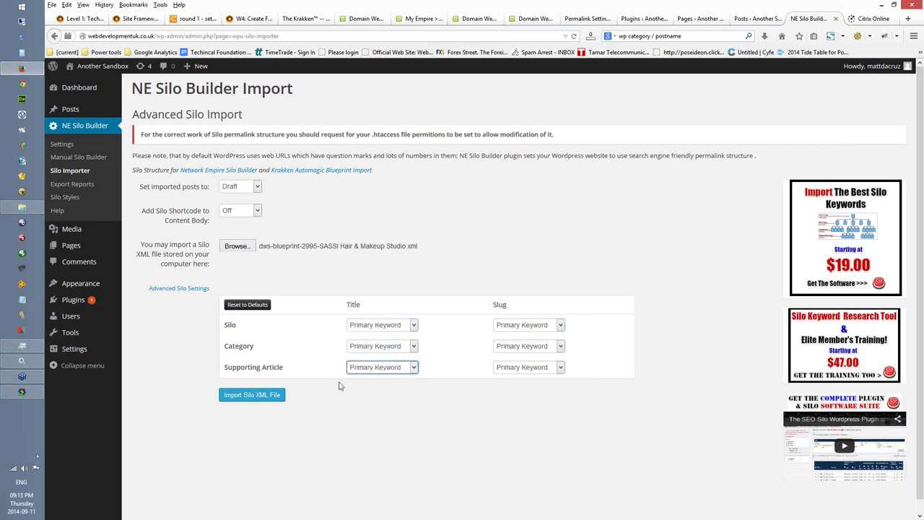
Step: Import the SASSI silo XML file and view the resulting 20 draft pages
left_click(242, 397)
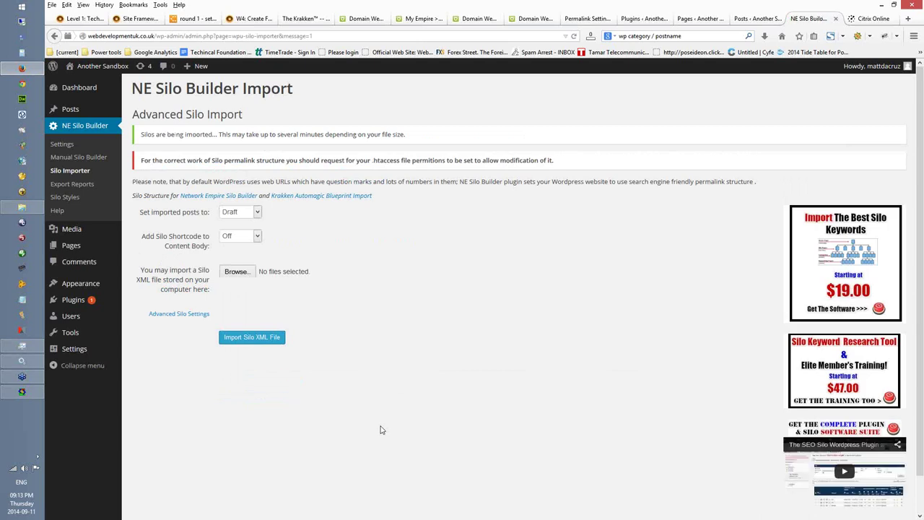
left_click(698, 18)
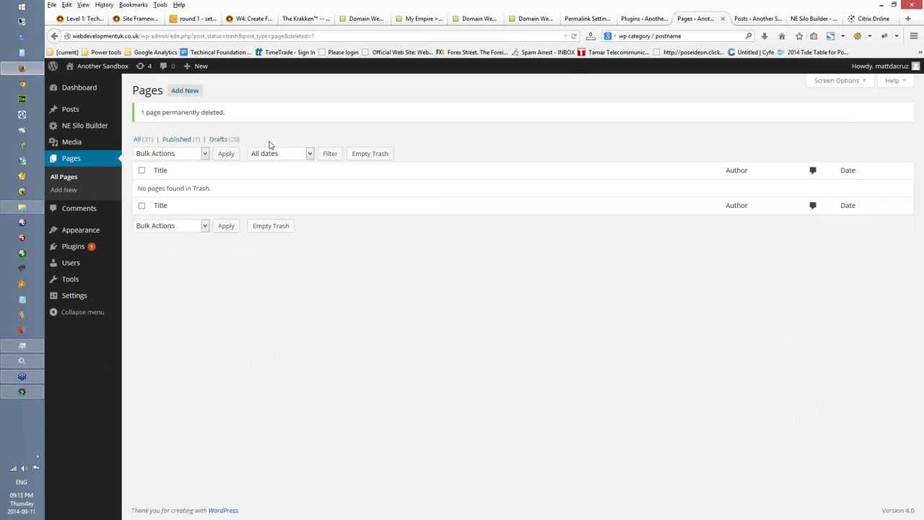
left_click(221, 141)
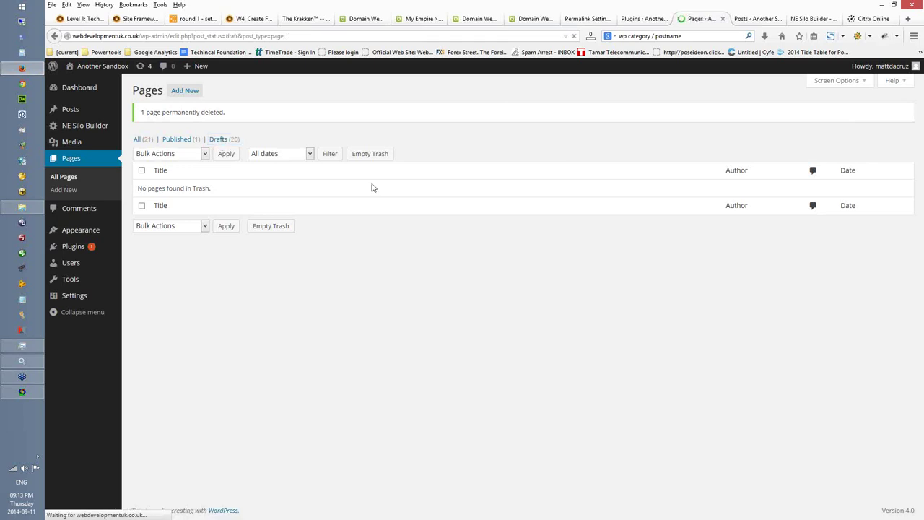
scroll(388, 184, "down", 4)
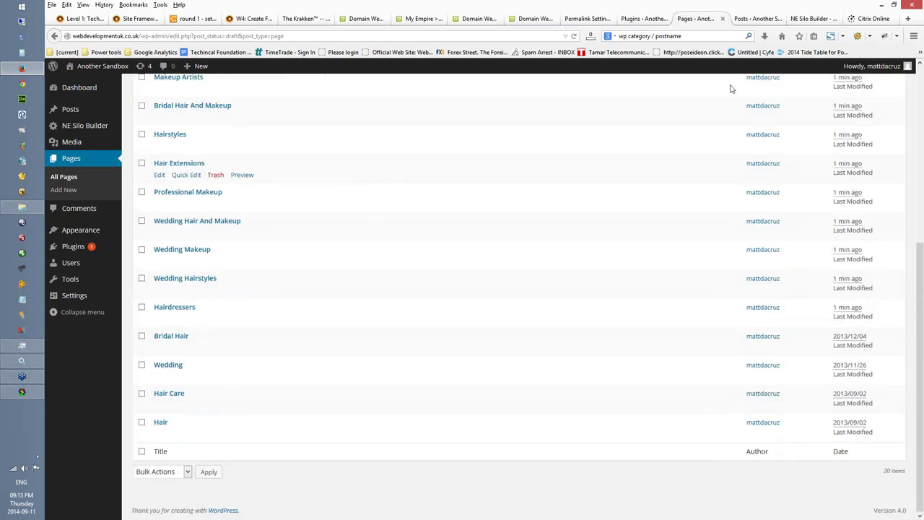
scroll(730, 88, "up", 5)
Step: Switch to the Posts trash list and reload it
left_click(757, 19)
left_click(810, 19)
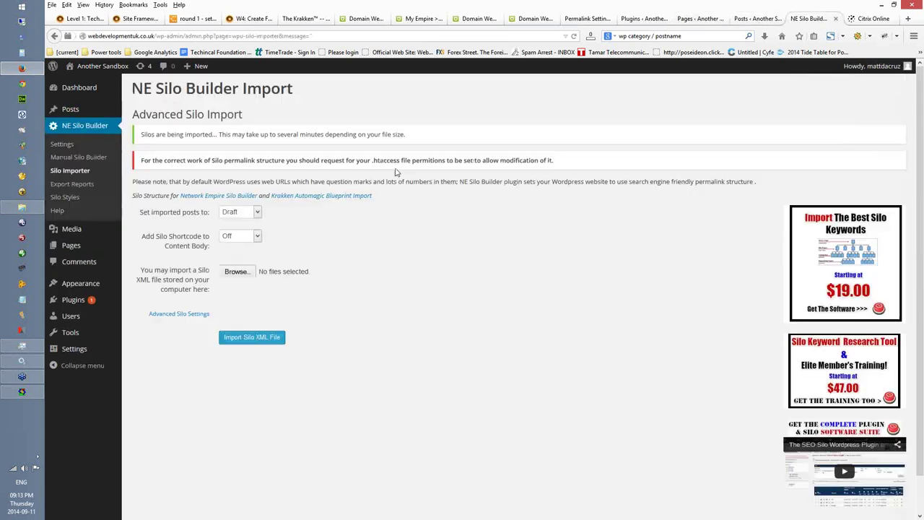
left_click(755, 18)
left_click(574, 36)
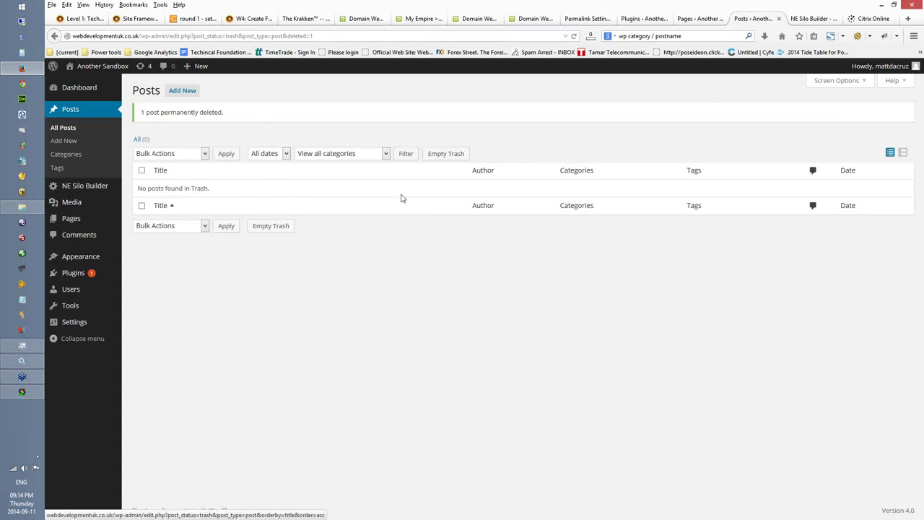
Step: Select all 20 draft pages and open them in Bulk Edit
left_click(703, 21)
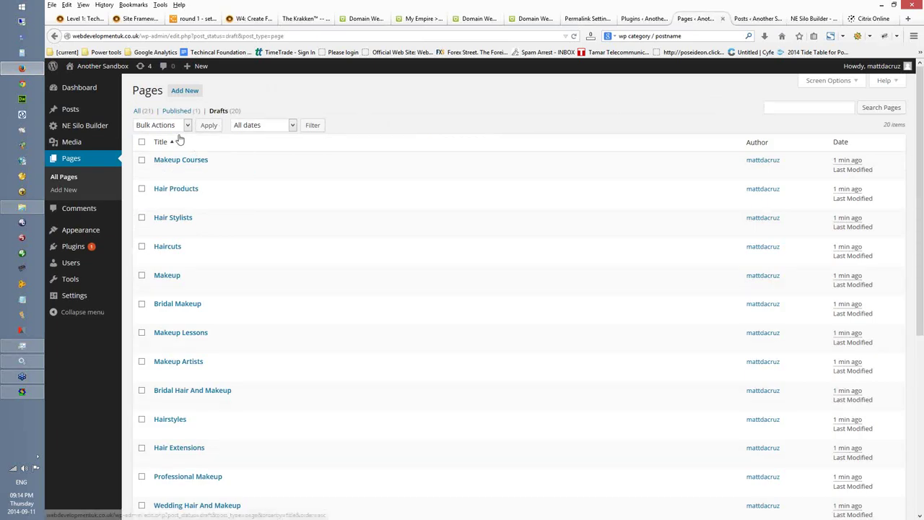
left_click(141, 142)
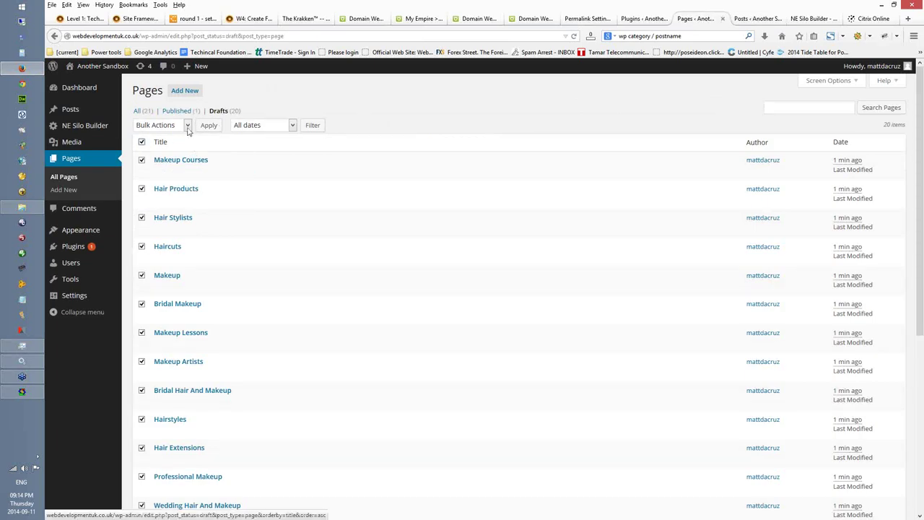
left_click(187, 125)
left_click(173, 145)
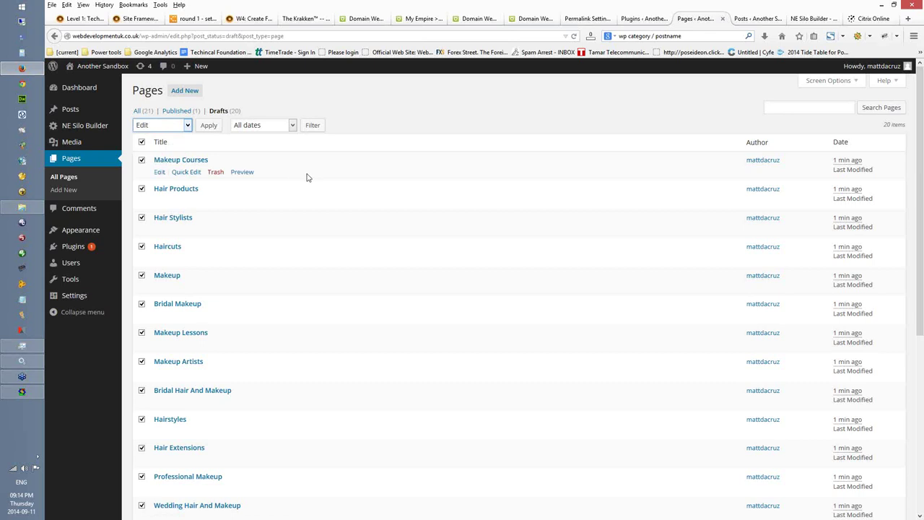
left_click(207, 127)
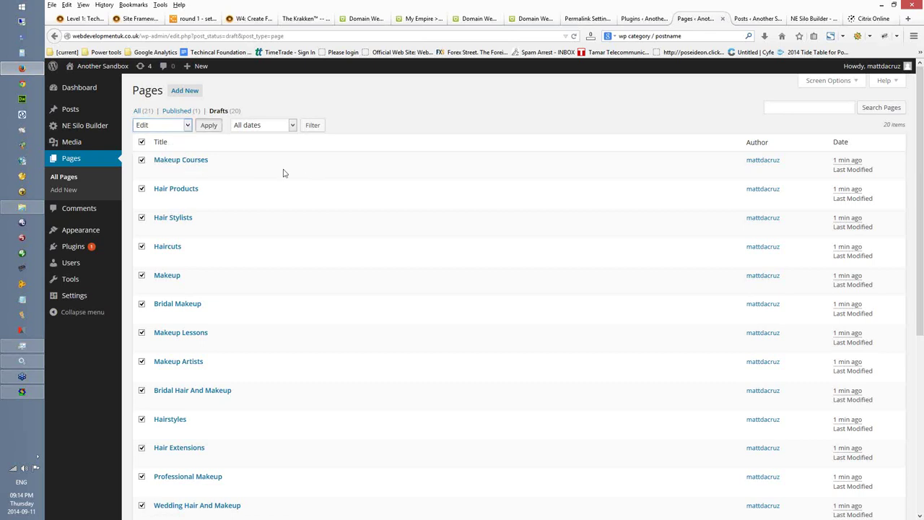
Step: Check the Parent and Template dropdowns, leaving both at No Change, then go to Appearance > Themes
left_click(476, 188)
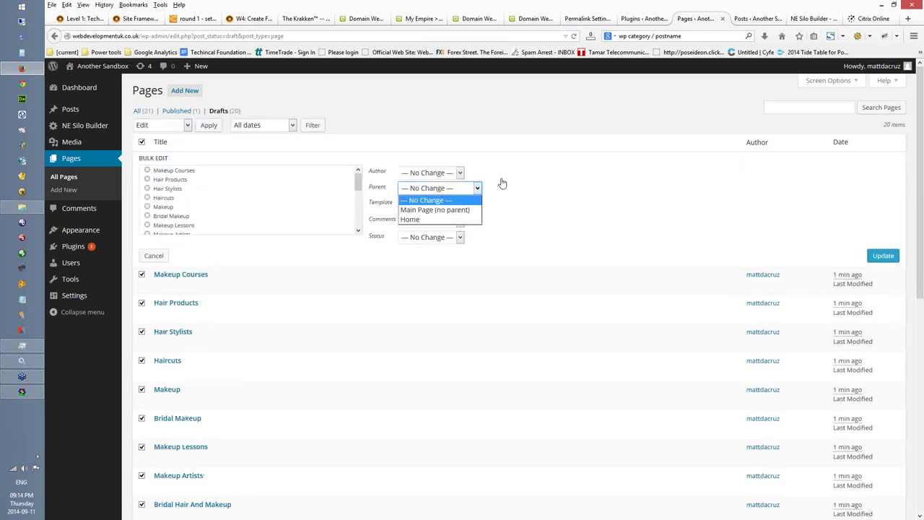
left_click(476, 189)
left_click(462, 203)
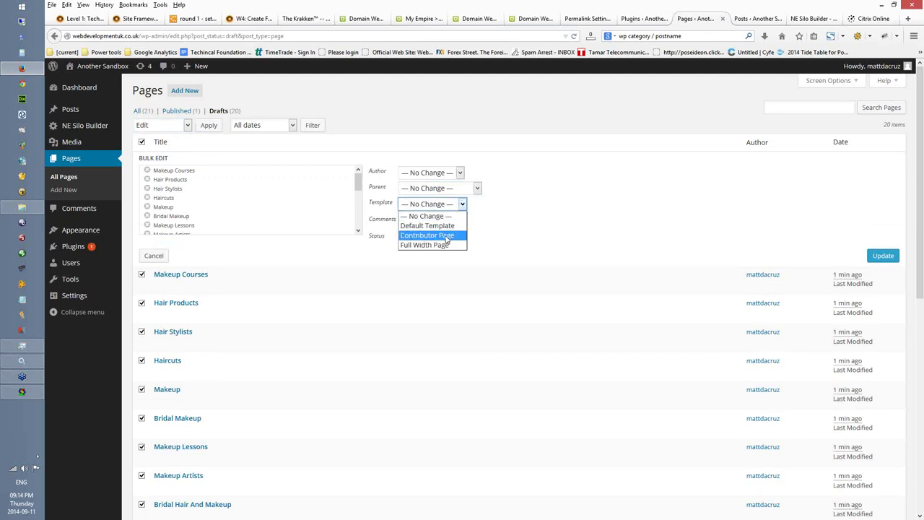
left_click(540, 202)
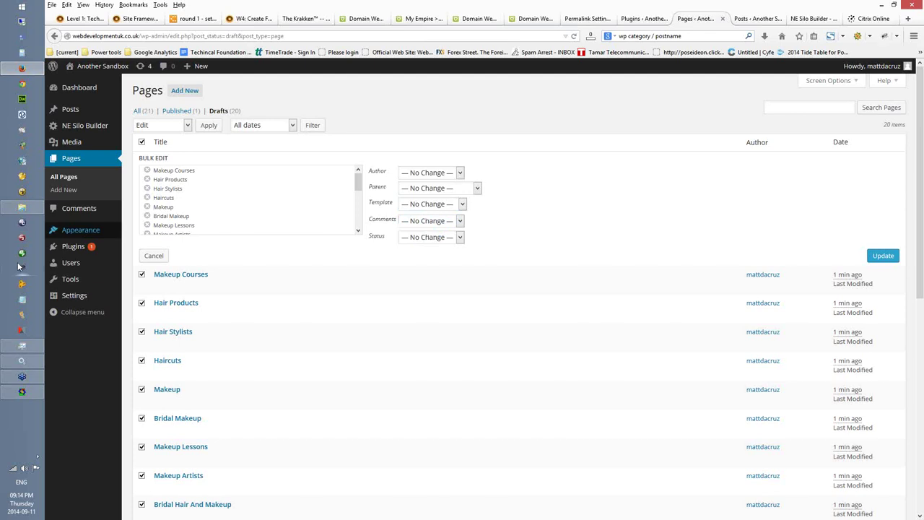
left_click(144, 233)
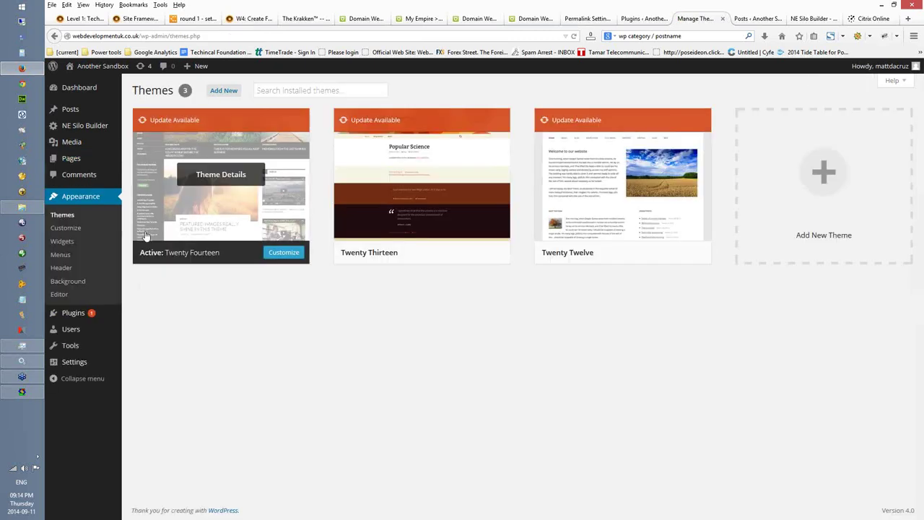
Step: Activate the Twenty Twelve theme, then go to the All Pages list
mouse_move(606, 181)
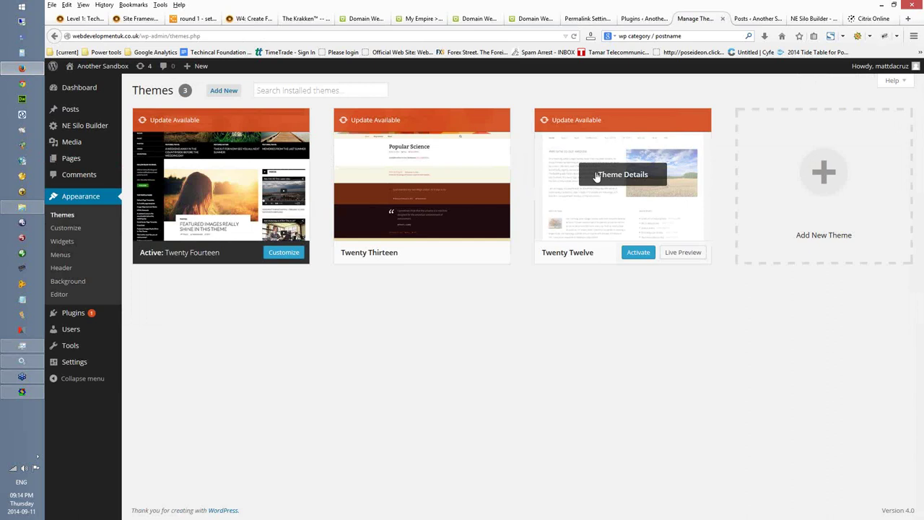
left_click(638, 254)
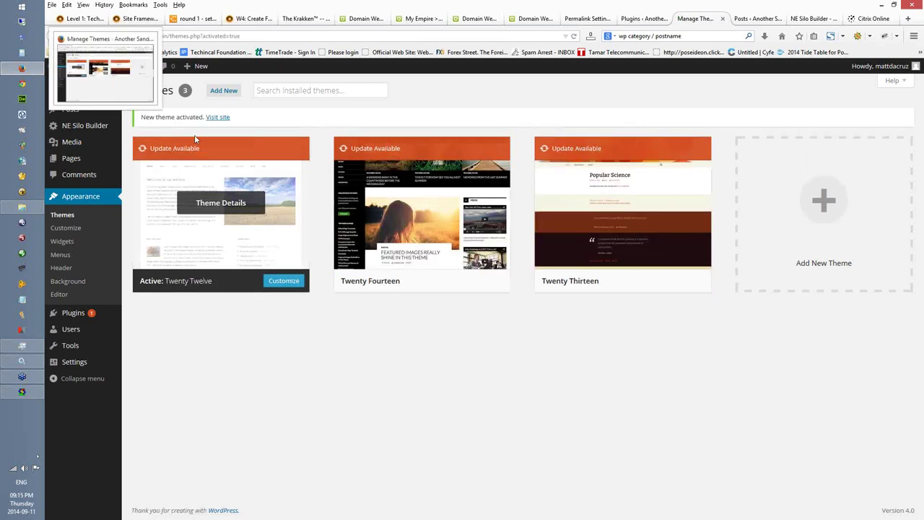
left_click(70, 160)
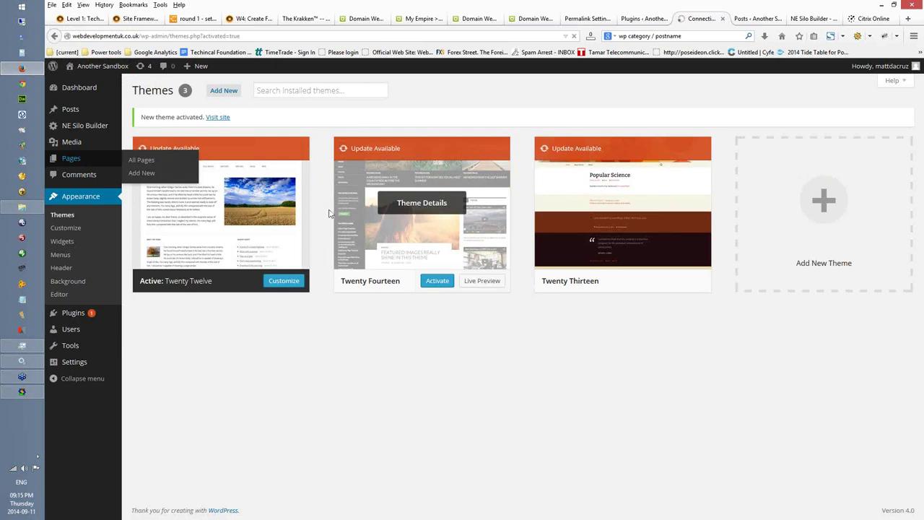
left_click(91, 164)
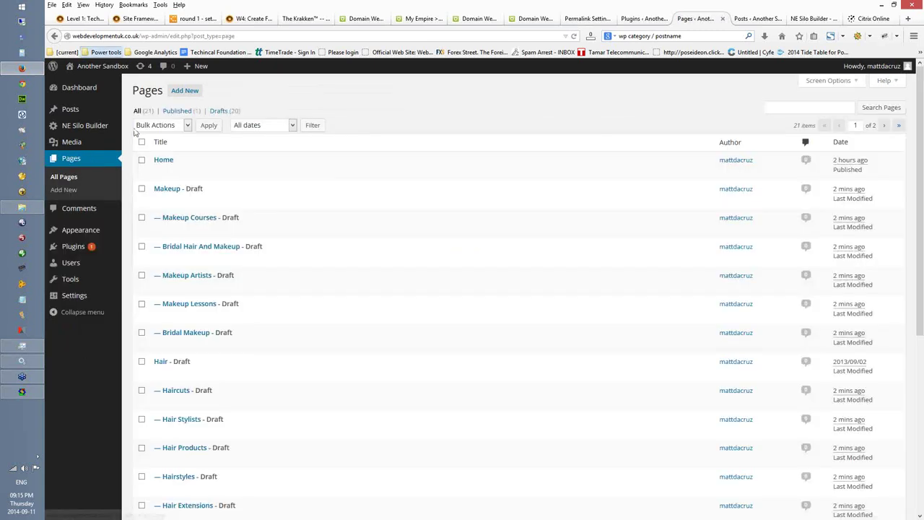
Step: Select all pages and bulk-edit them to use the Default Template
left_click(141, 142)
left_click(179, 126)
left_click(170, 146)
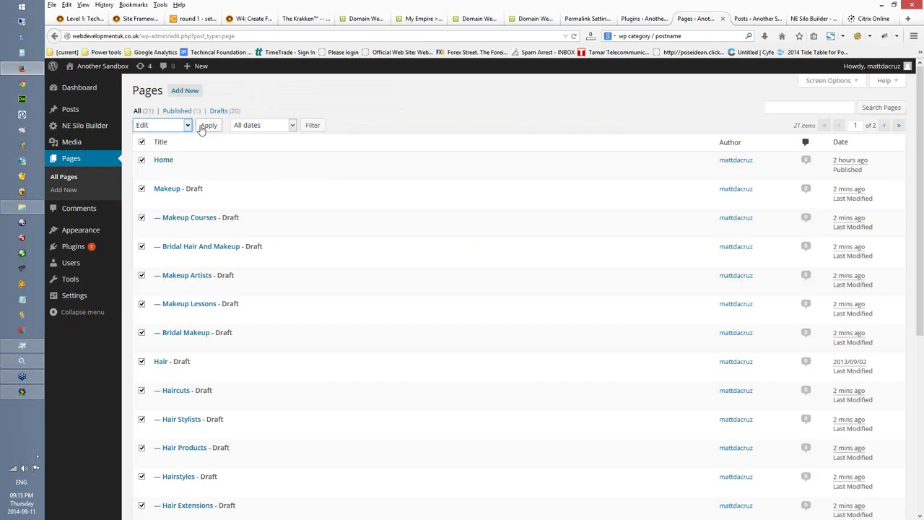
left_click(206, 126)
left_click(462, 204)
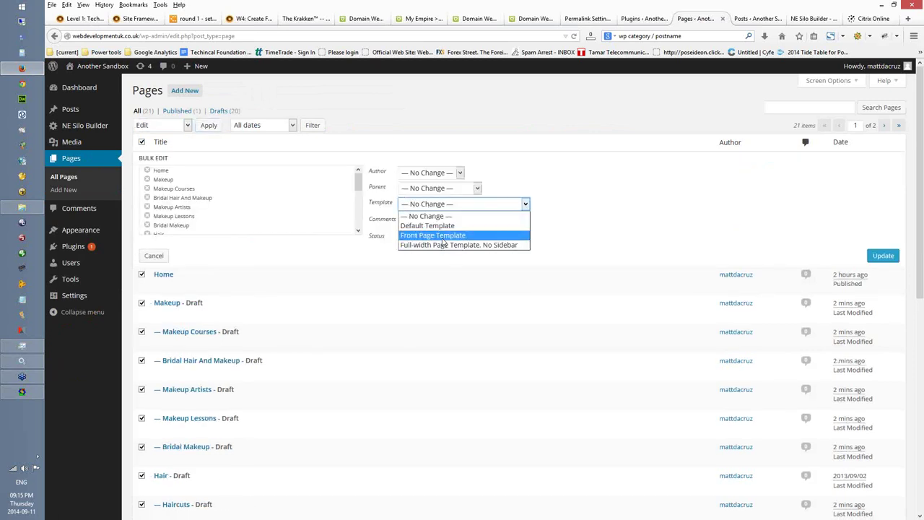
left_click(436, 225)
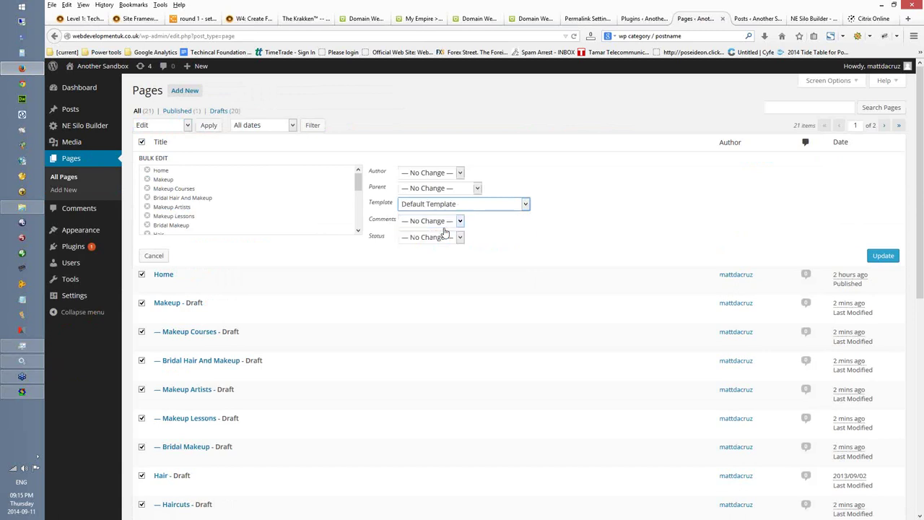
left_click(882, 255)
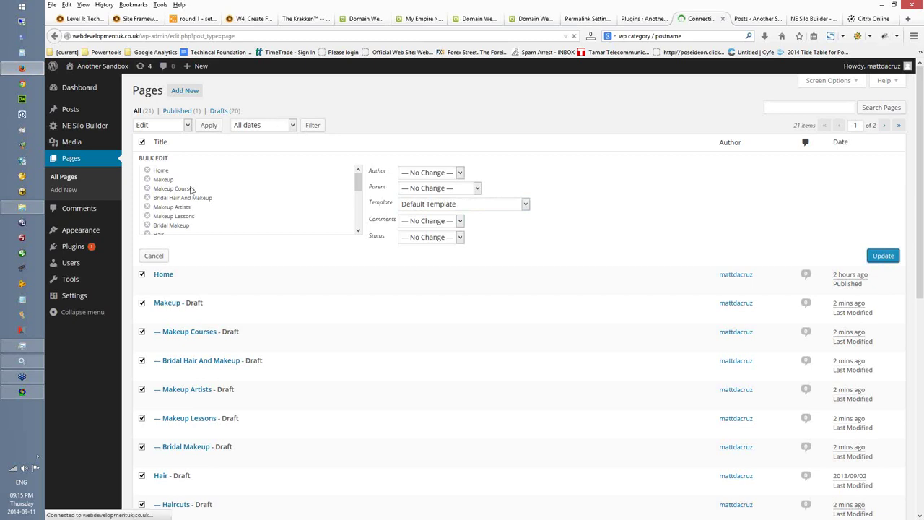
mouse_move(74, 237)
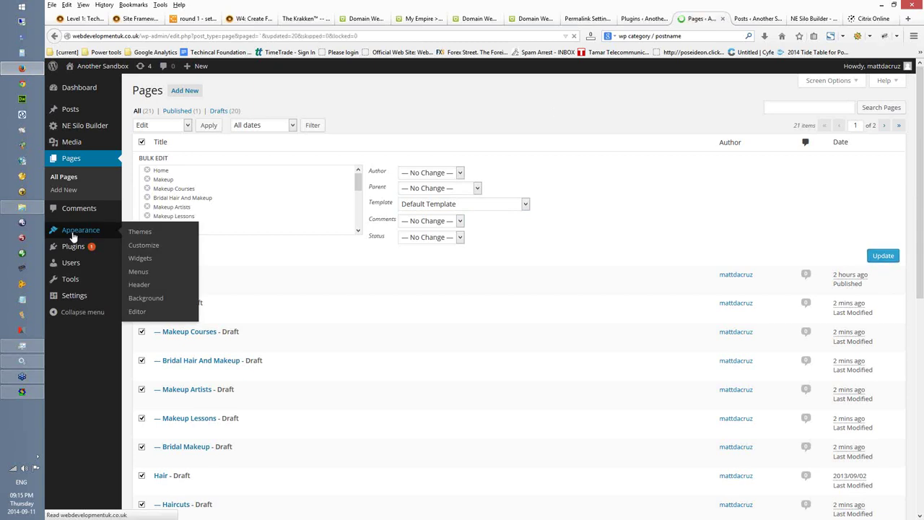
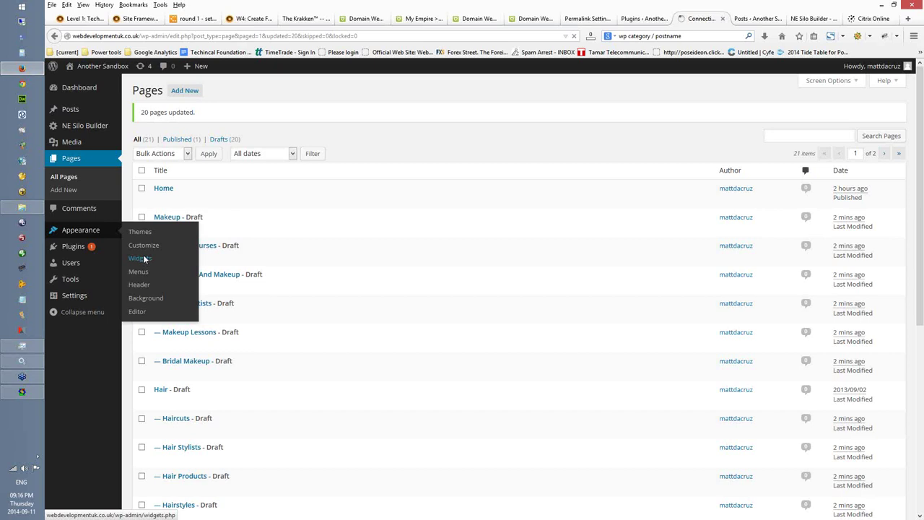
Step: Open the Widgets screen and expand the Search widget in the Main Sidebar
left_click(144, 258)
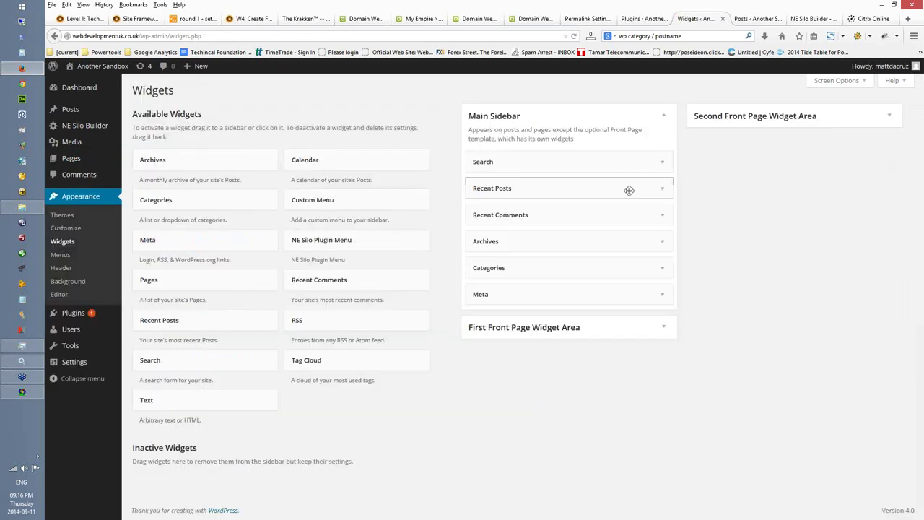
left_click(664, 168)
Step: Delete the Search, Recent Posts and Recent Comments widgets from the Main Sidebar
left_click(482, 213)
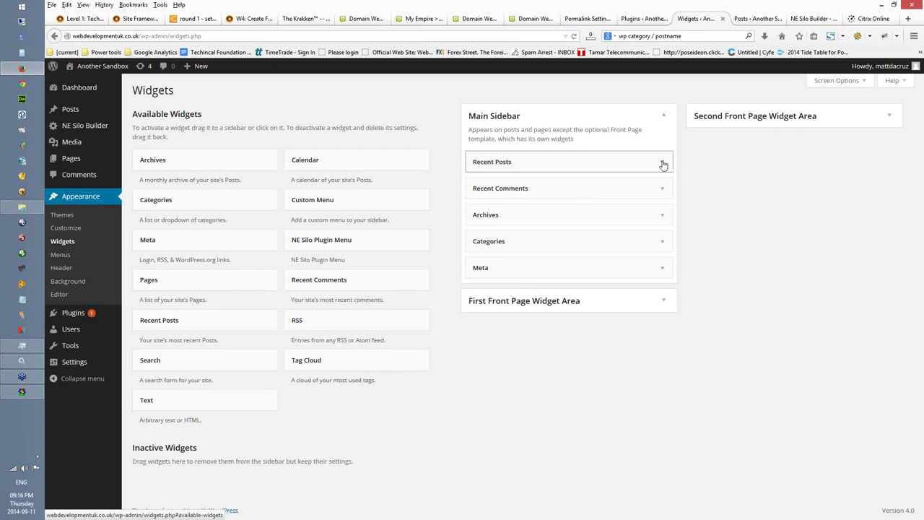
left_click(663, 166)
left_click(482, 250)
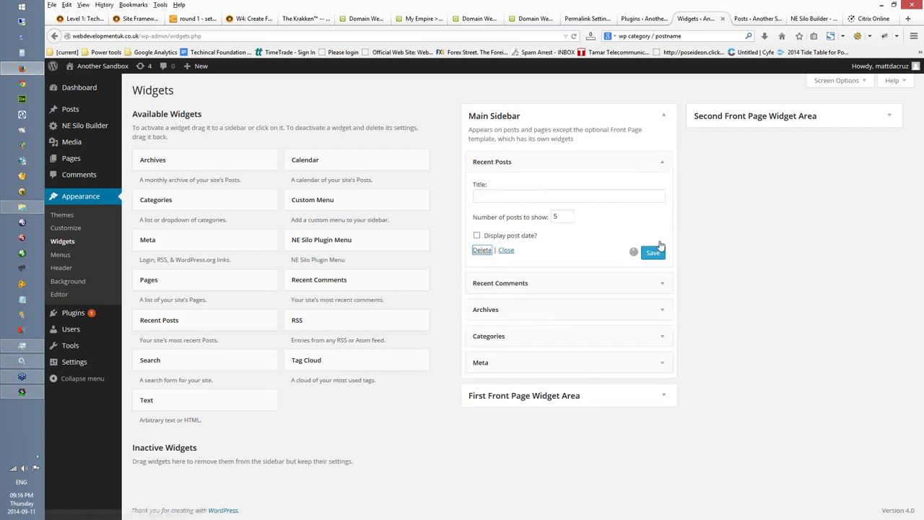
left_click(663, 165)
left_click(482, 233)
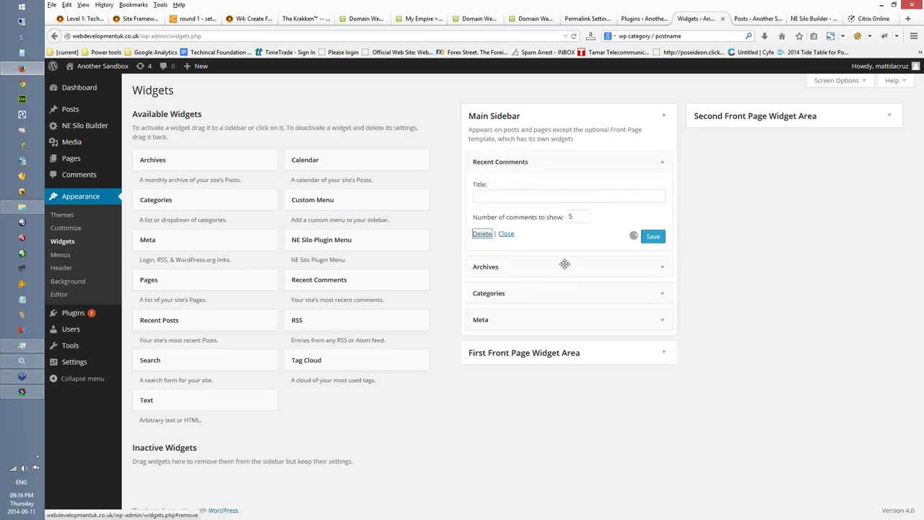
left_click(663, 165)
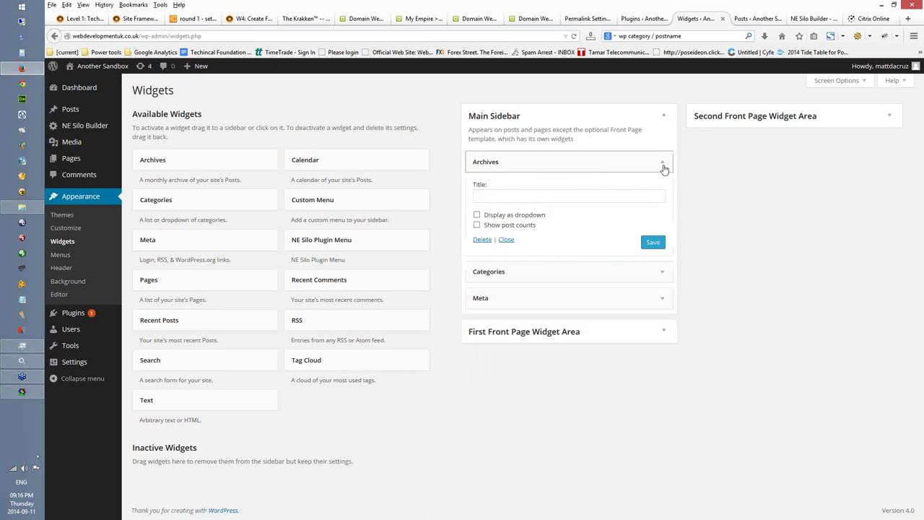
Step: Delete the Archives, Categories and Meta widgets and drop in the NE Silo Plugin Menu widget
left_click(482, 239)
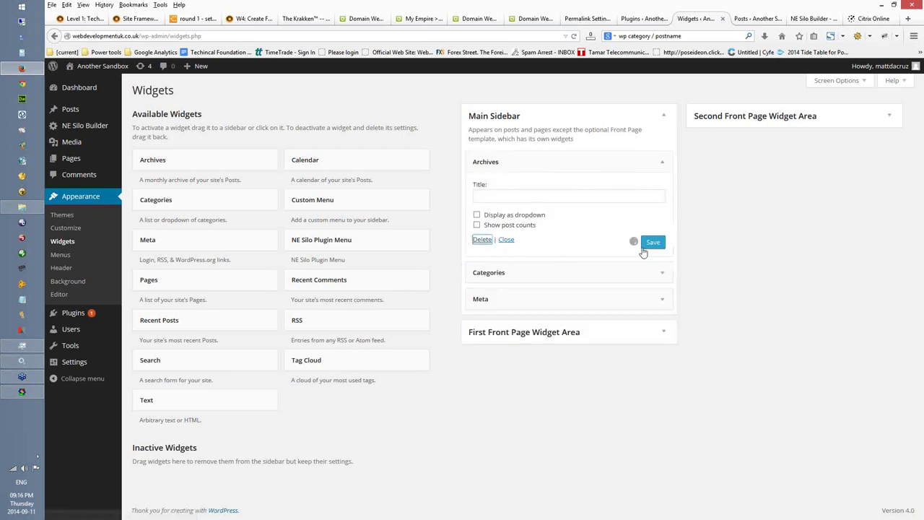
left_click(661, 164)
left_click(482, 249)
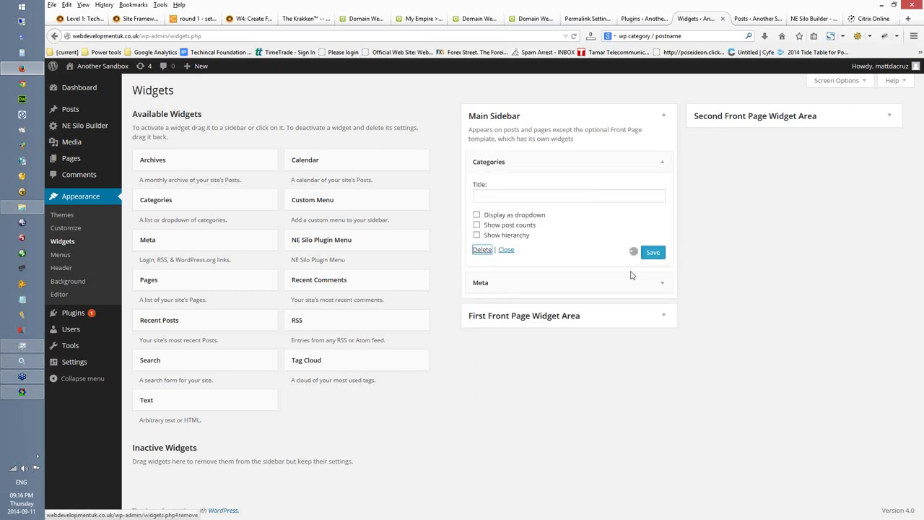
left_click(658, 165)
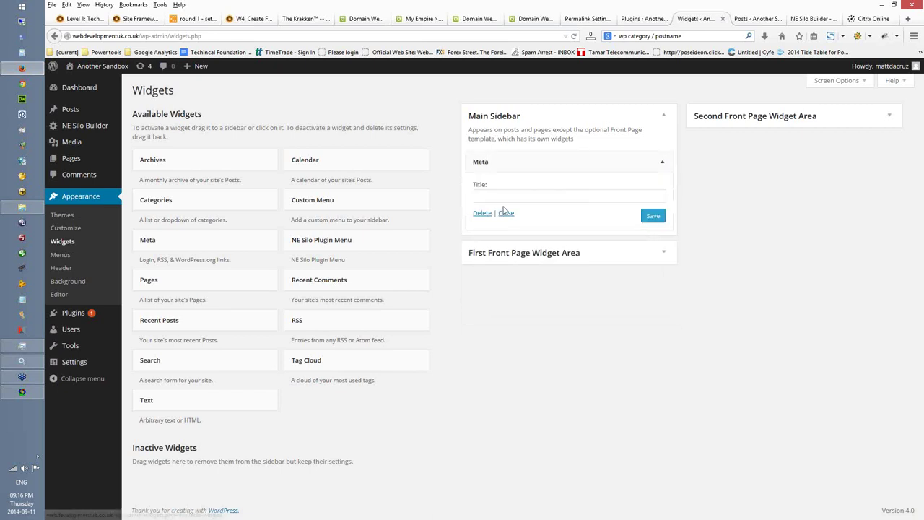
left_click(481, 213)
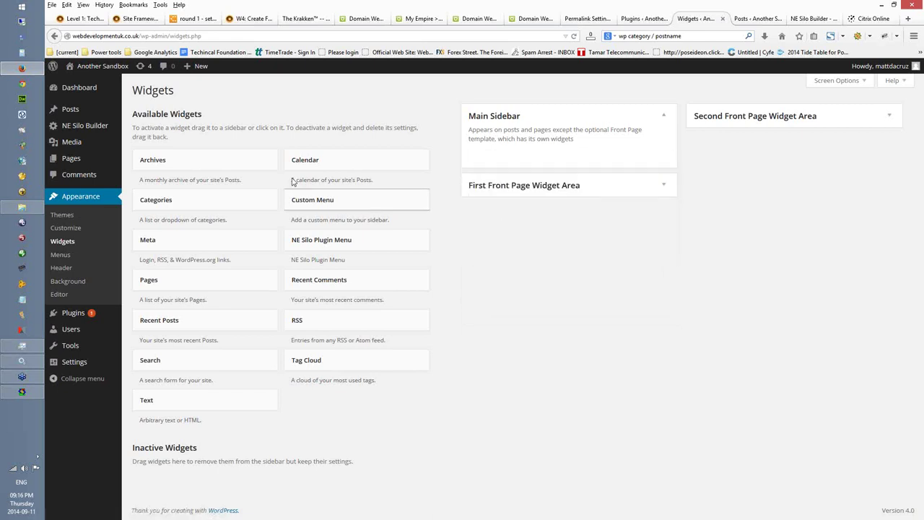
left_click_drag(326, 241, 517, 159)
Step: Title the NE Silo Plugin Menu widget 'Navigation', set Show Breadcrumbs to Yes, and add a Search widget below it
left_click(504, 195)
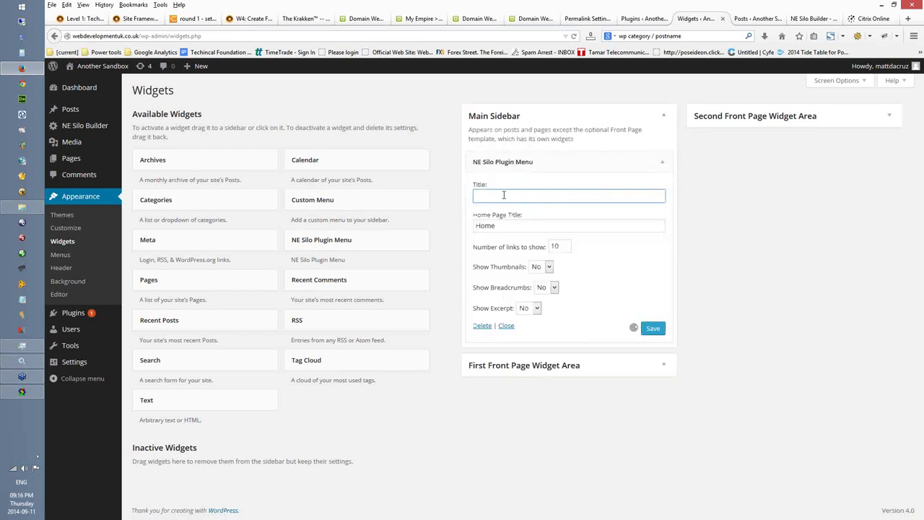
type("Navigation")
left_click(487, 226)
double_click(486, 226)
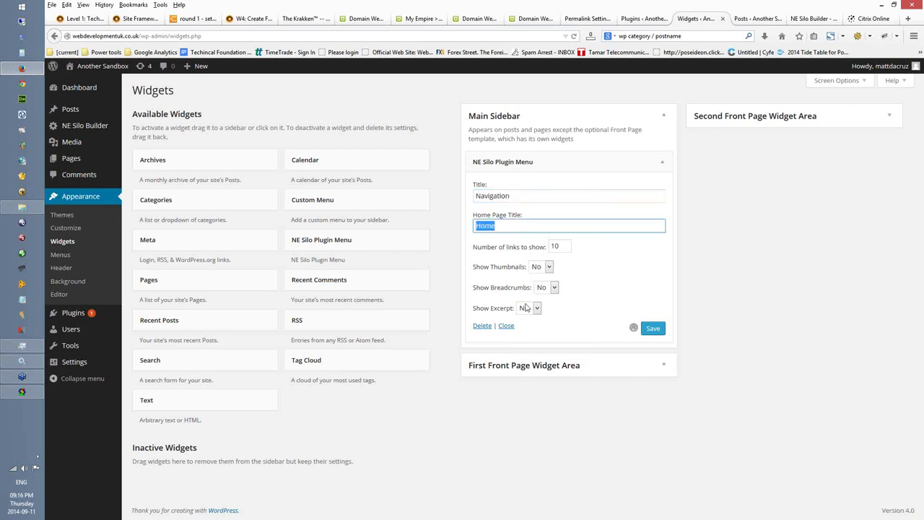
left_click(553, 287)
left_click(550, 301)
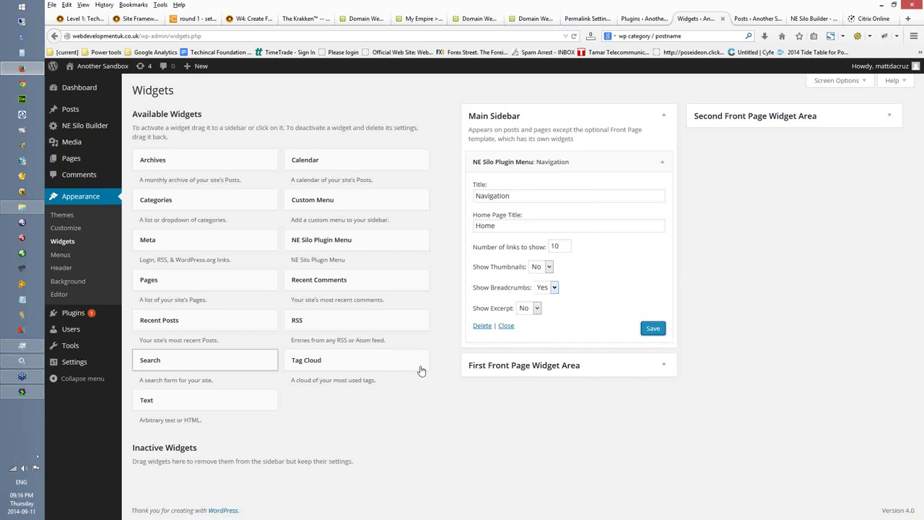
left_click_drag(421, 370, 534, 369)
Step: Title the Search widget 'Search' and save it
left_click(555, 392)
type("Search")
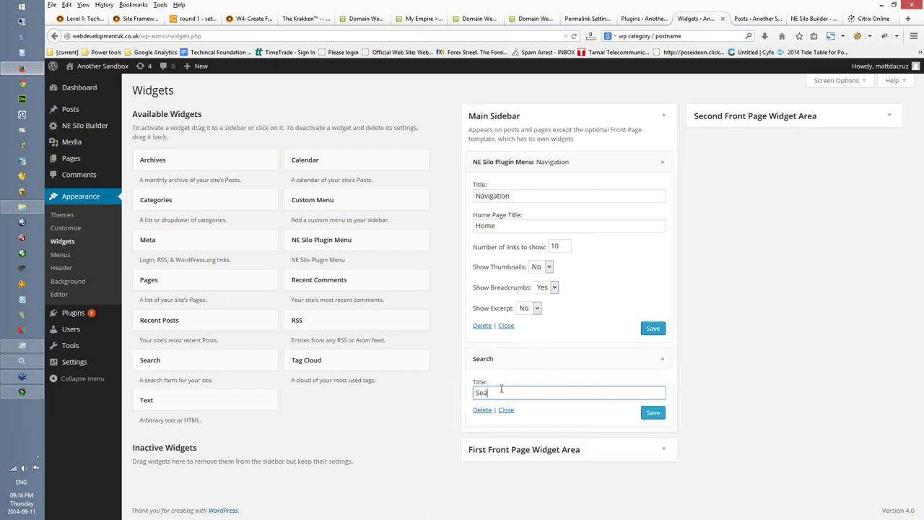
left_click(651, 413)
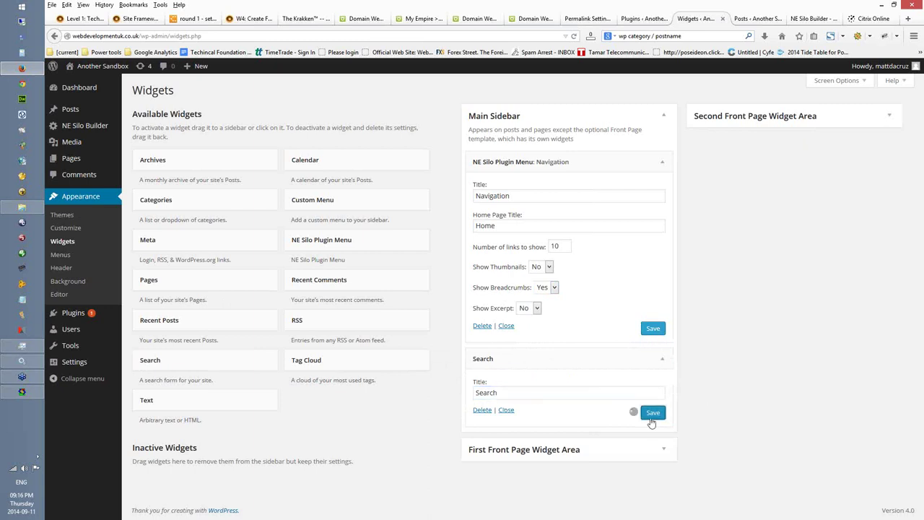
Step: Collapse the open widget panels and move on to the navigation menus editor
left_click(662, 162)
left_click(889, 117)
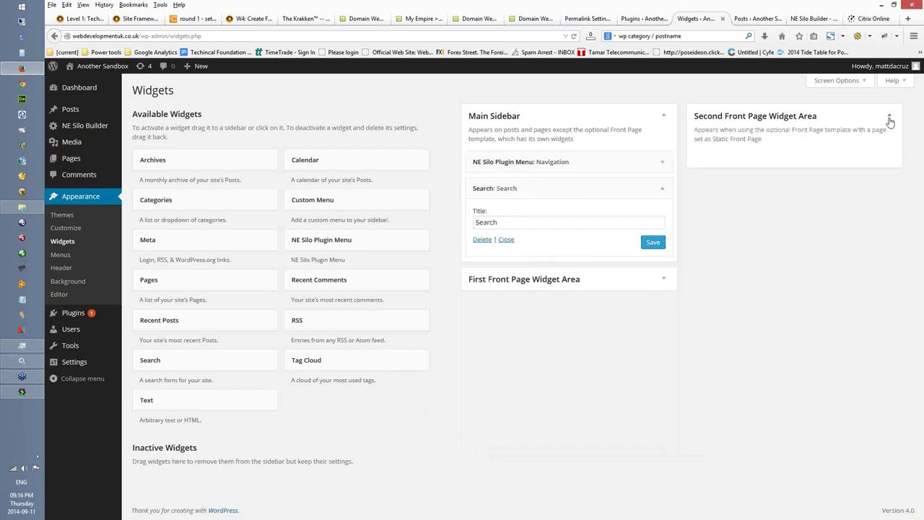
left_click(889, 117)
left_click(60, 254)
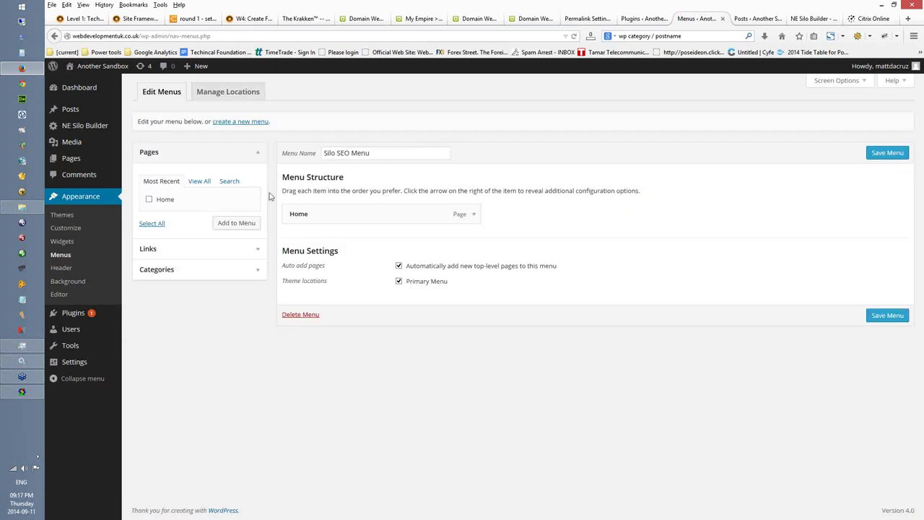
Step: Add the Hair, Makeup and Wedding categories to the Silo SEO Menu under Home
left_click(196, 181)
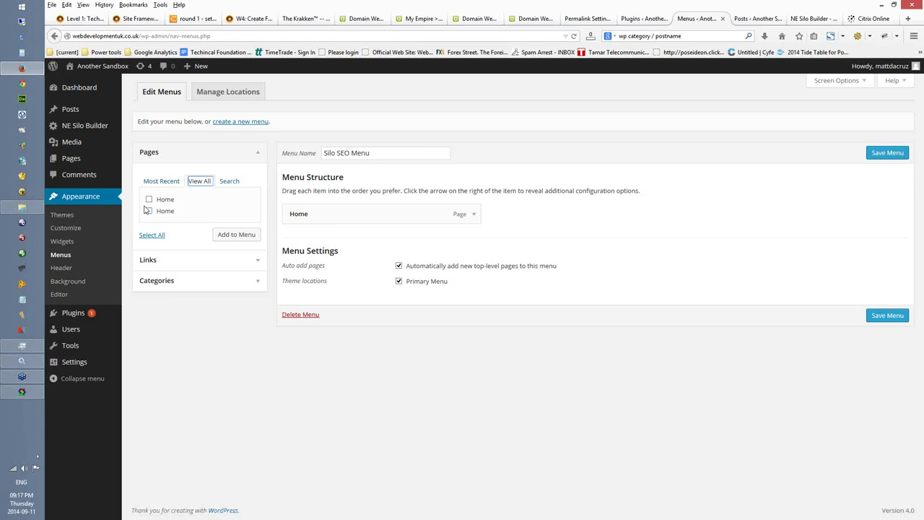
left_click(258, 260)
left_click(259, 278)
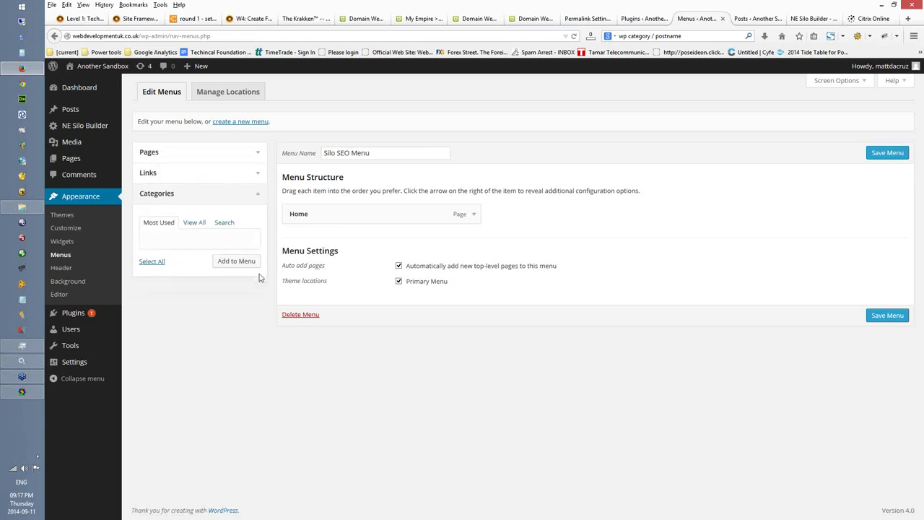
left_click(199, 225)
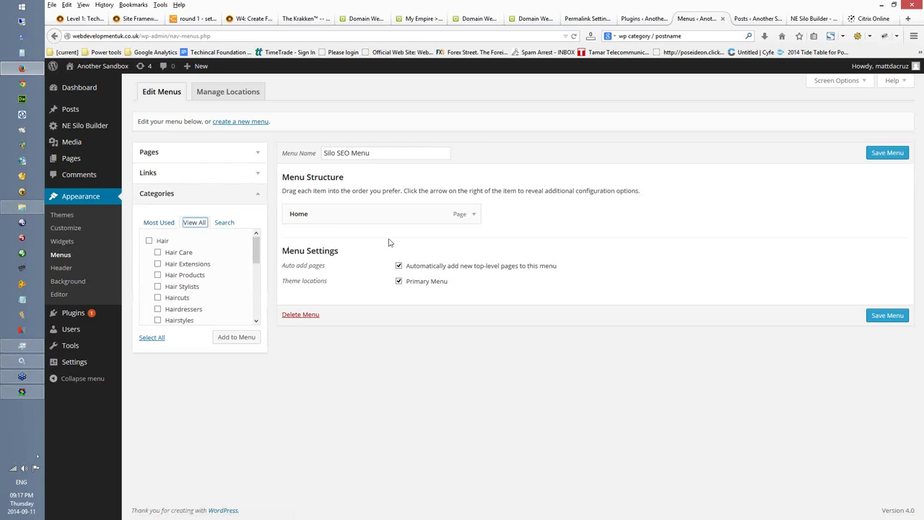
left_click(149, 241)
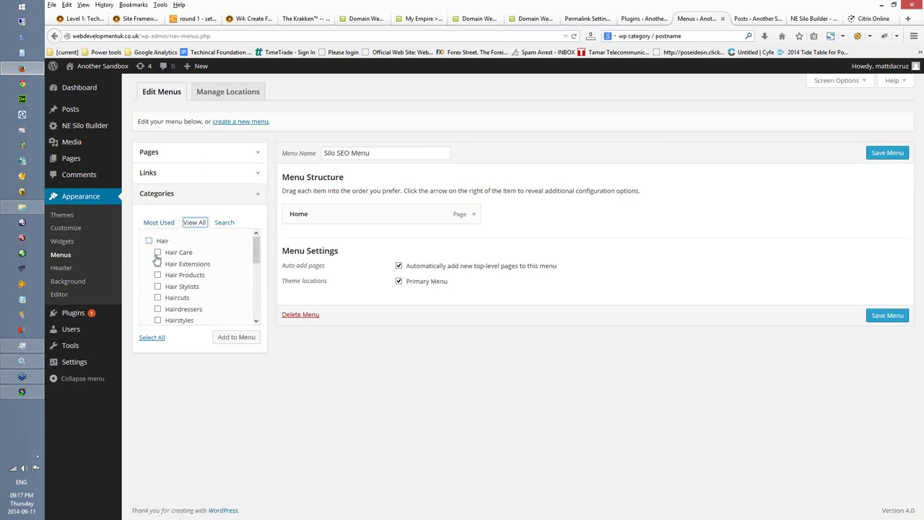
left_click(258, 153)
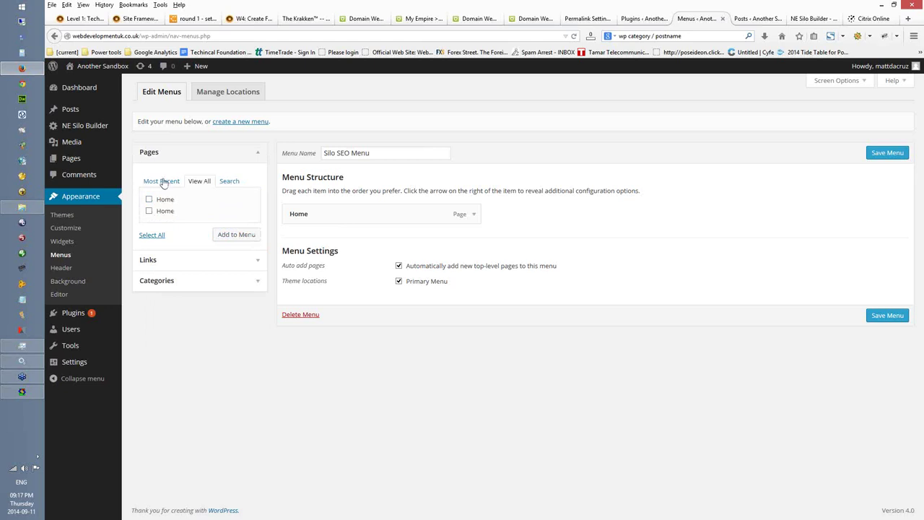
left_click(161, 182)
left_click(153, 269)
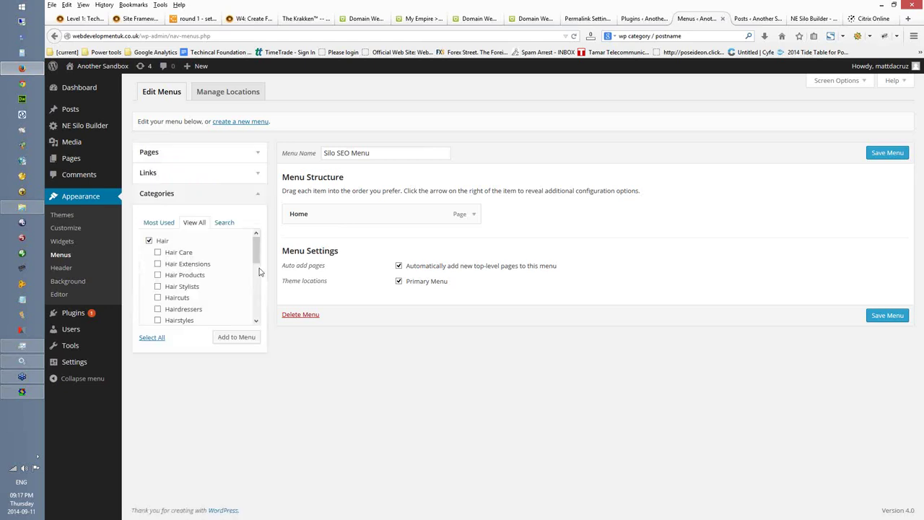
left_click_drag(257, 259, 255, 303)
scroll(152, 278, "down", 2)
scroll(210, 293, "down", 1)
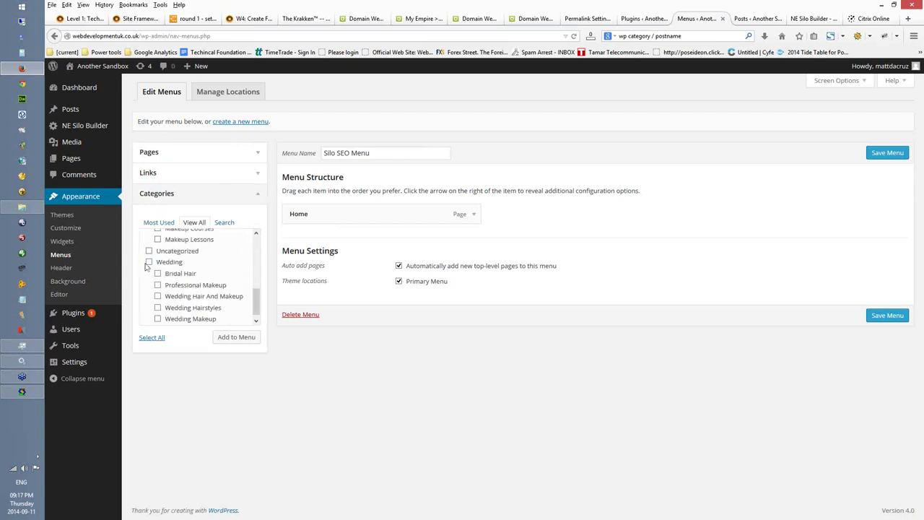
left_click(148, 263)
left_click(235, 339)
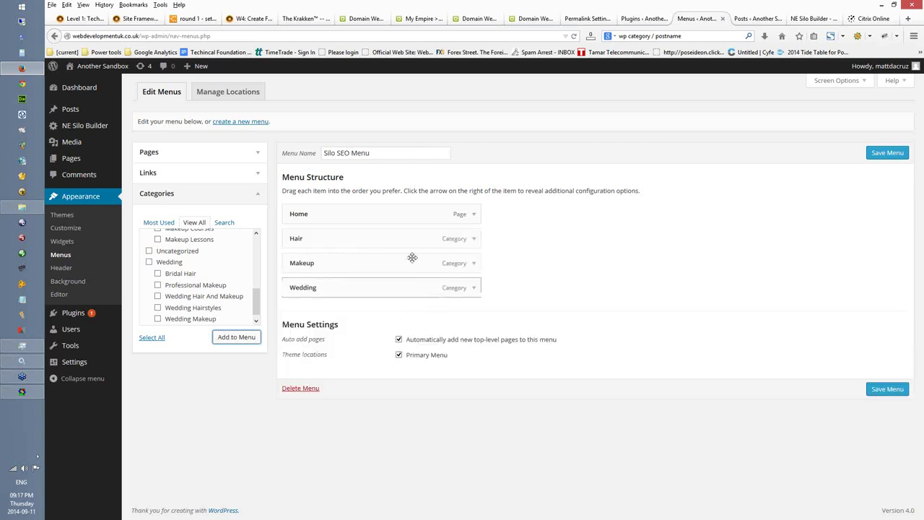
Step: Check the Hair menu item and browse the Custom Links and Pages panels
left_click(471, 240)
left_click(470, 239)
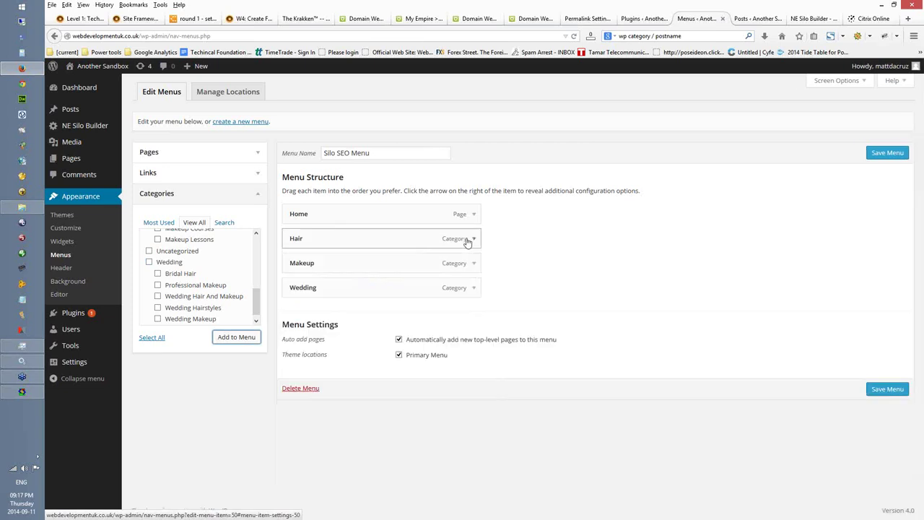
left_click(255, 194)
left_click(259, 173)
left_click(258, 165)
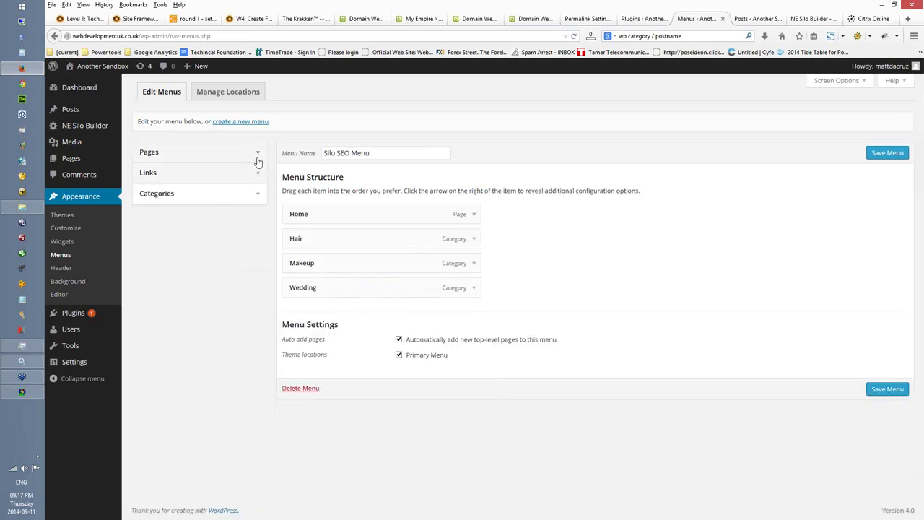
left_click(257, 158)
left_click(199, 181)
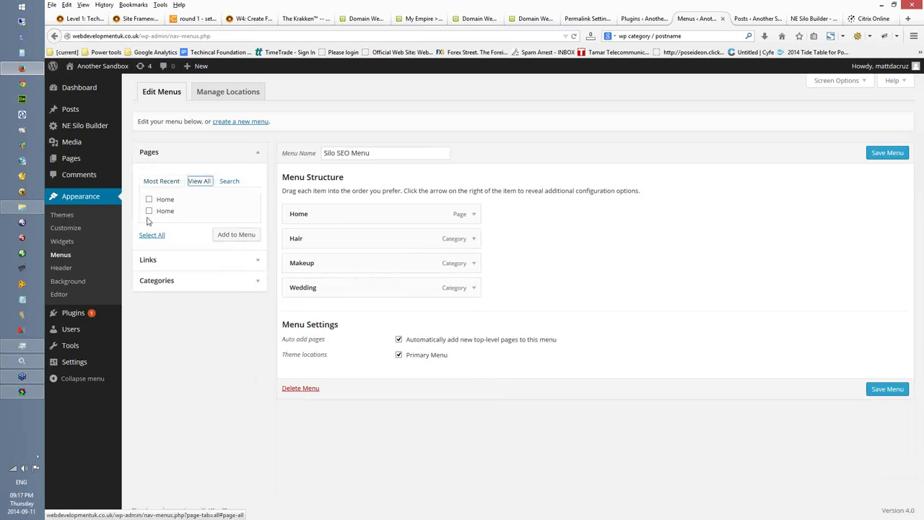
left_click(768, 283)
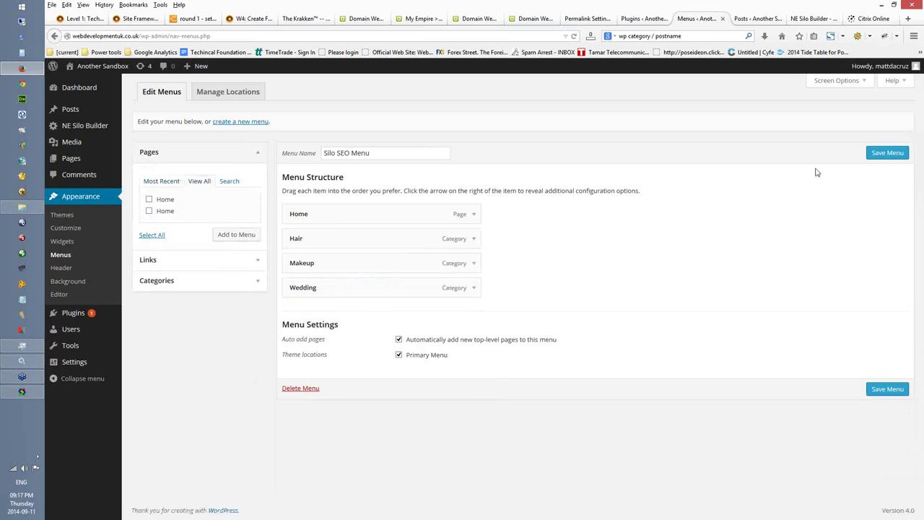
Step: Save the Silo SEO Menu, confirm it's assigned to Primary Menu, and open the site in a new tab
left_click(887, 153)
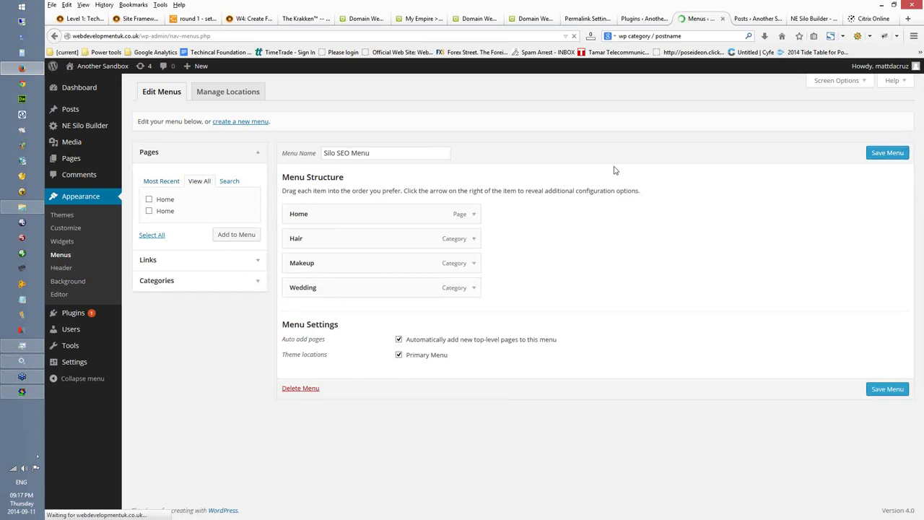
left_click(227, 92)
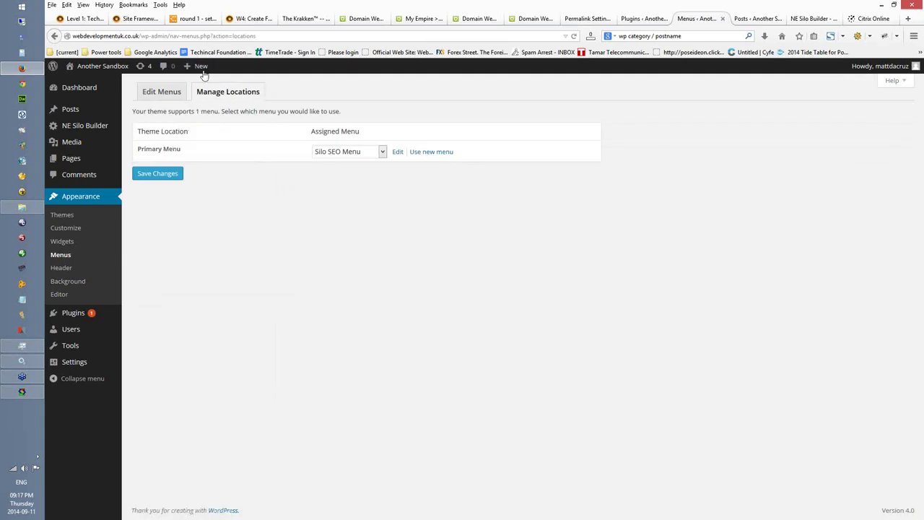
right_click(94, 73)
left_click(119, 78)
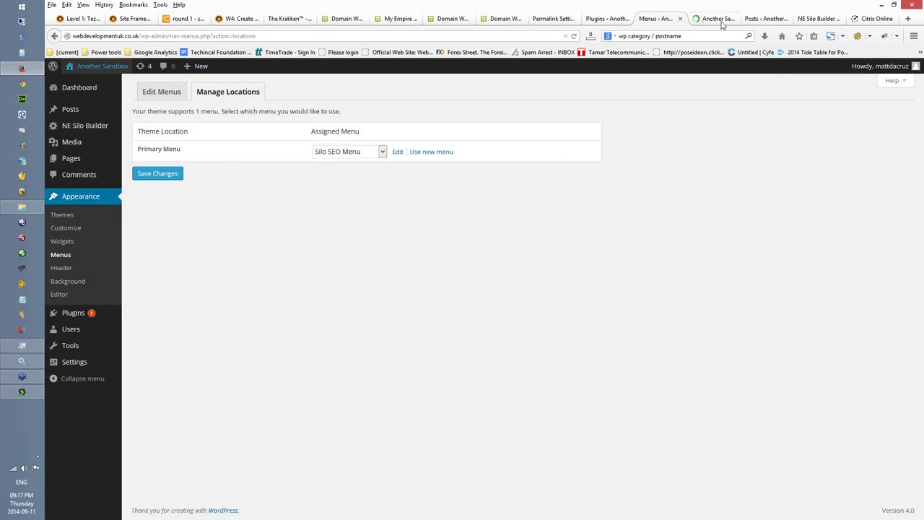
left_click(721, 21)
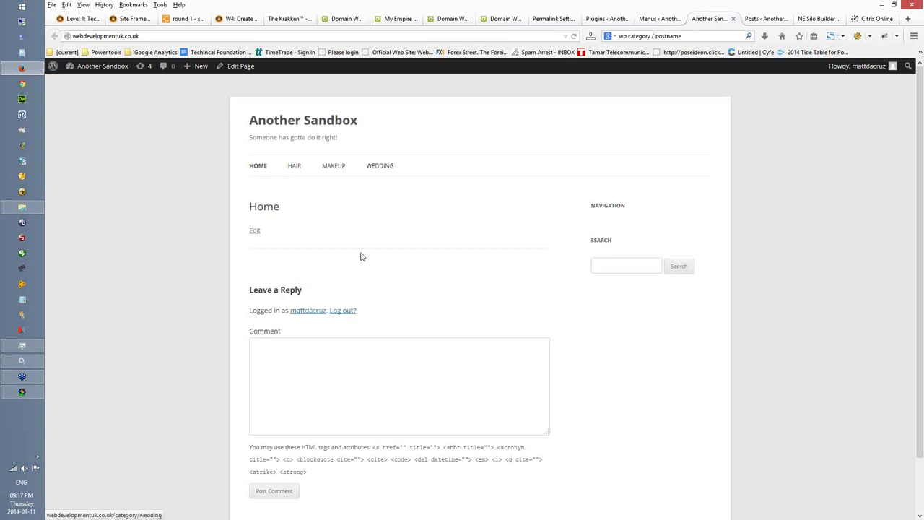
scroll(429, 243, "down", 2)
scroll(285, 177, "up", 1)
scroll(298, 113, "down", 1)
left_click(295, 110)
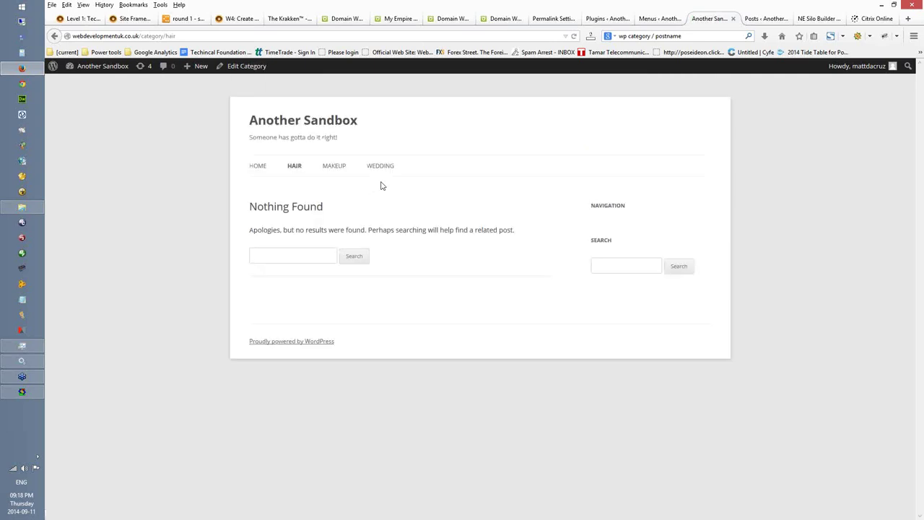
left_click(261, 168)
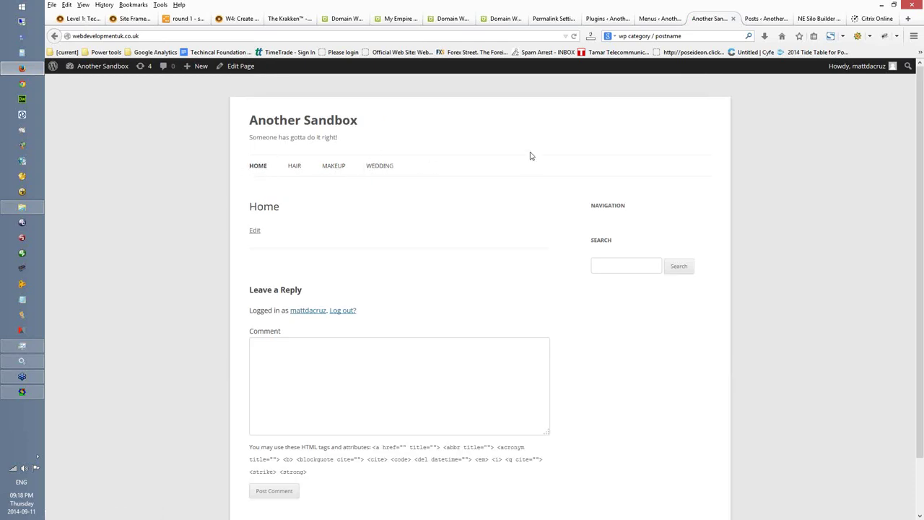
left_click(663, 20)
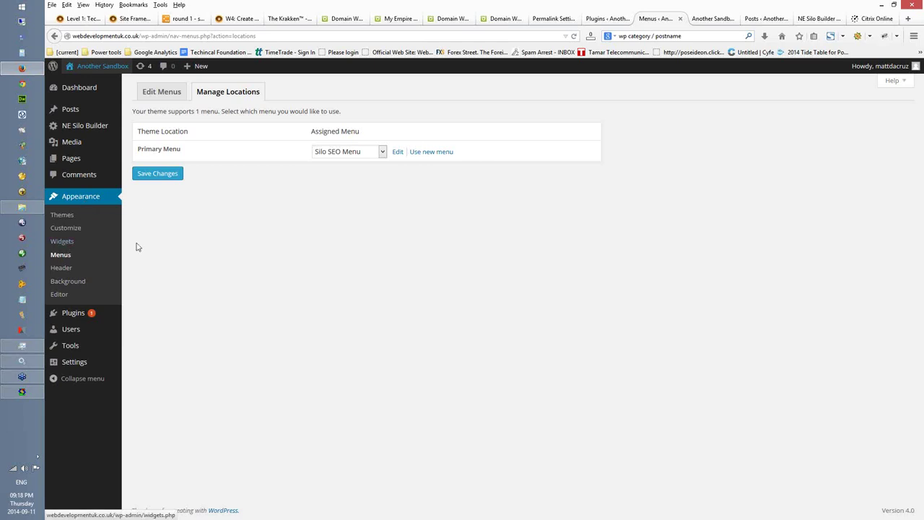
Step: Reopen the Silo SEO Menu, keeping its items ordered Home, Hair, Makeup, Wedding
left_click(62, 257)
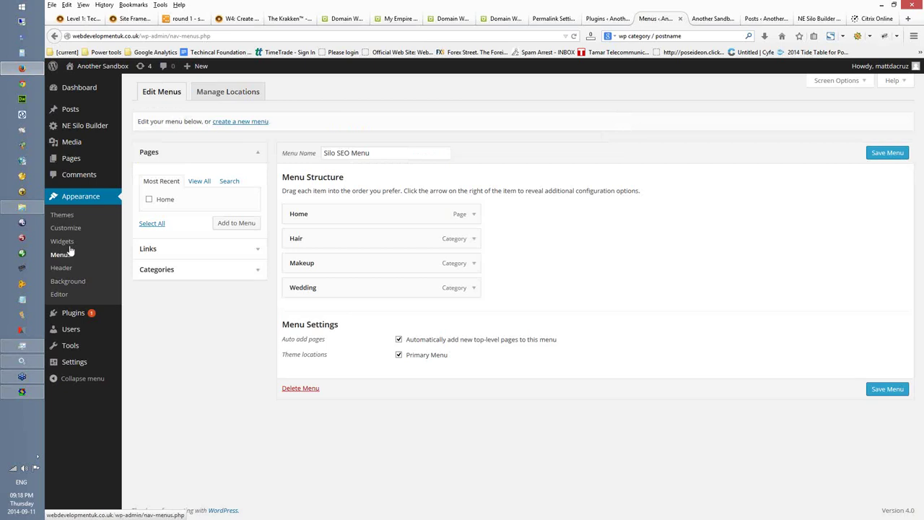
left_click_drag(314, 257, 320, 233)
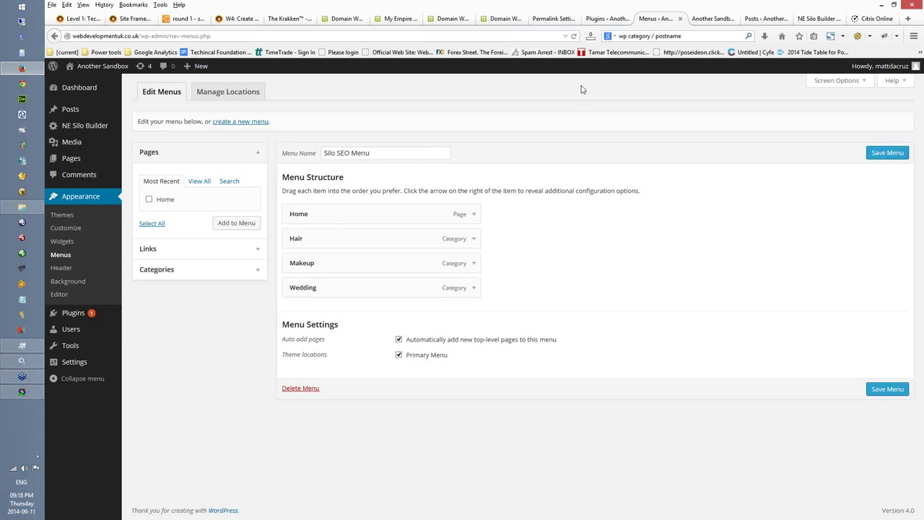
left_click(81, 159)
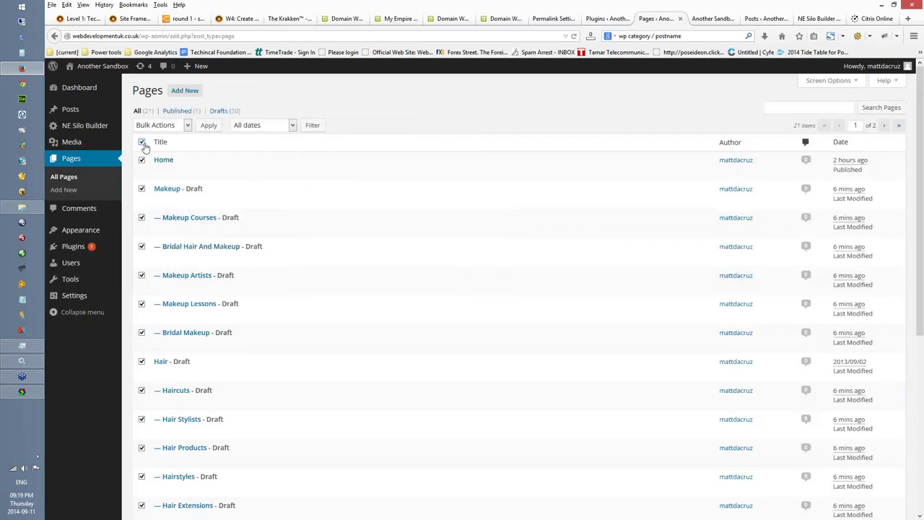
Step: Bulk edit the 20 draft pages and set their status to Published
left_click(223, 113)
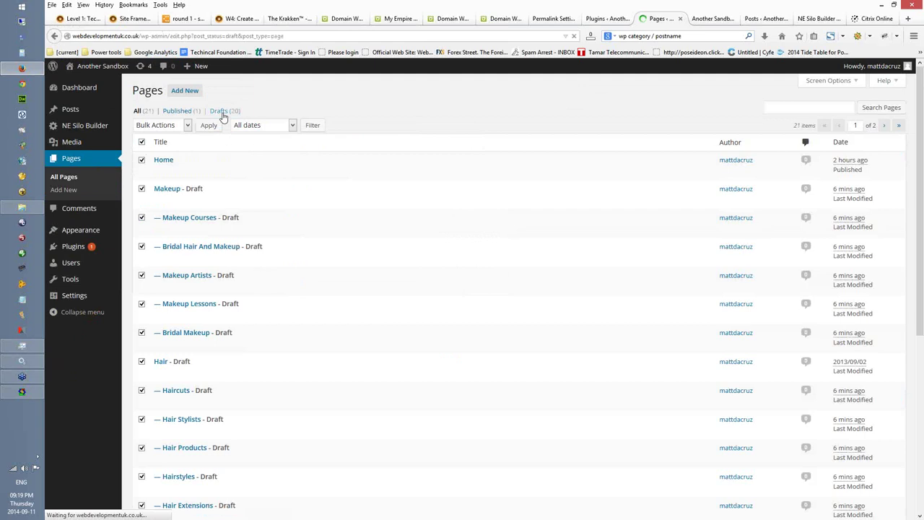
left_click(180, 127)
left_click(301, 100)
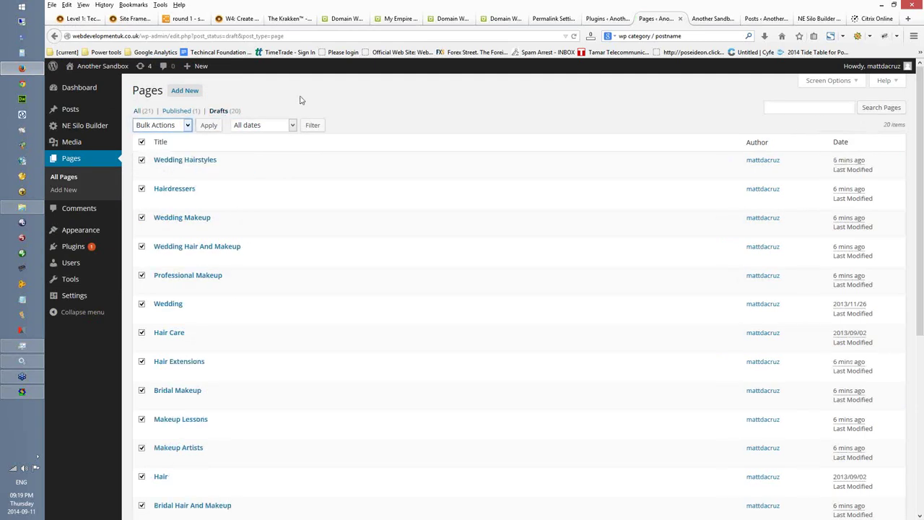
left_click(173, 126)
left_click(173, 138)
left_click(208, 126)
left_click(448, 237)
left_click(426, 255)
left_click(883, 255)
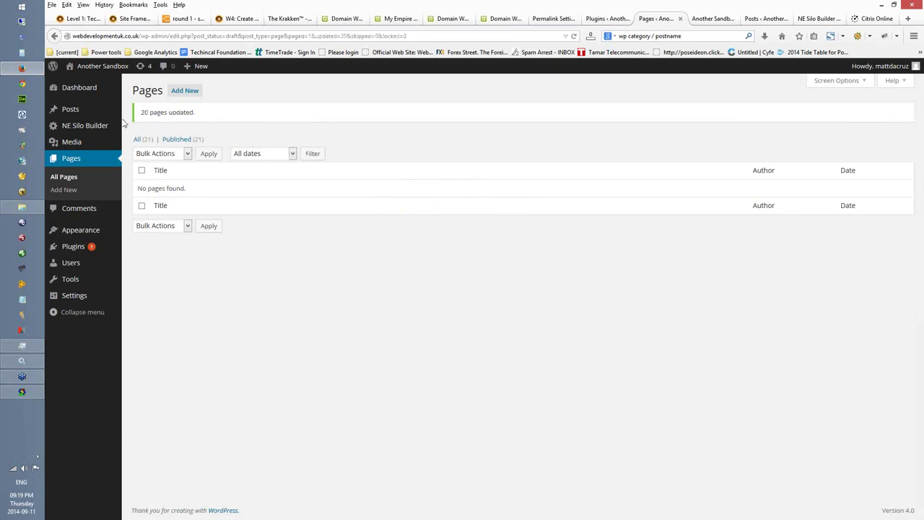
Step: Go to Appearance > Menus to view the updated Silo SEO Menu
mouse_move(77, 233)
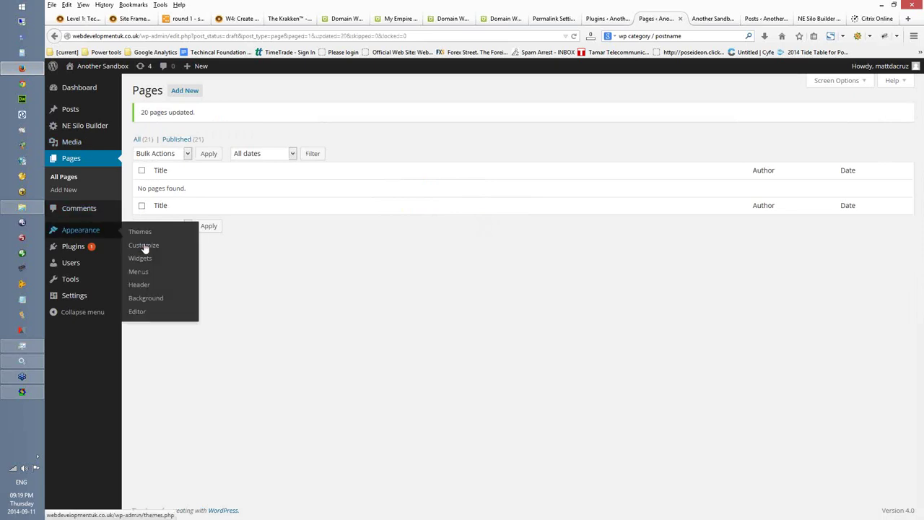
left_click(148, 274)
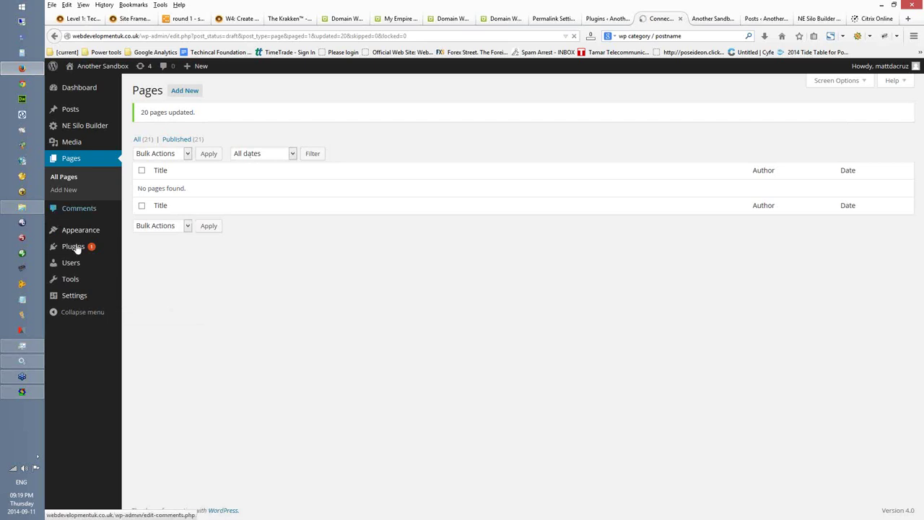
mouse_move(81, 231)
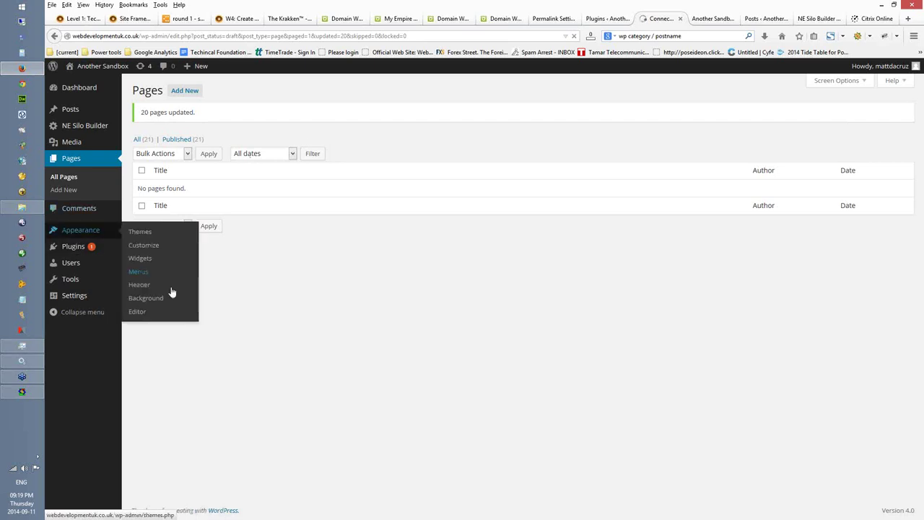
left_click(142, 273)
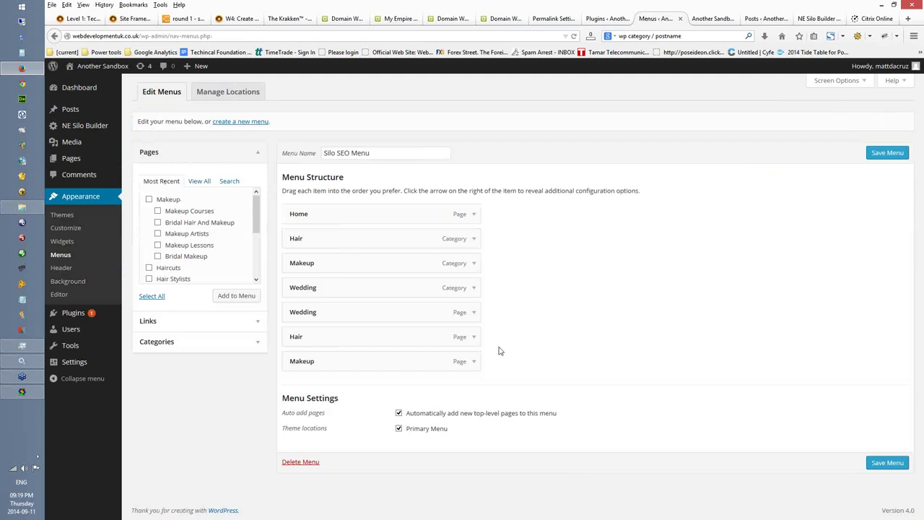
Step: Remove the Wedding, Makeup and Hair category items from the Silo SEO Menu
left_click(474, 288)
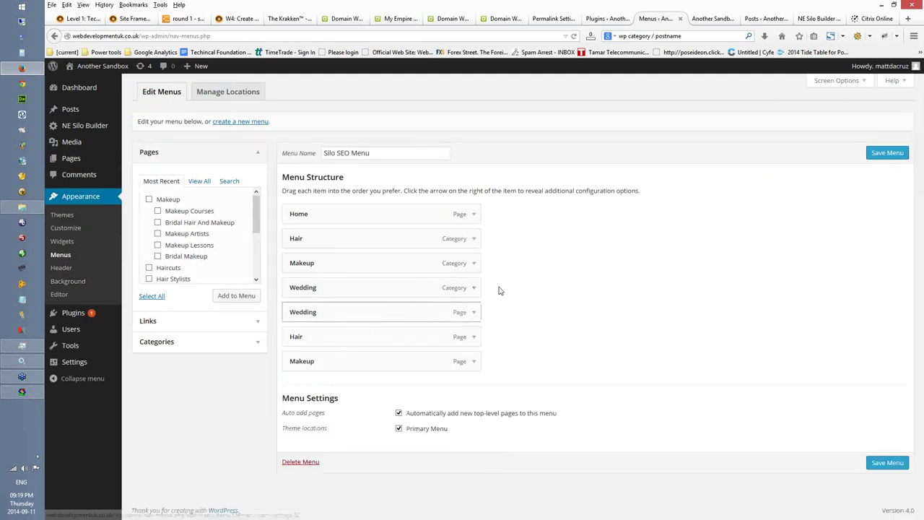
left_click(473, 288)
left_click(324, 373)
left_click(473, 287)
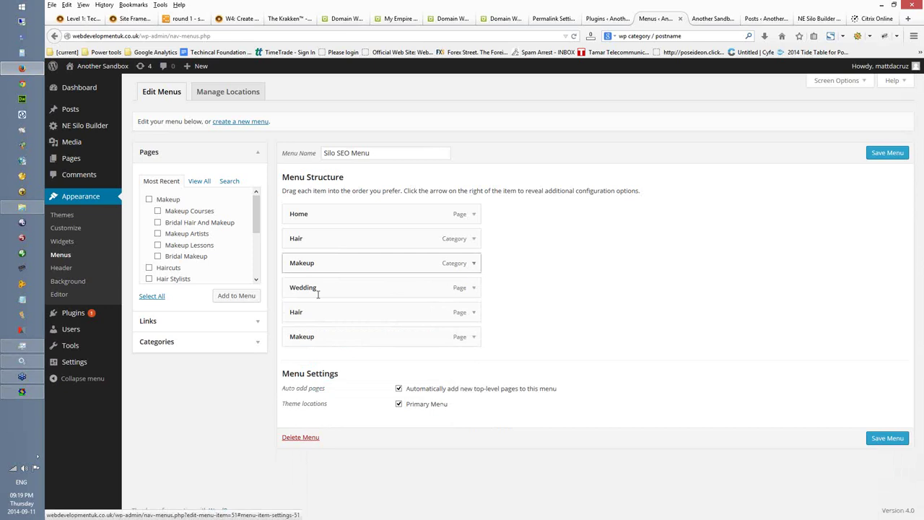
left_click(473, 263)
left_click(299, 350)
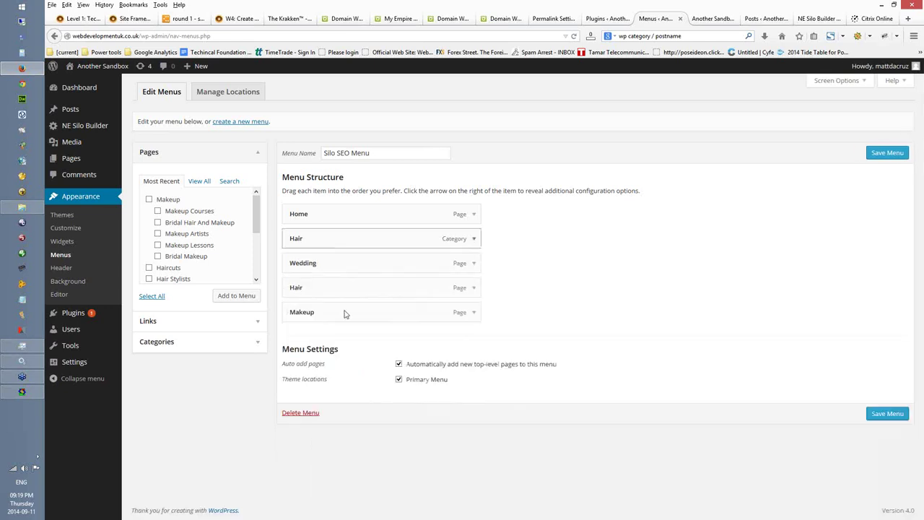
left_click(473, 238)
left_click(299, 327)
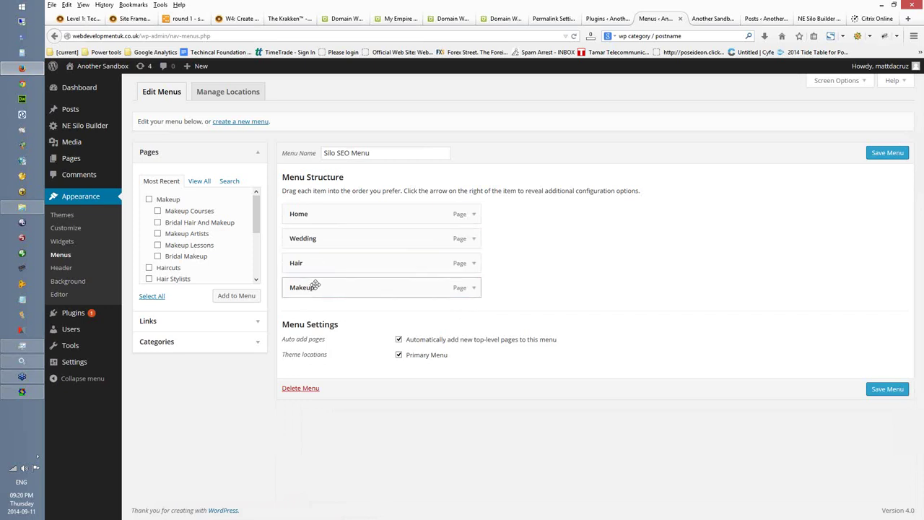
Step: Move the Hair page above Wedding, stop auto-adding top-level pages, and save the menu
left_click_drag(339, 265, 303, 238)
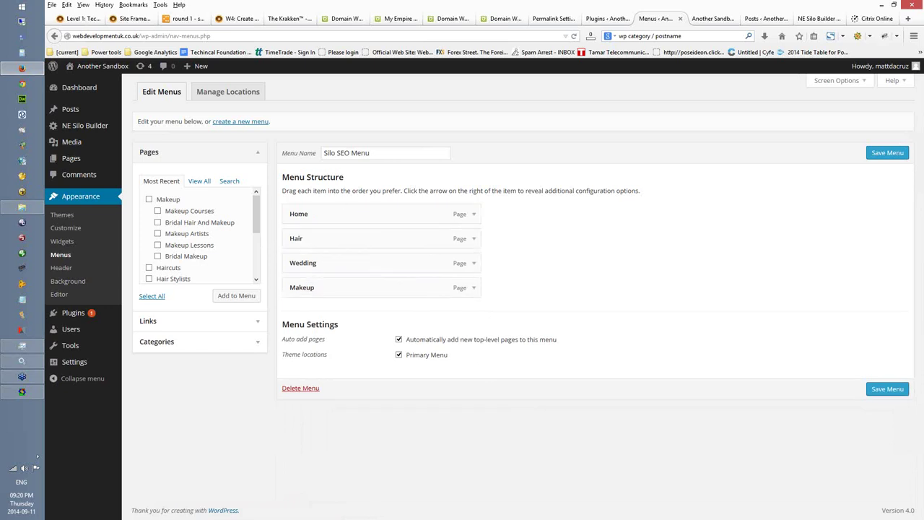
left_click(399, 340)
left_click(890, 391)
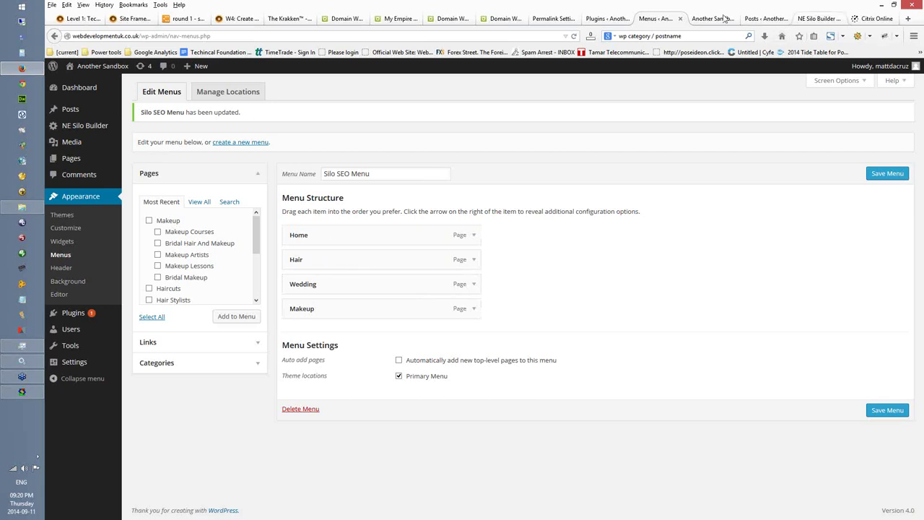
left_click(704, 19)
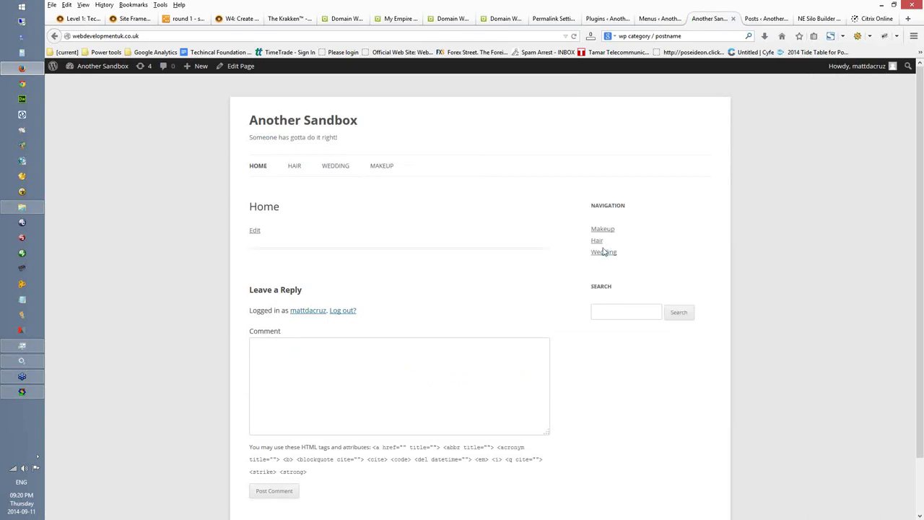
Step: On the live site, open the Hair page, inspect its Home » Hair breadcrumb, then open Haircuts
left_click(299, 167)
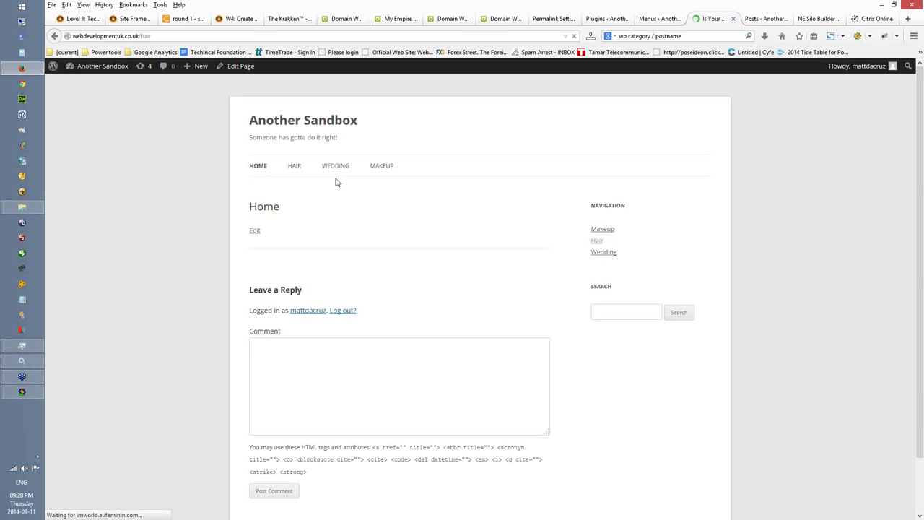
scroll(299, 405, "down", 3)
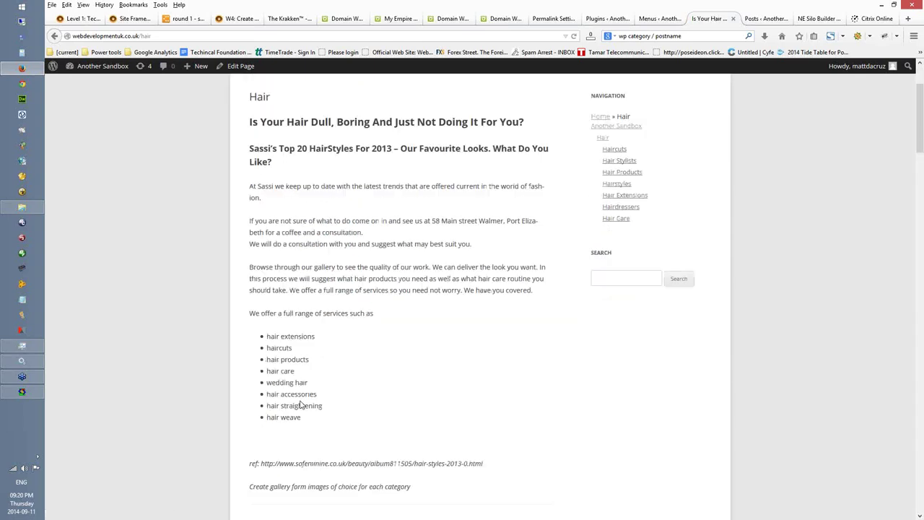
scroll(614, 221, "up", 3)
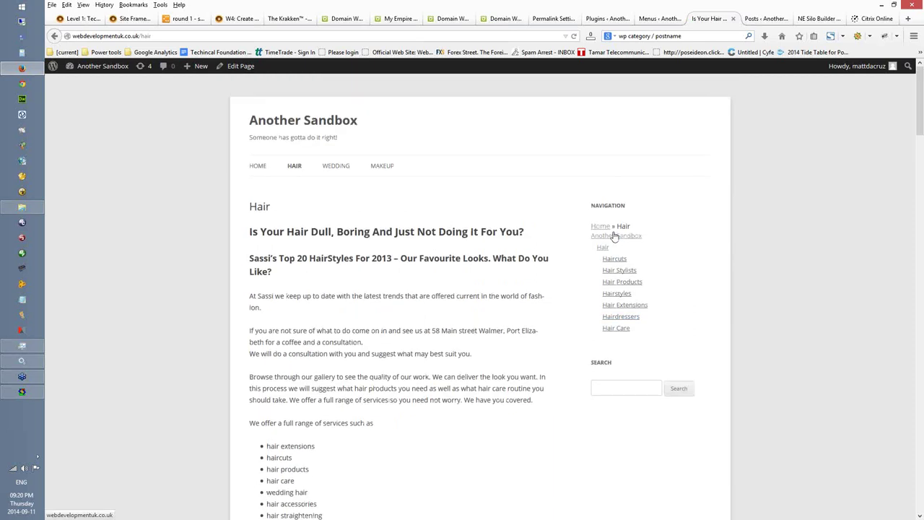
left_click_drag(631, 226, 628, 304)
left_click(606, 247)
left_click(615, 260)
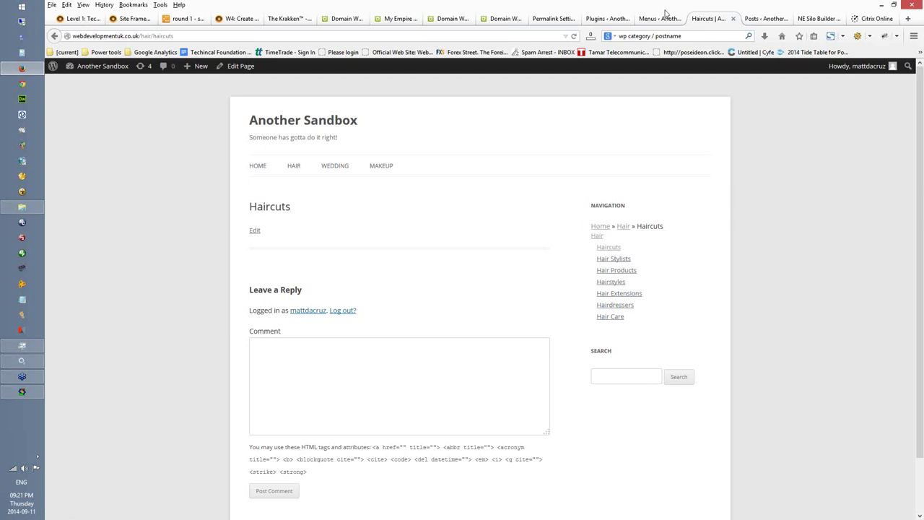
left_click(550, 18)
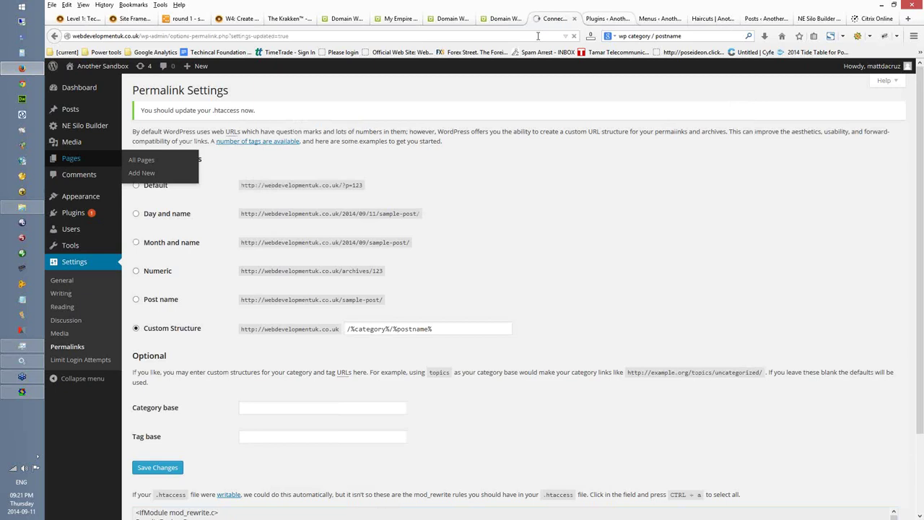
Step: Compare the Makeup and Hair pages against the categories list, then view Export My Blueprint
left_click(606, 18)
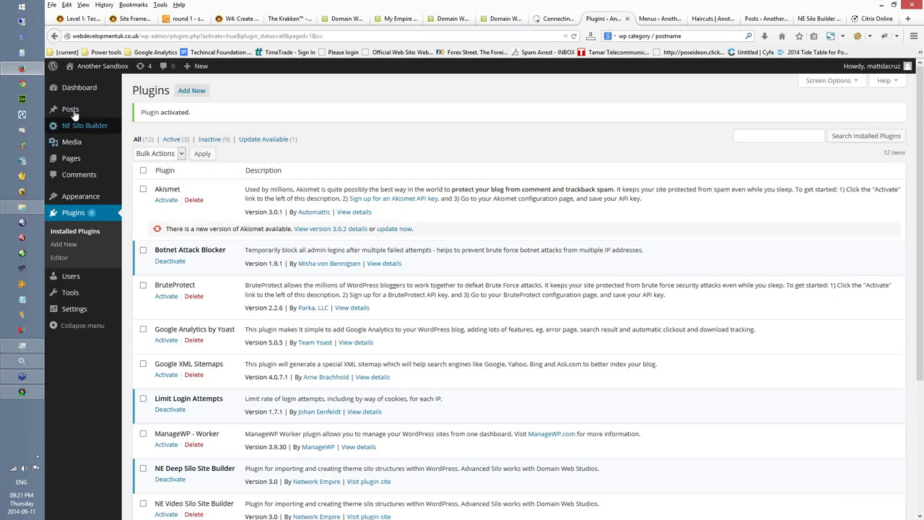
mouse_move(149, 140)
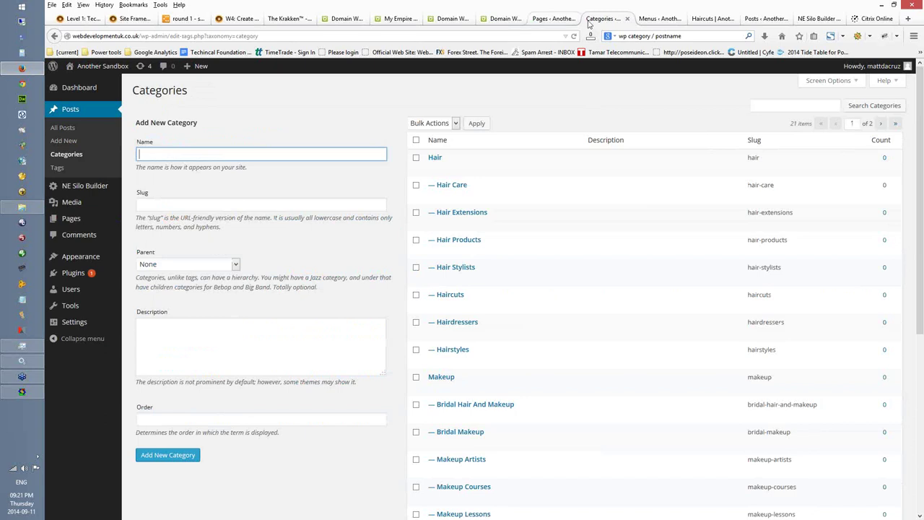
left_click(553, 19)
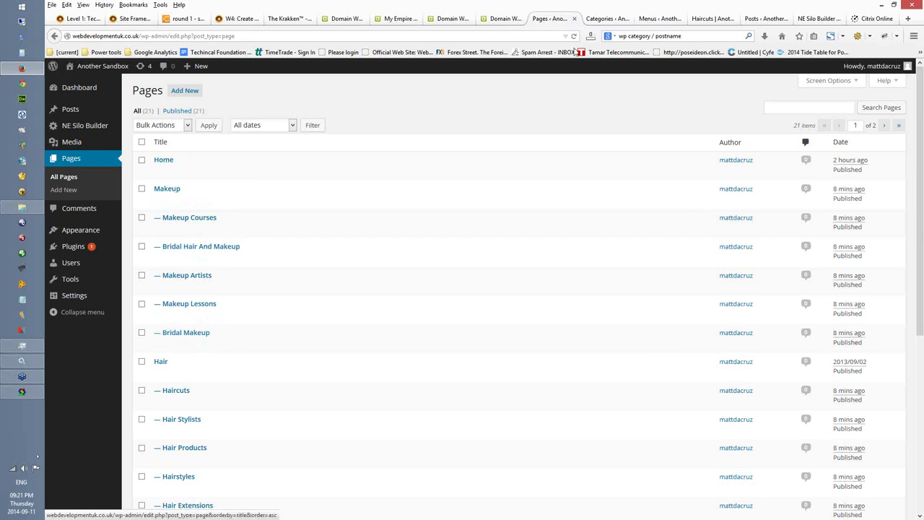
key("ctrl+Tab")
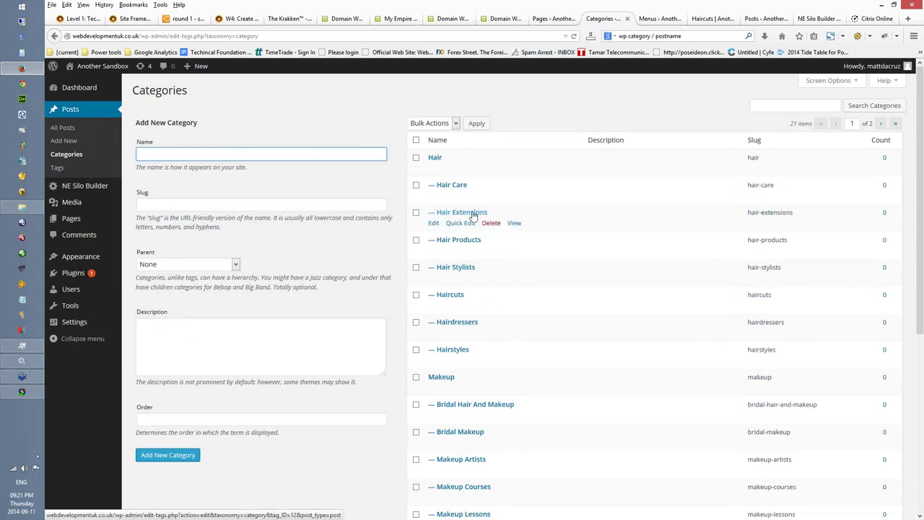
left_click(554, 20)
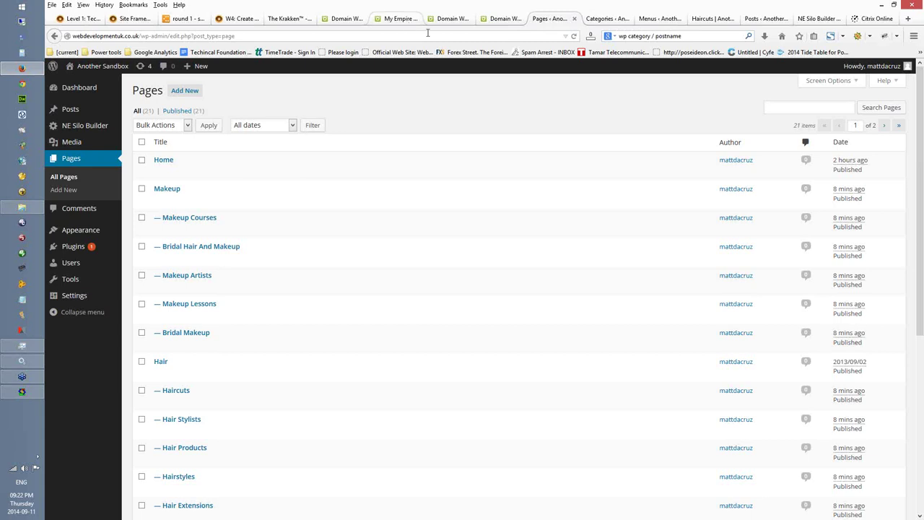
left_click(401, 19)
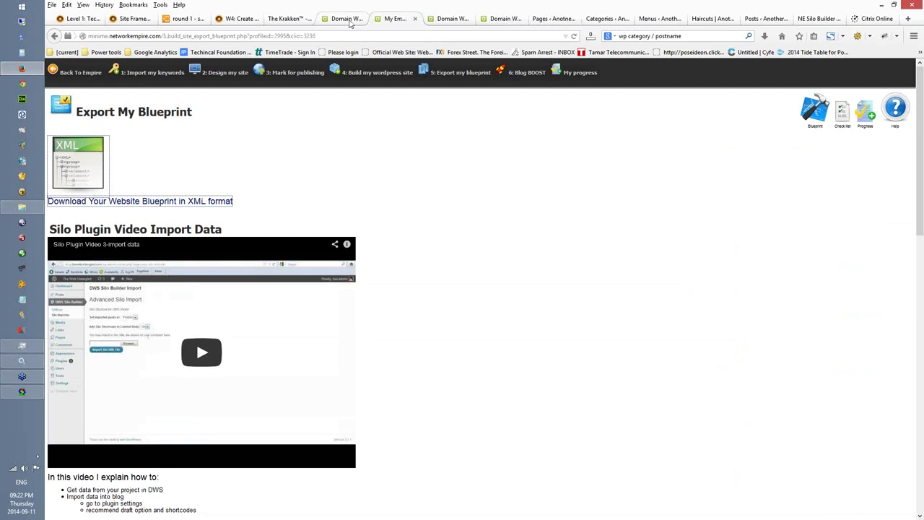
Step: Expand the TD empire's projects and view the SASSI Hair & Makeup Studio silo framework keywords
left_click(347, 19)
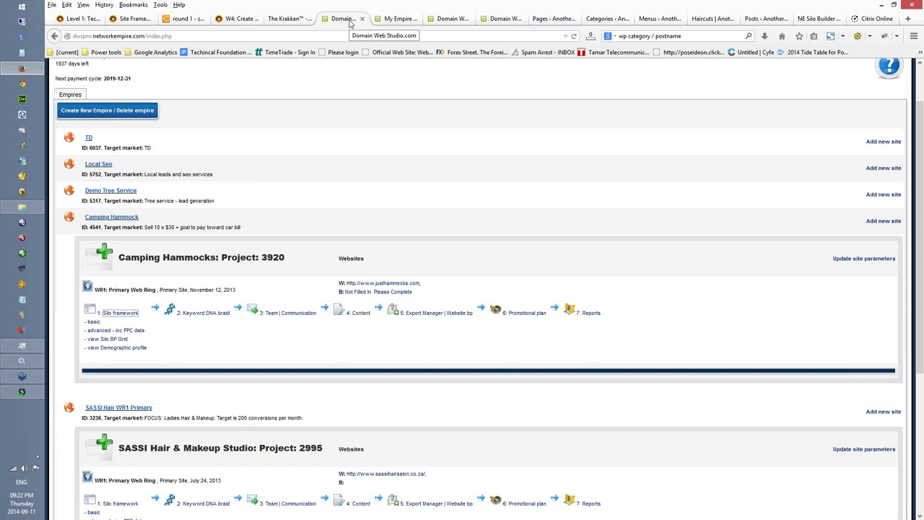
left_click(519, 143)
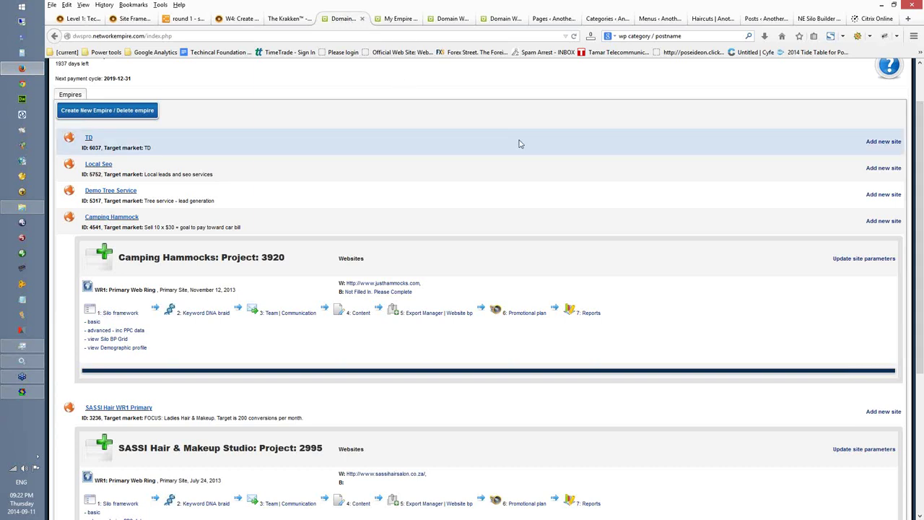
scroll(519, 144, "up", 2)
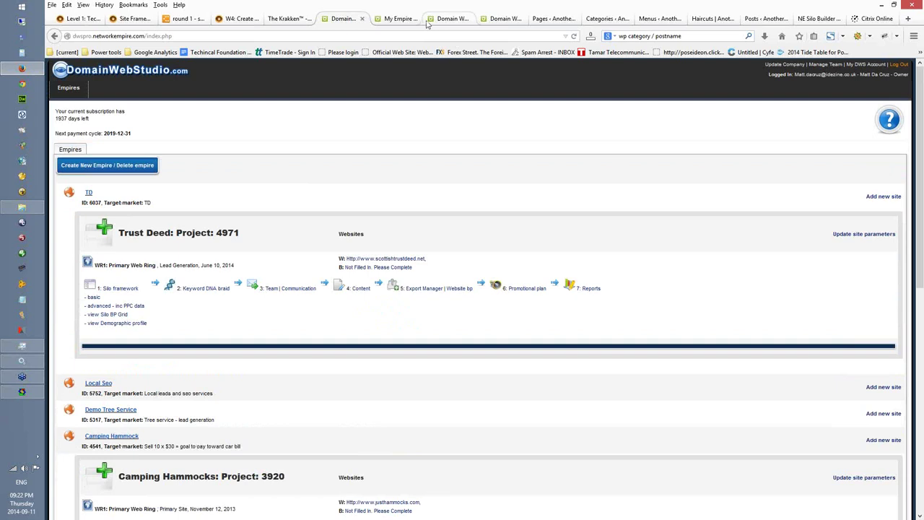
left_click(433, 18)
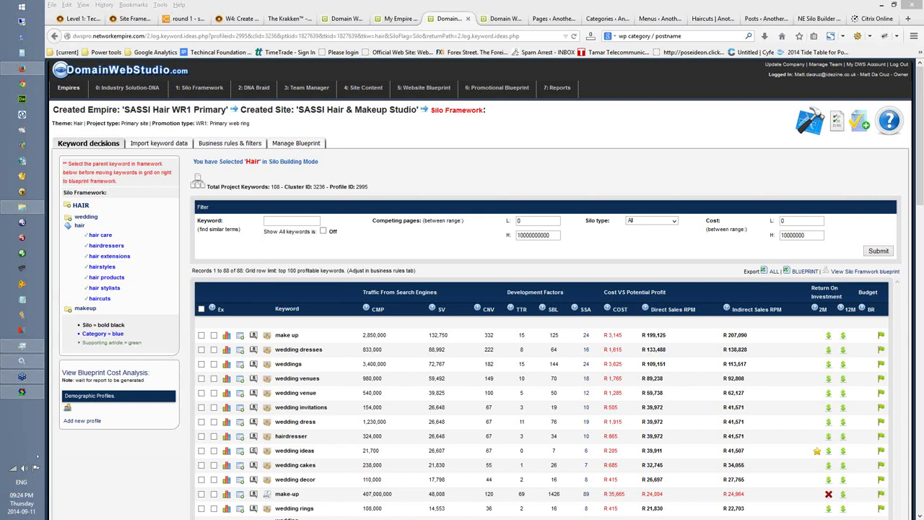
left_click(132, 19)
Step: Go to the 'W4: Create First WR1 Site Silo & Content' coaching page
left_click(242, 22)
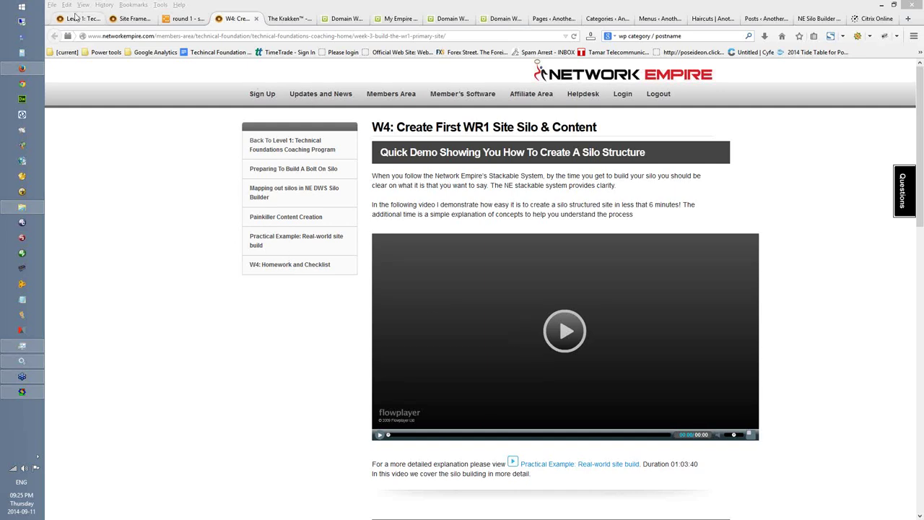
Step: Look up the Webinar Archive on the Level 1 Technical Foundations page, then compare against Site Framework Setup
left_click(258, 142)
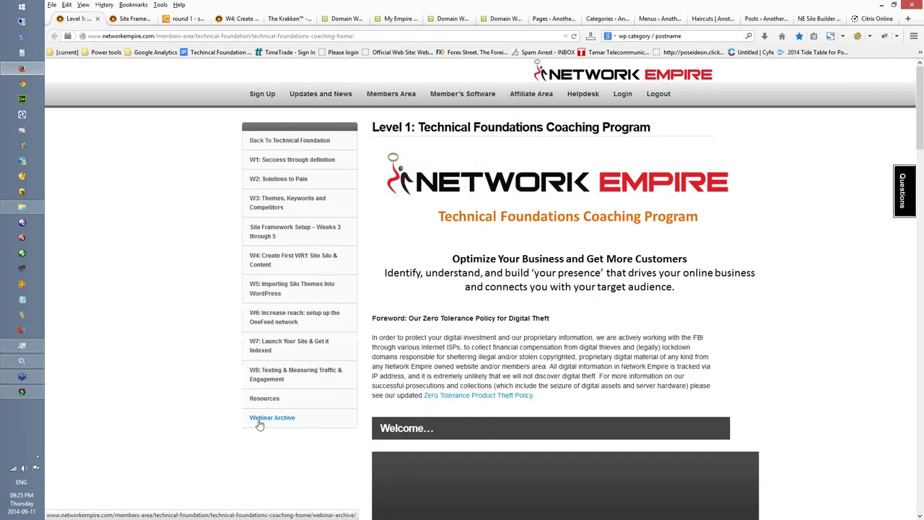
left_click_drag(316, 423, 248, 422)
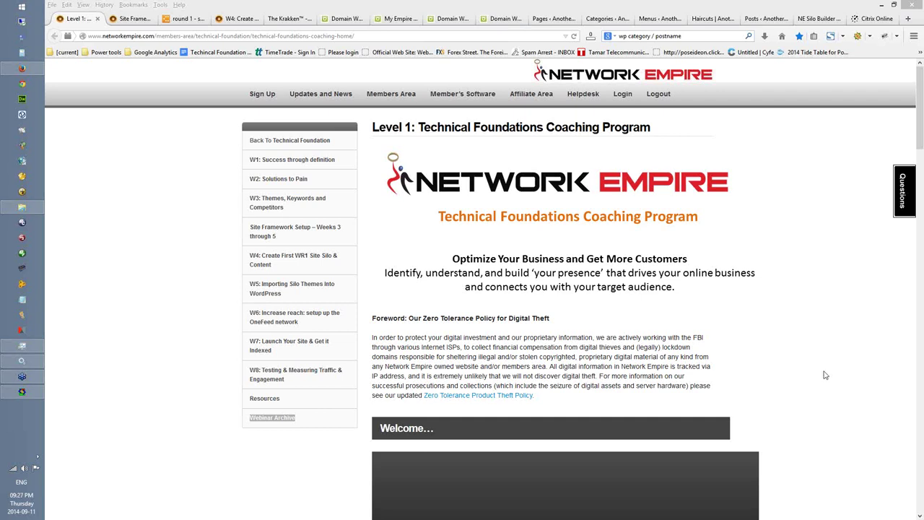
left_click(238, 19)
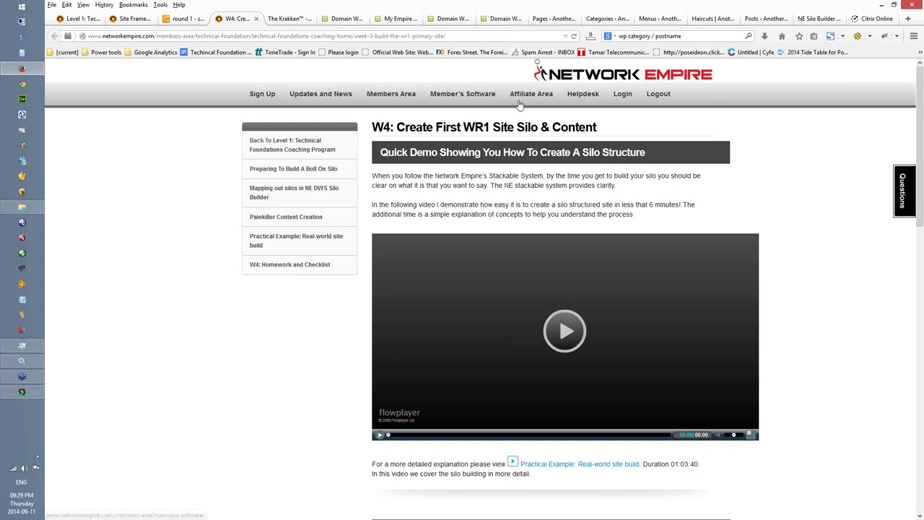
left_click(130, 18)
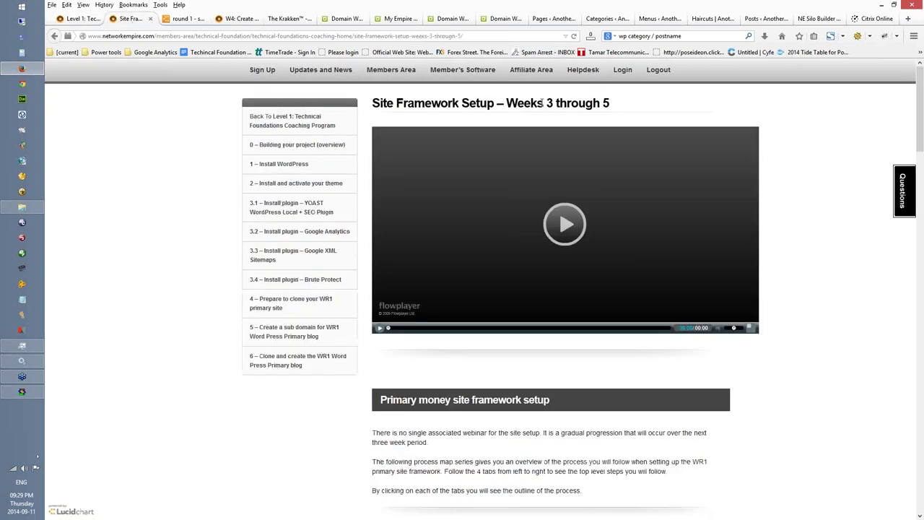
Step: Review lessons 3.4–5 and Painkiller Content Creation, then open the W4: Homework and Checklist page
left_click_drag(322, 279, 310, 334)
left_click(280, 396)
left_click(238, 18)
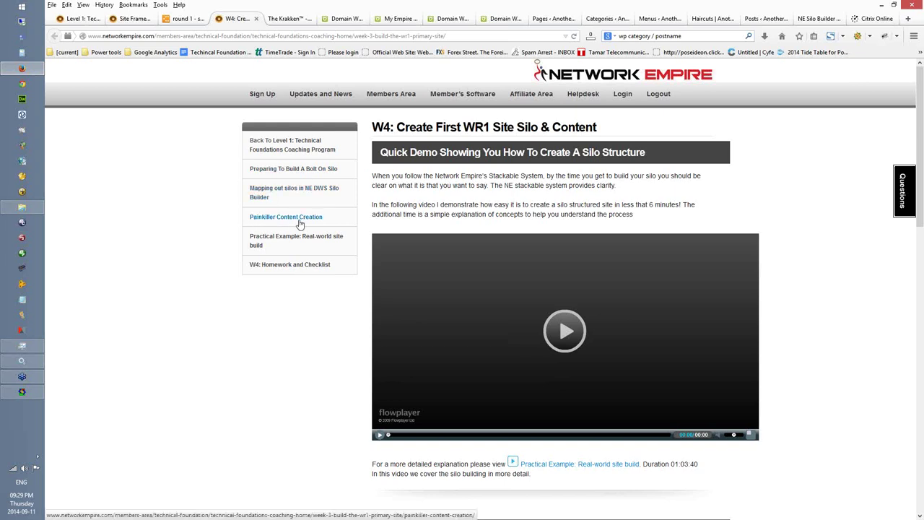
left_click_drag(331, 222, 246, 222)
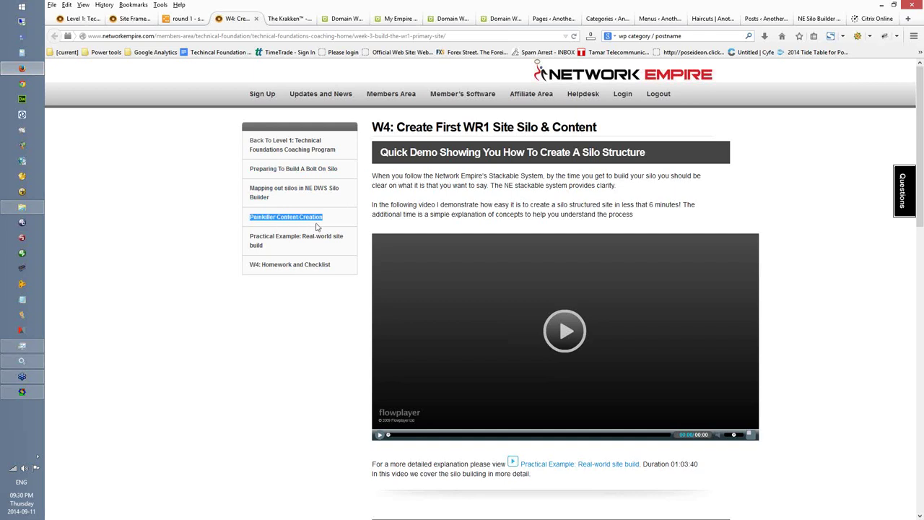
left_click(295, 265)
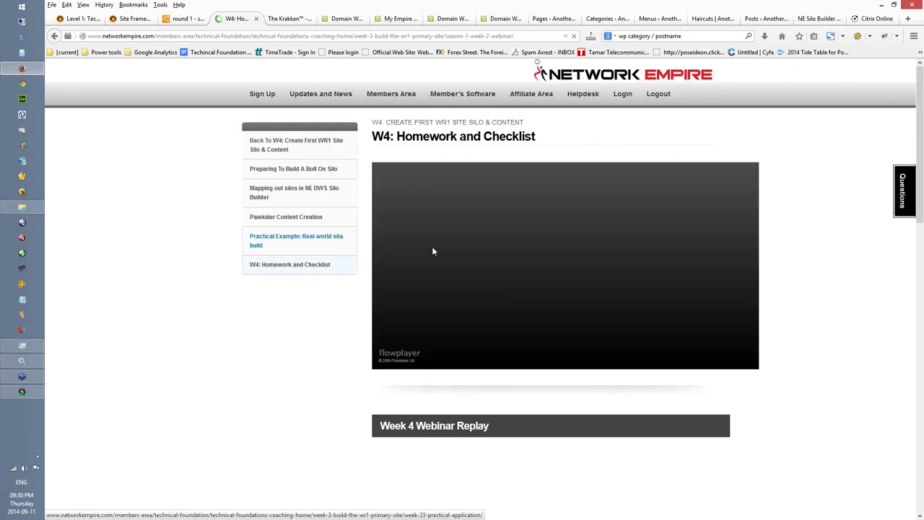
Step: Read through the W4 homework checklist, then return to the Site Framework Setup – Weeks 3 through 5 page
scroll(319, 361, "down", 3)
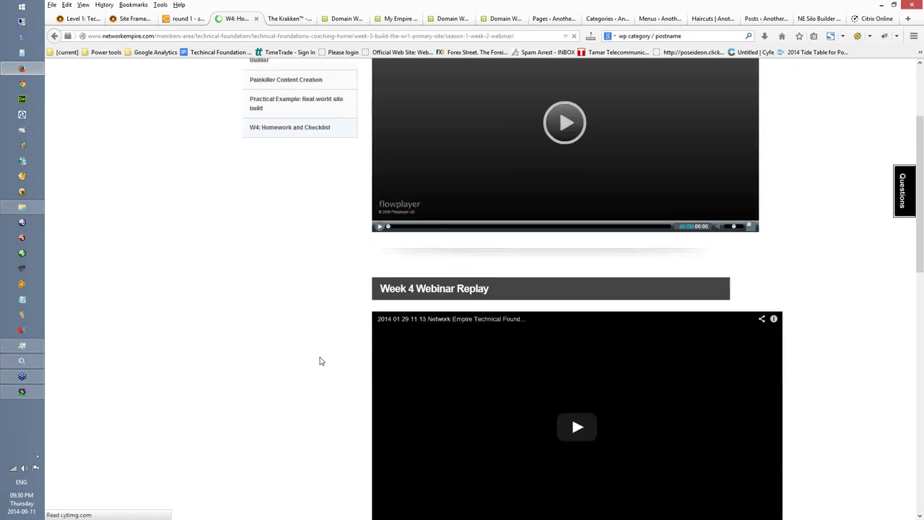
scroll(320, 361, "down", 1)
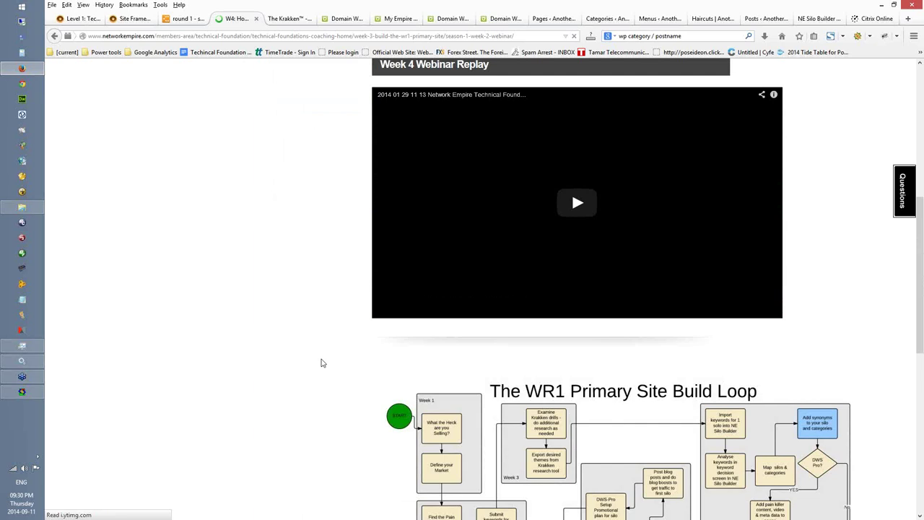
scroll(322, 363, "down", 2)
scroll(322, 363, "down", 4)
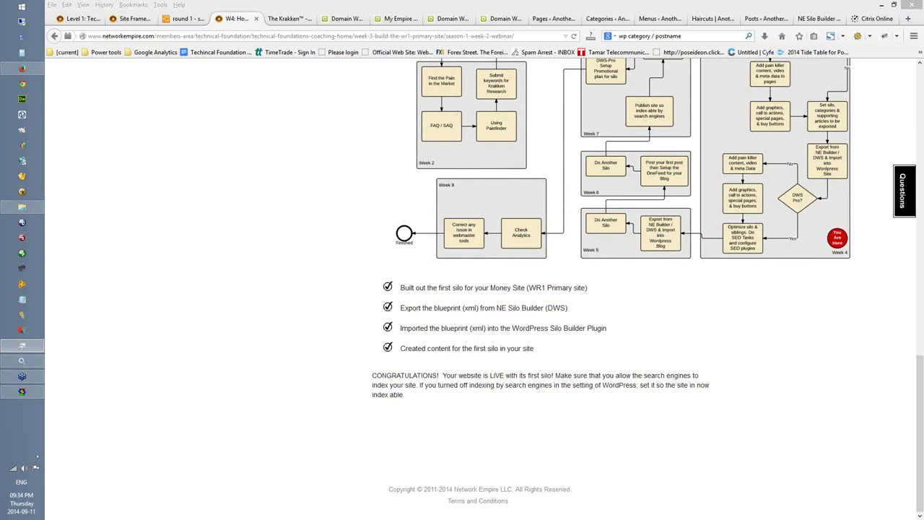
left_click(131, 20)
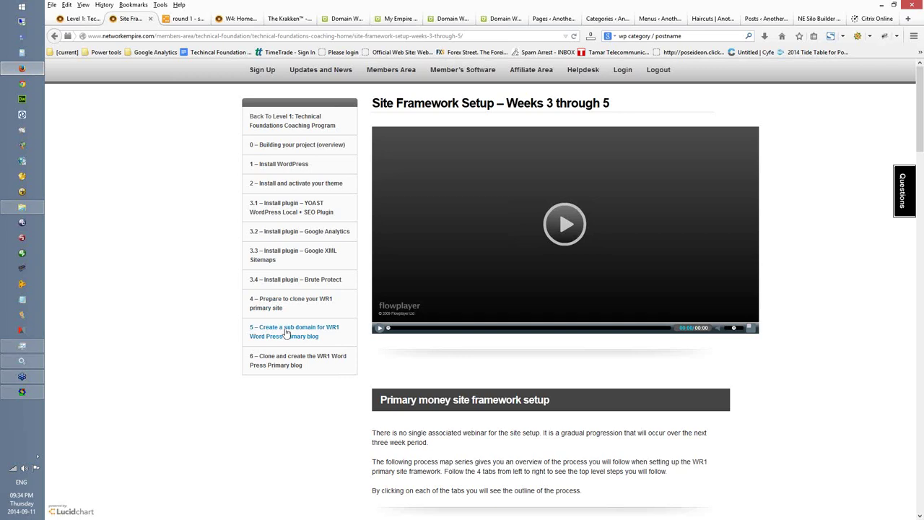